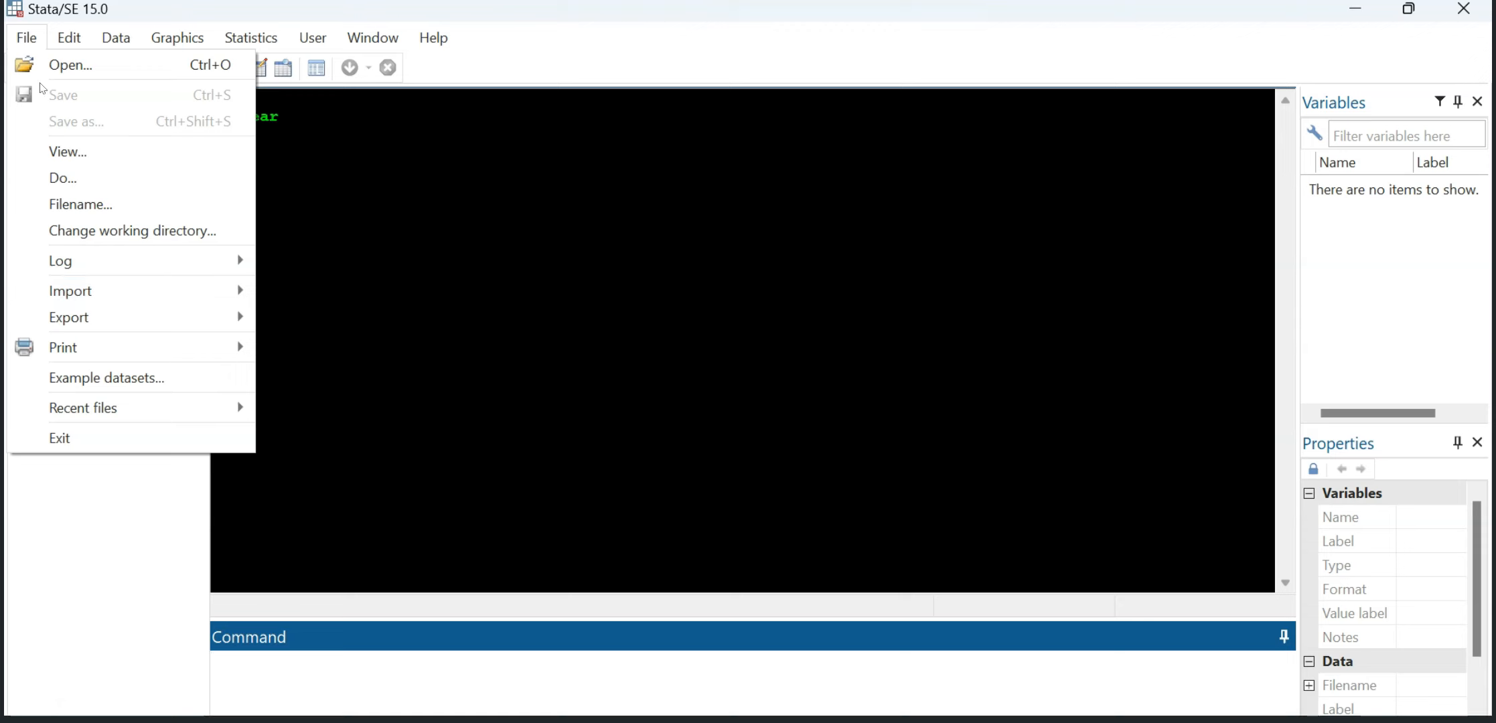
Step: Import the Excel workbook Orders-With Nulls from Downloads, using its first row as variable names
left_click(127, 288)
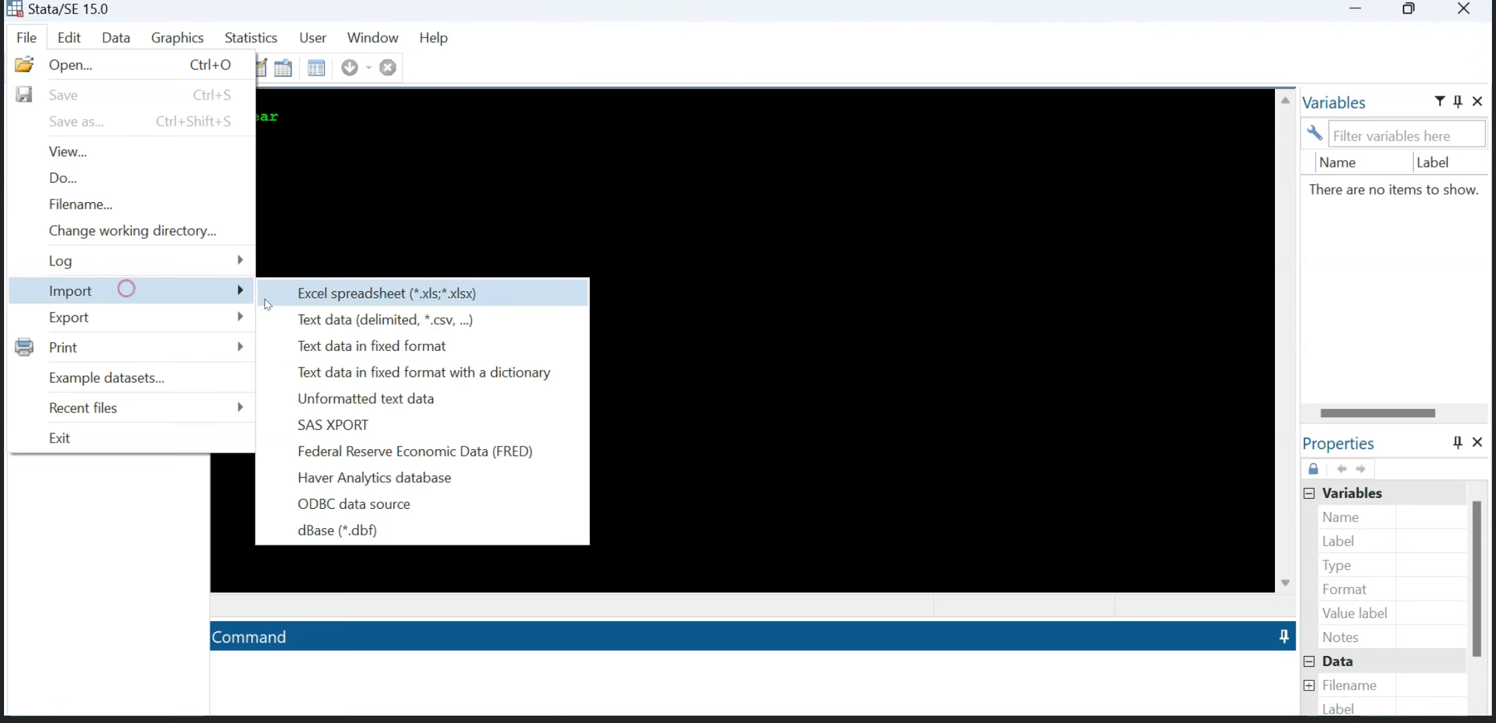
left_click(320, 295)
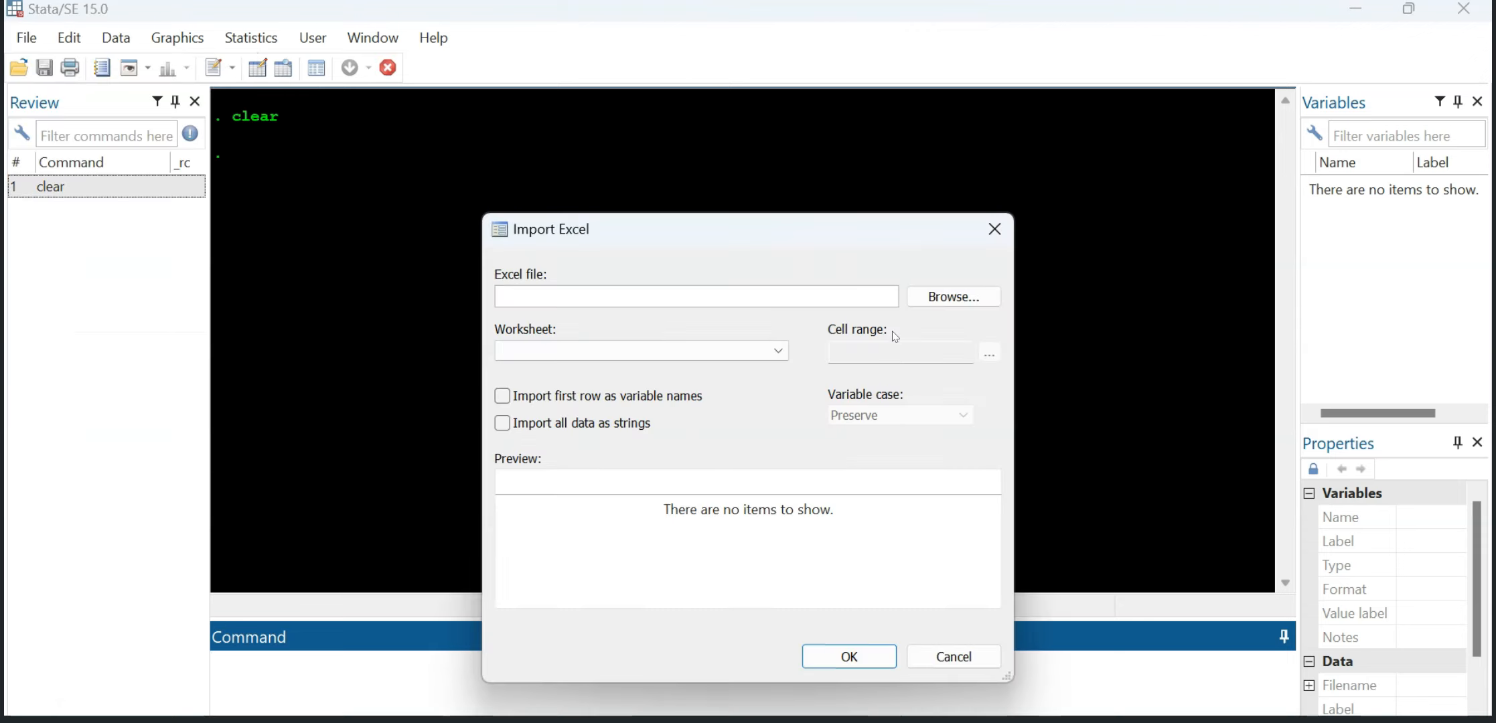
left_click(920, 296)
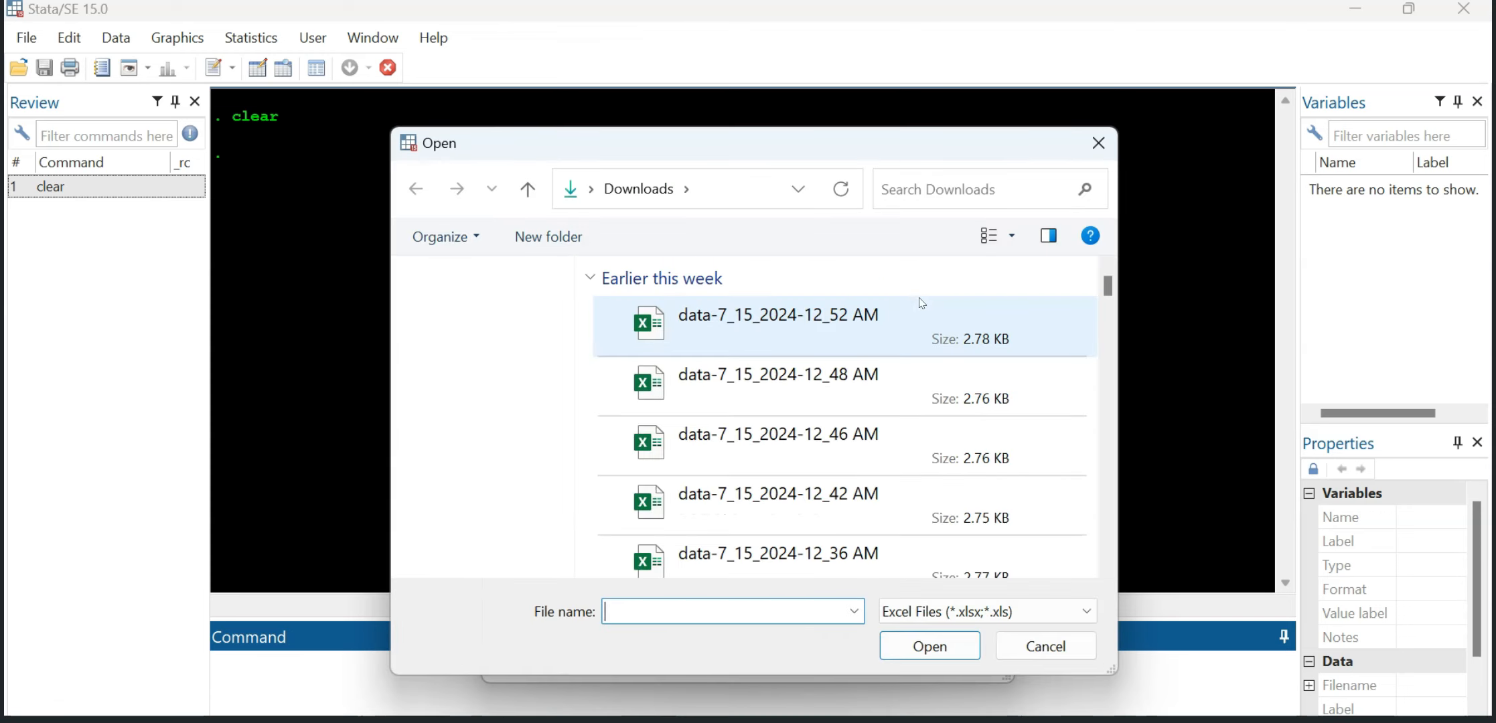
left_click(720, 332)
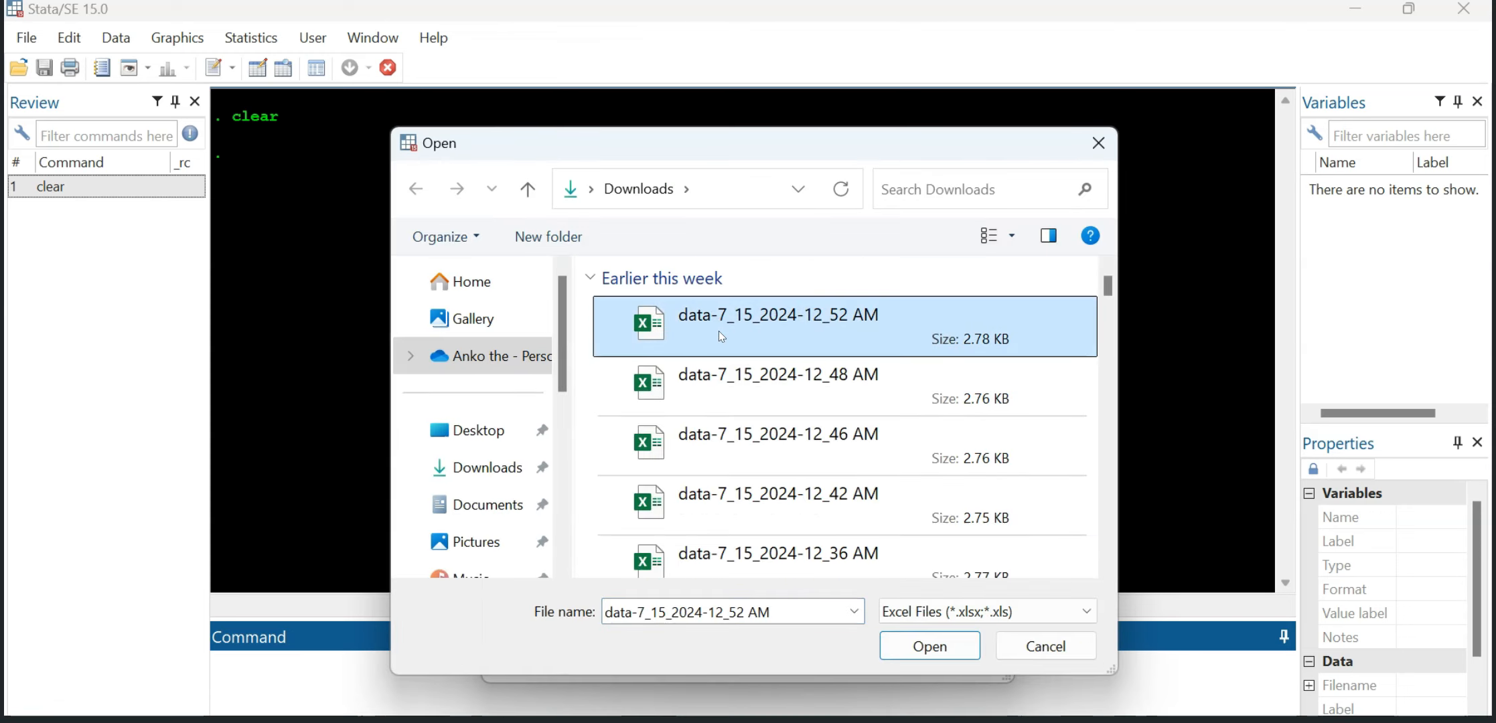
key("o")
left_click(721, 337)
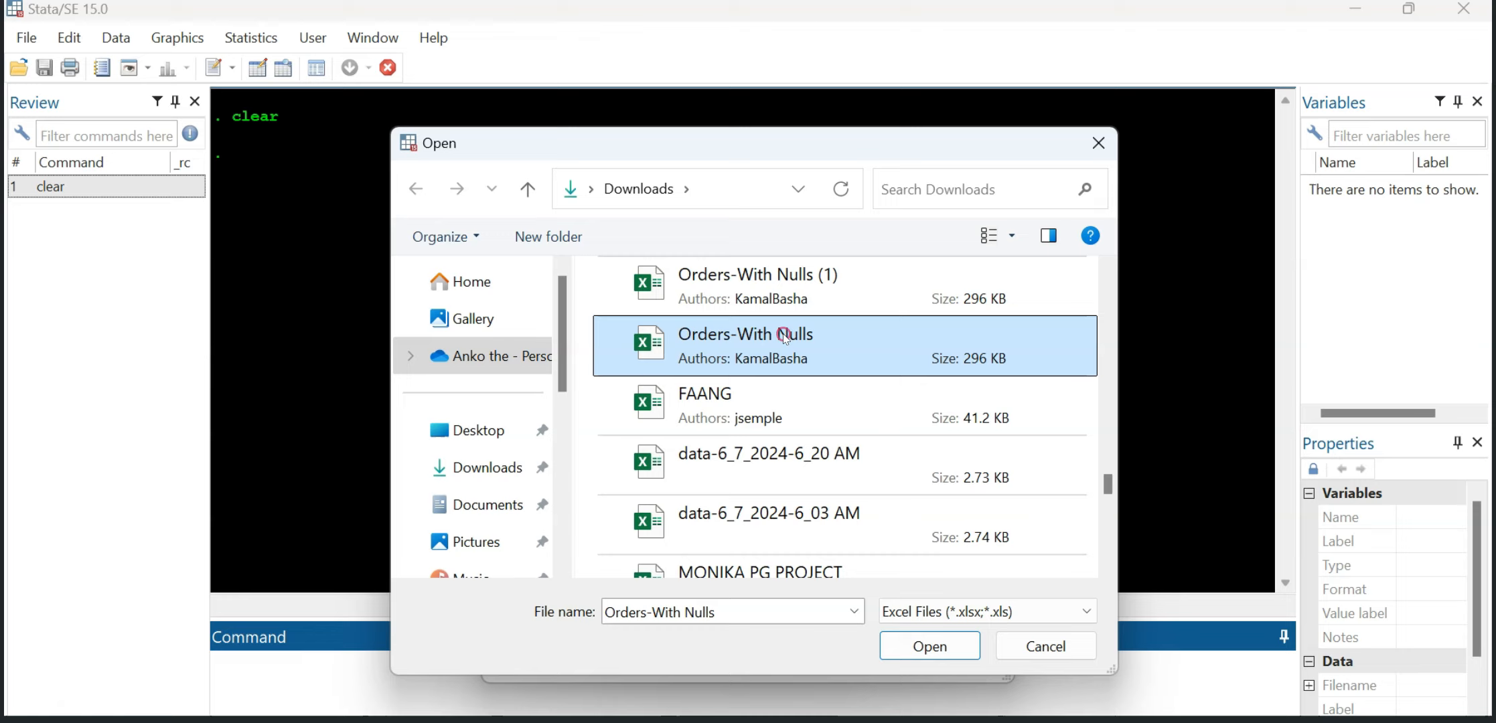
left_click(928, 647)
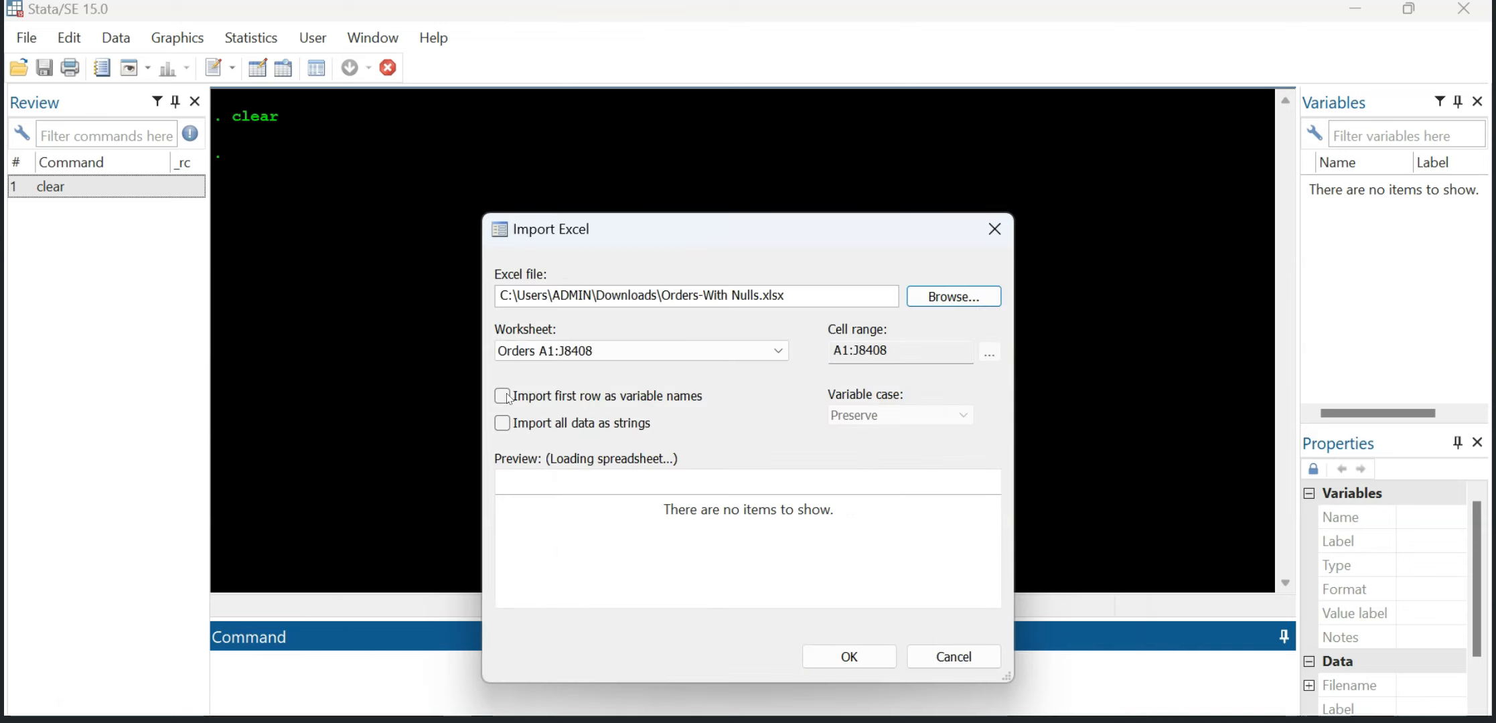
left_click(502, 397)
left_click(853, 655)
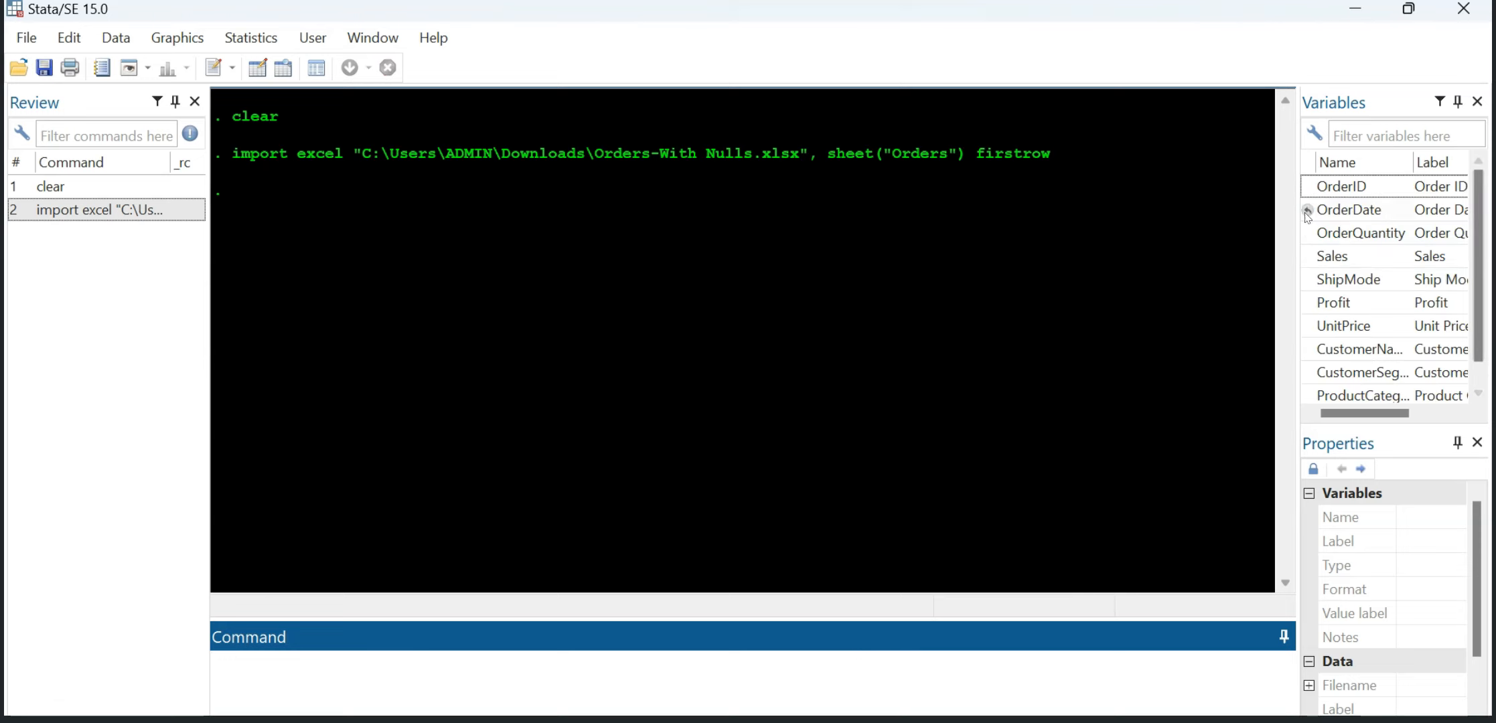
Step: Widen the Variables pane slightly and open the imported dataset for browsing with the br command
left_click_drag(1302, 209, 911, 228)
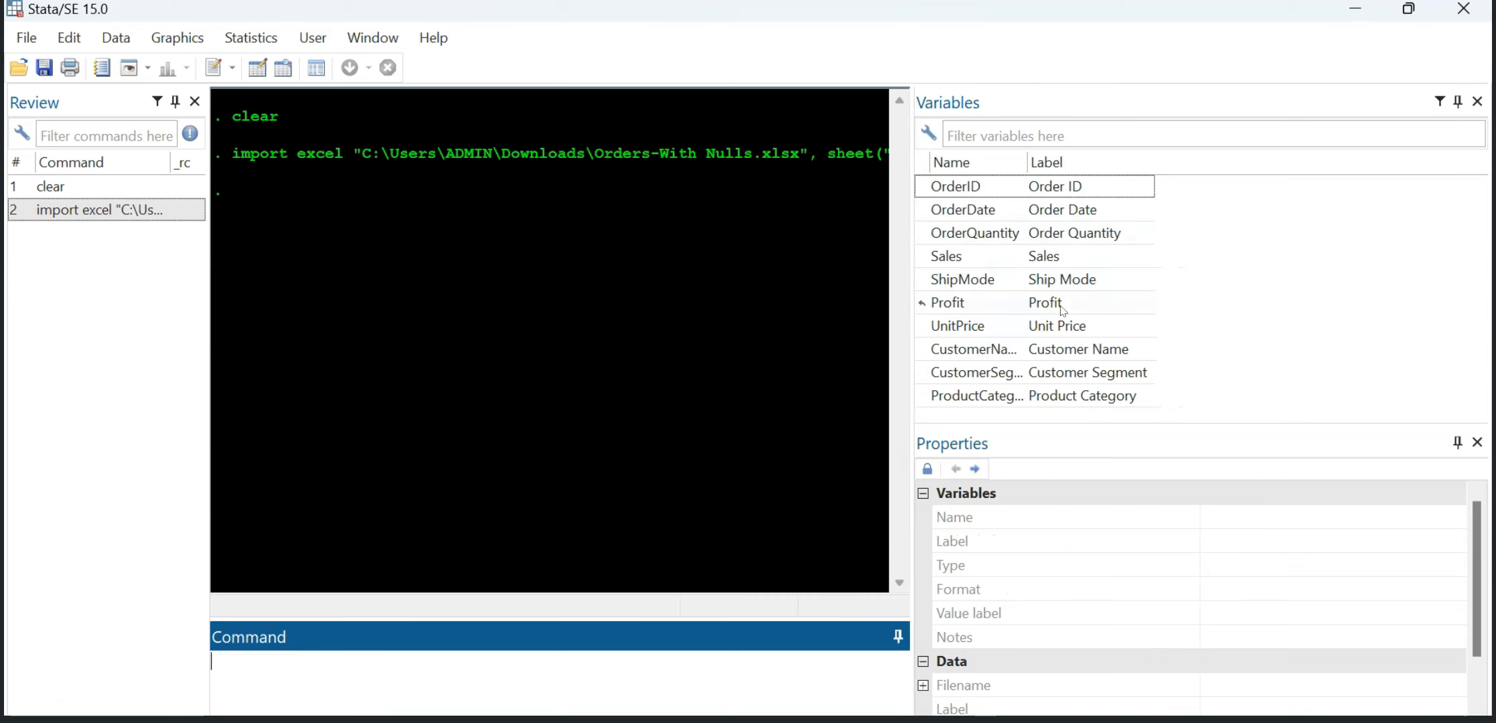
left_click_drag(910, 202, 1256, 201)
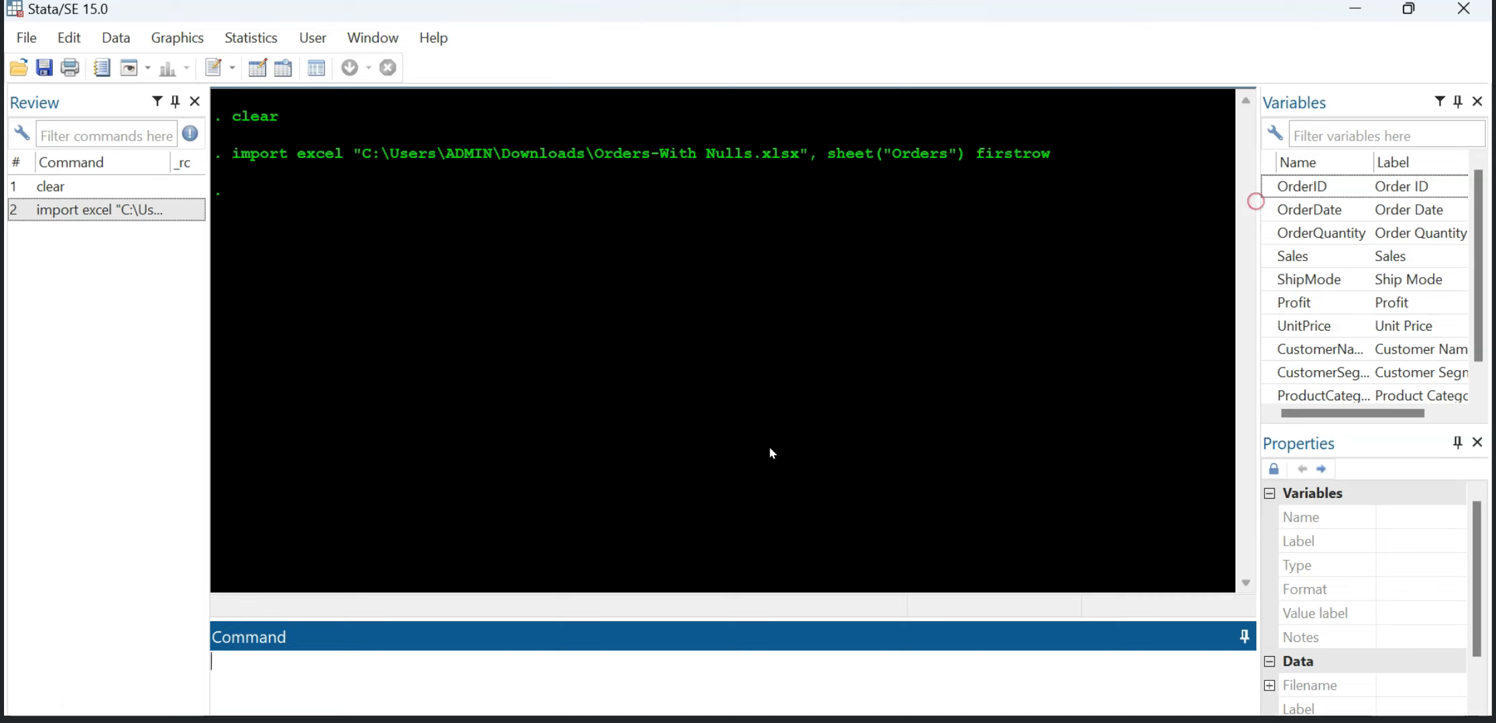
left_click(382, 658)
type("br")
key("Return")
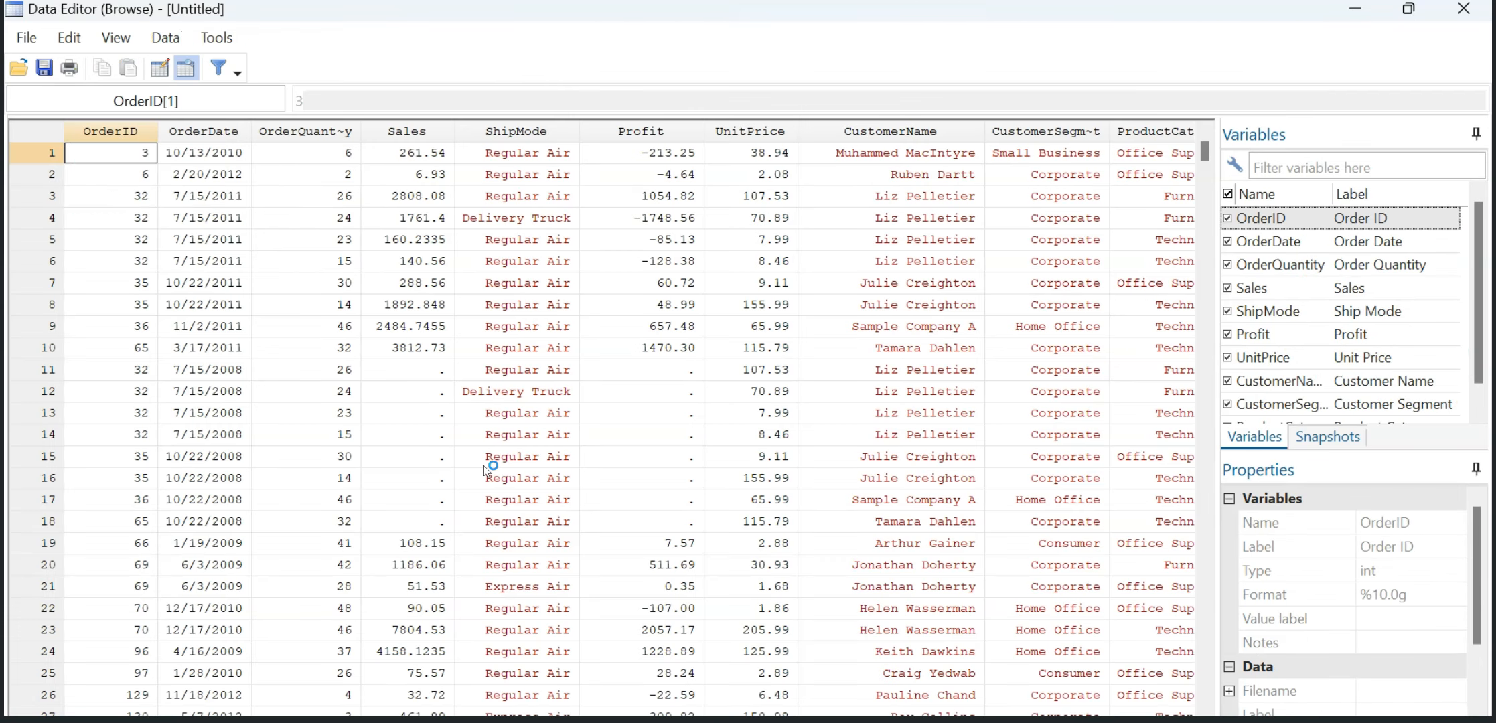
Step: Give the data grid more width and examine the OrderDate, OrderQuantity, Sales, ShipMode and Profit columns
left_click_drag(1230, 227, 1345, 228)
scroll(189, 362, "down", 2)
scroll(194, 395, "up", 2)
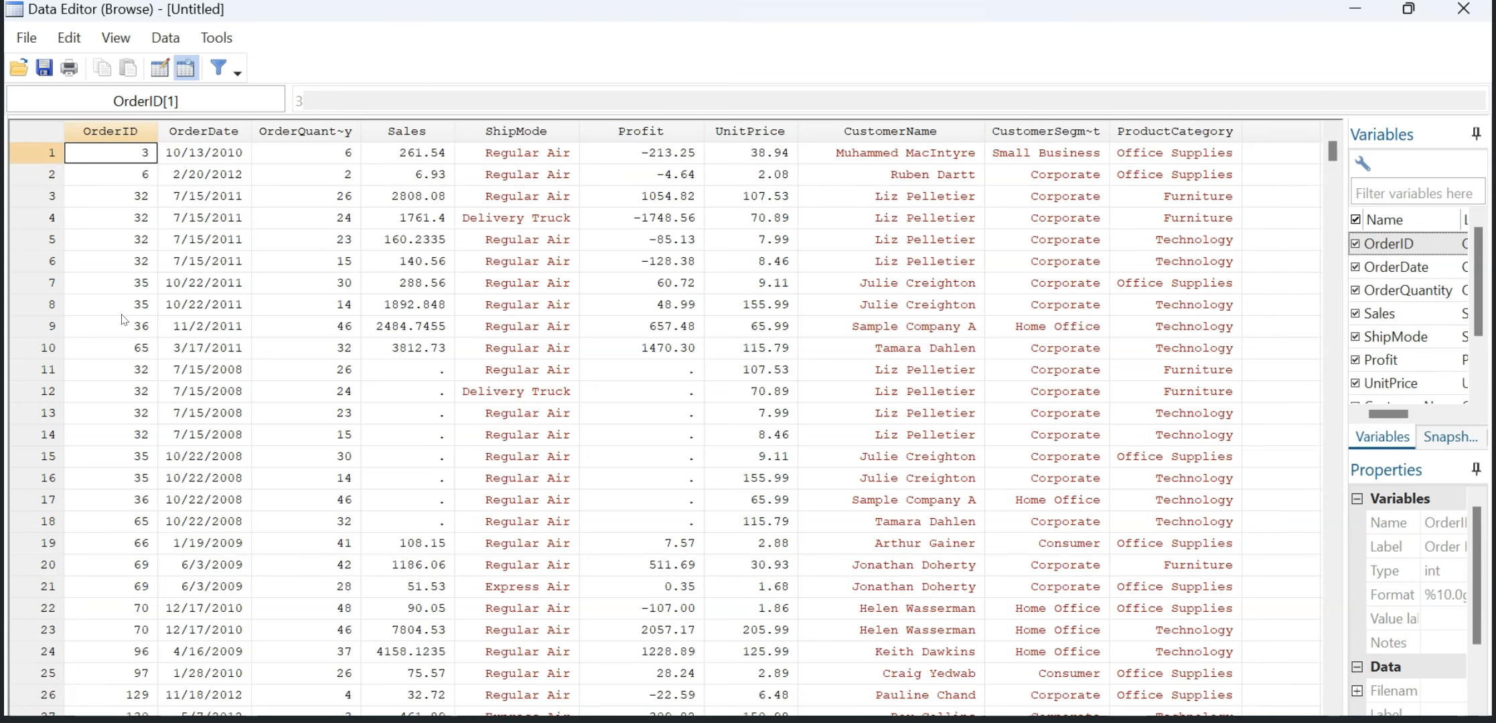
left_click(213, 131)
left_click(326, 131)
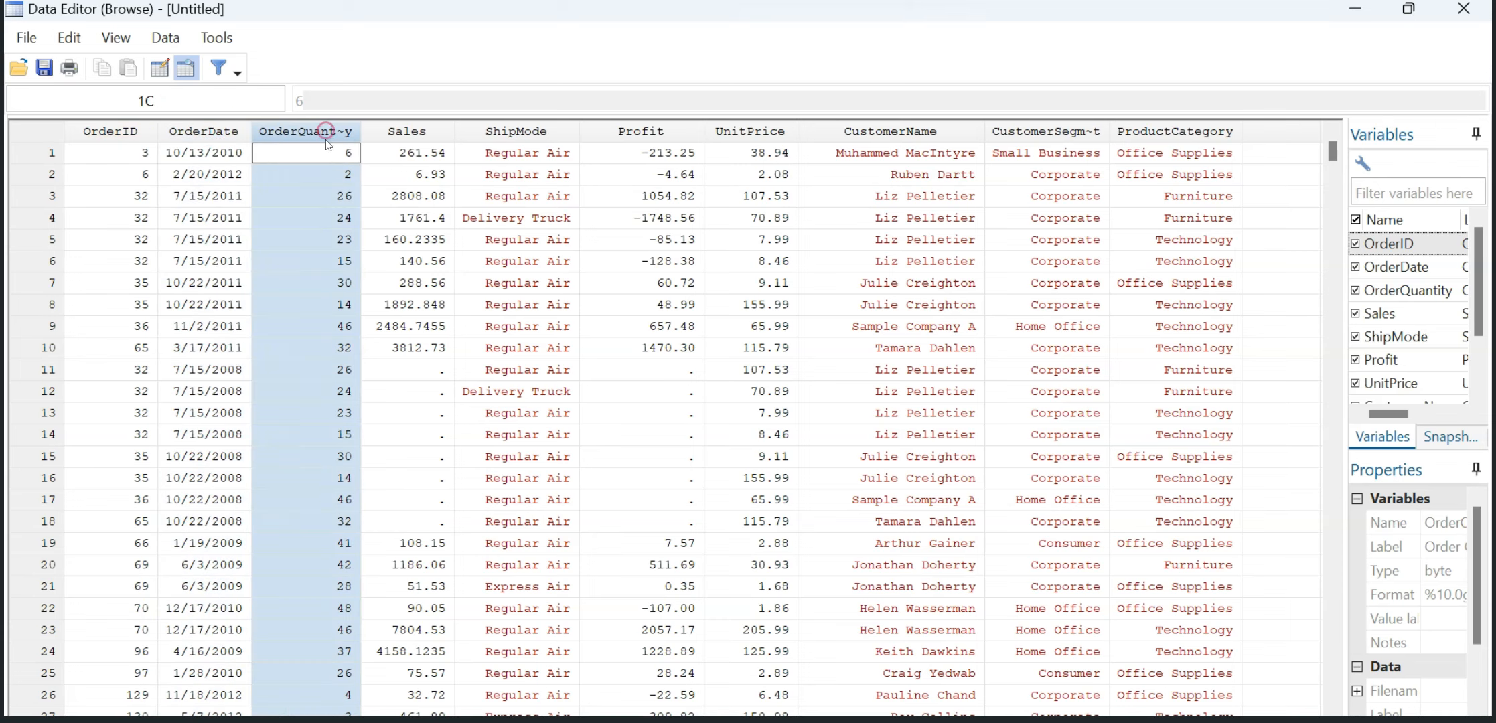
left_click(415, 132)
left_click(534, 132)
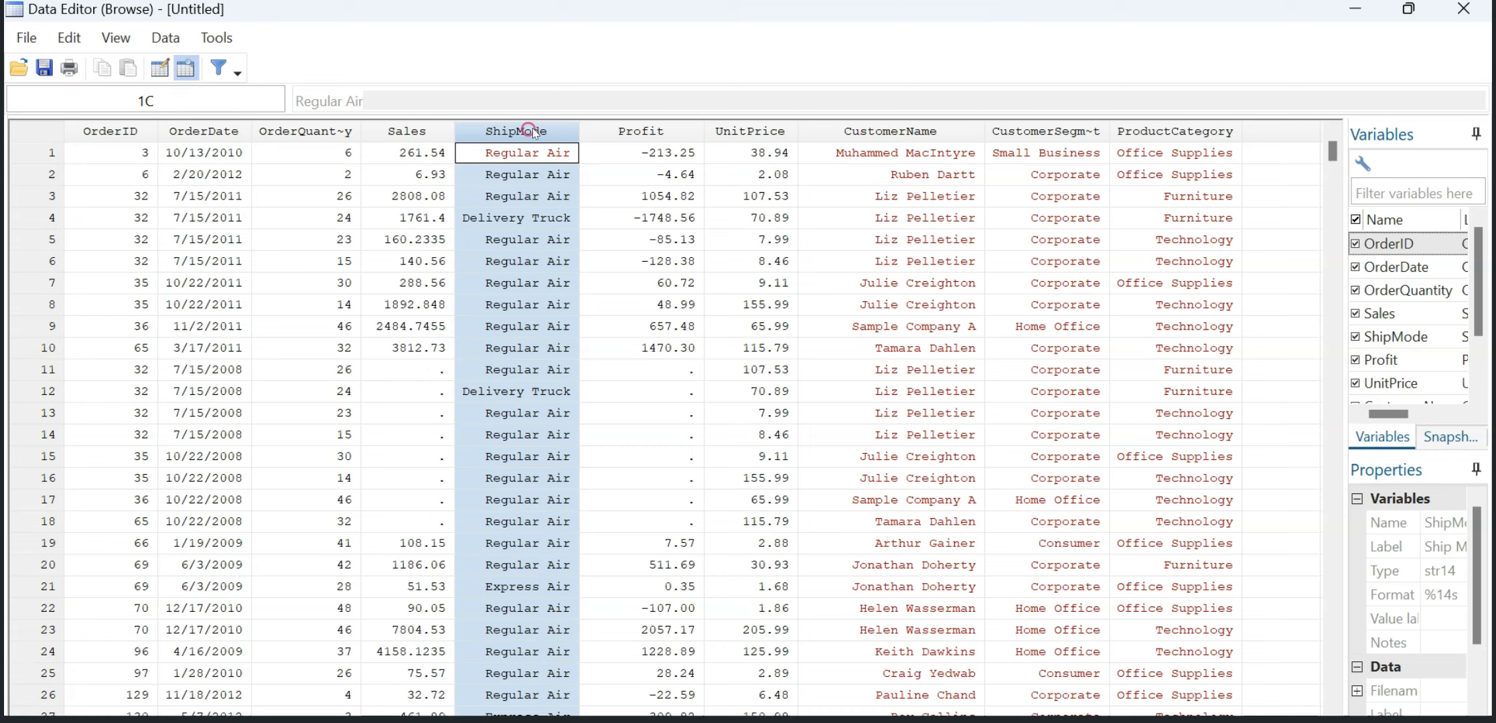
left_click(632, 131)
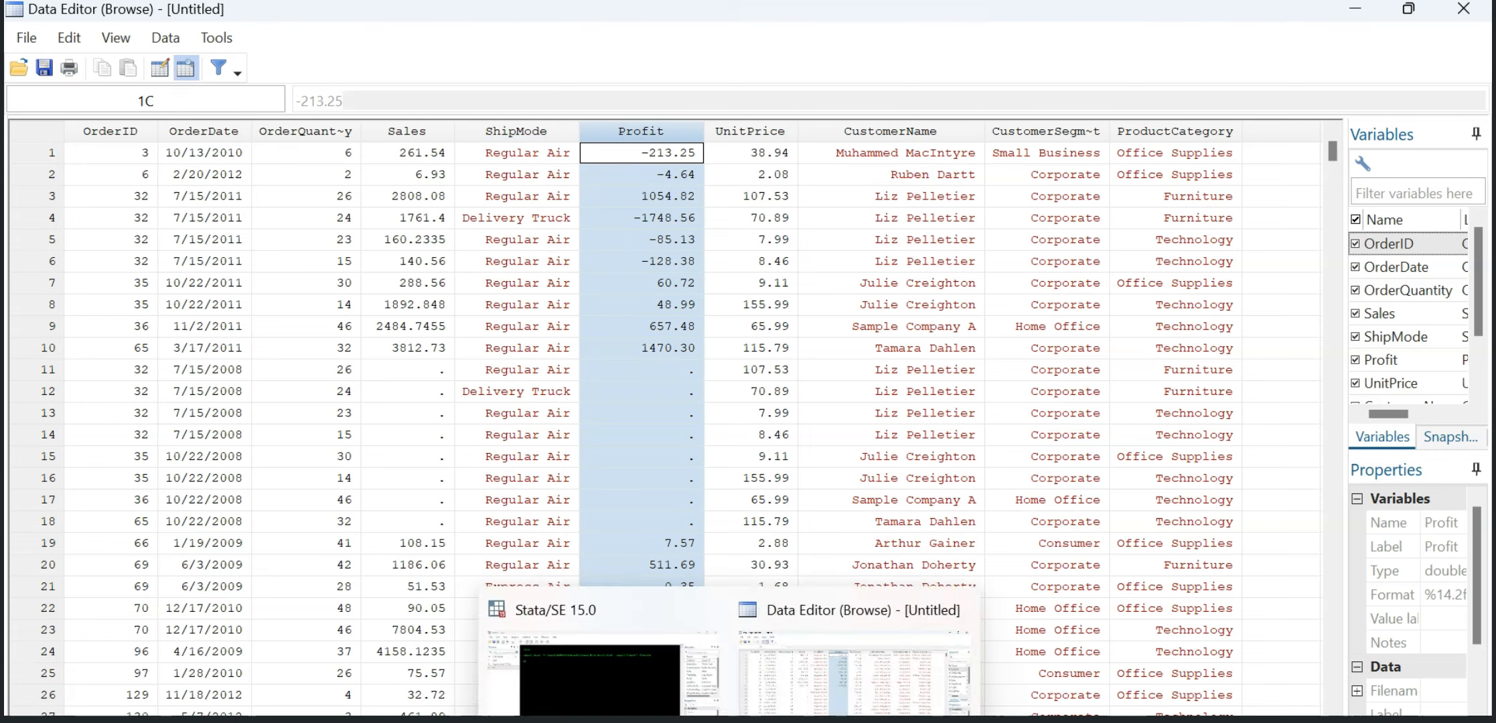
Step: Return to the main Stata window and run summarize to get summary statistics for all variables
left_click(633, 703)
left_click(335, 675)
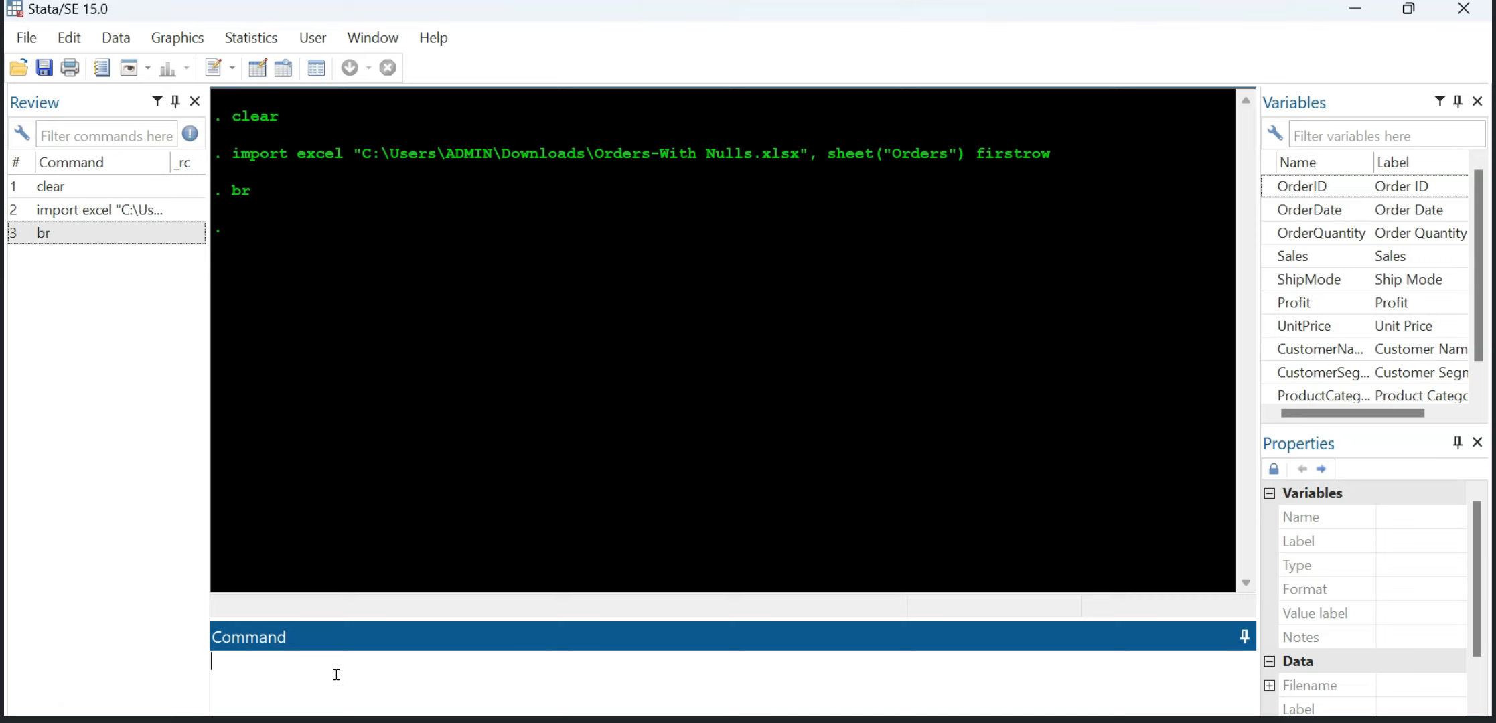
type("summaz")
key("BackSpace")
type("rize")
key("Return")
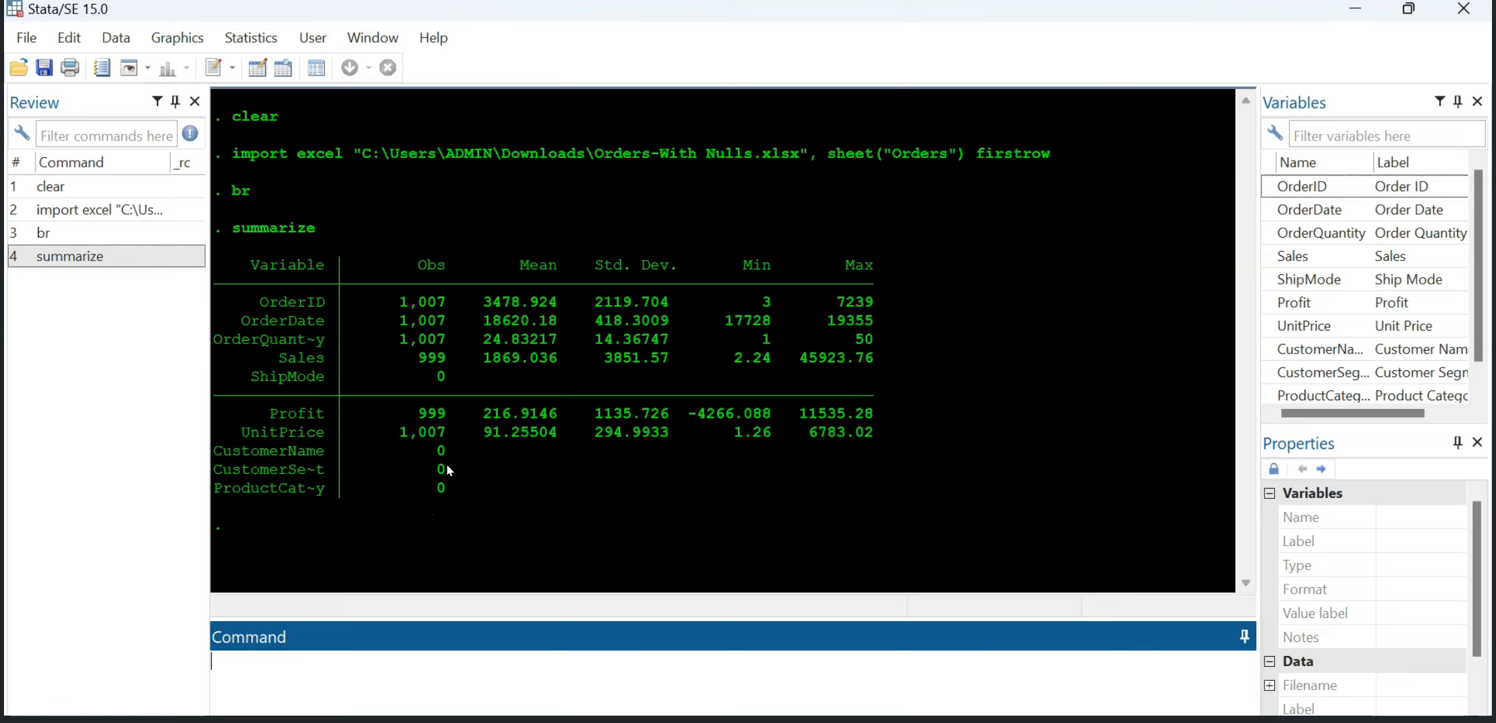
Step: Remove the OrderID variable from the dataset by running drop OrderID
left_click(316, 662)
type("drop")
left_click(1266, 304)
double_click(1276, 276)
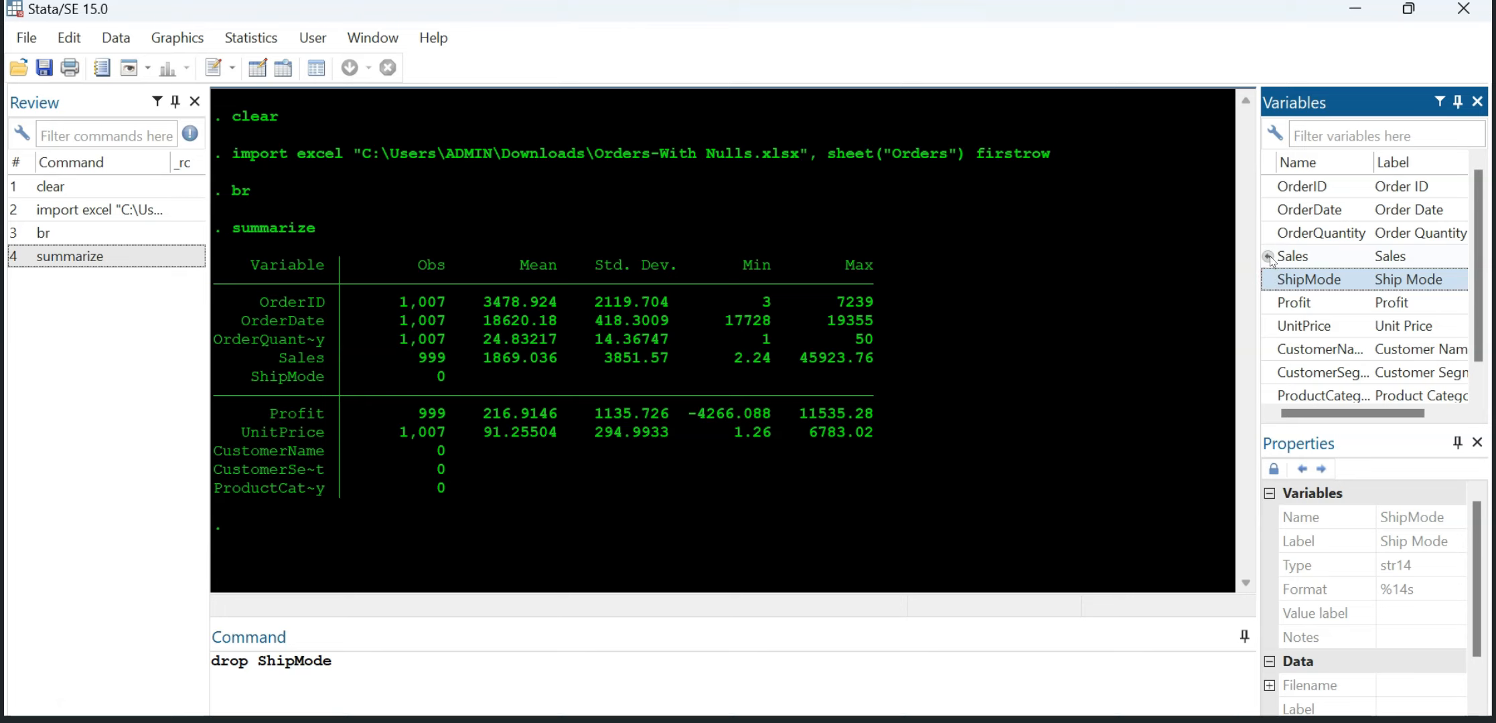
double_click(1270, 189)
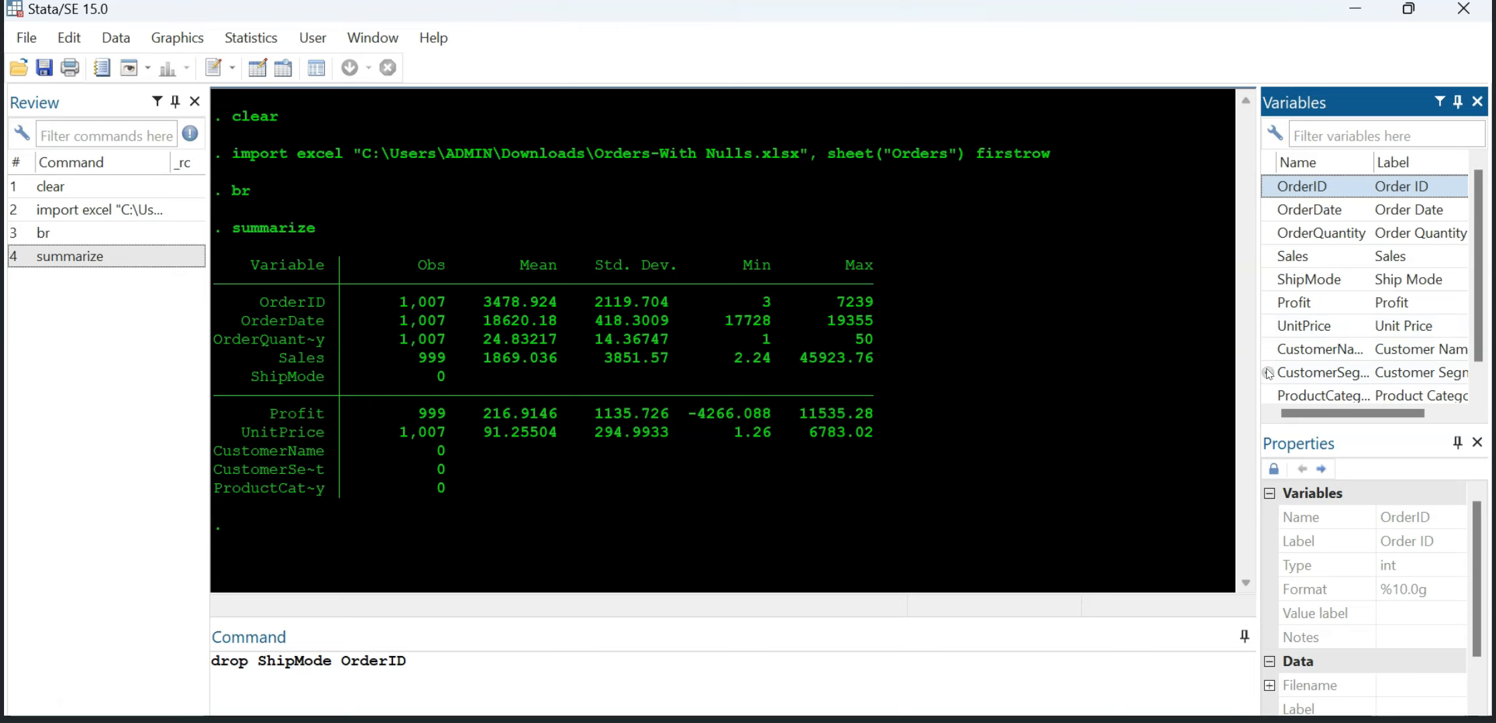
left_click(460, 659)
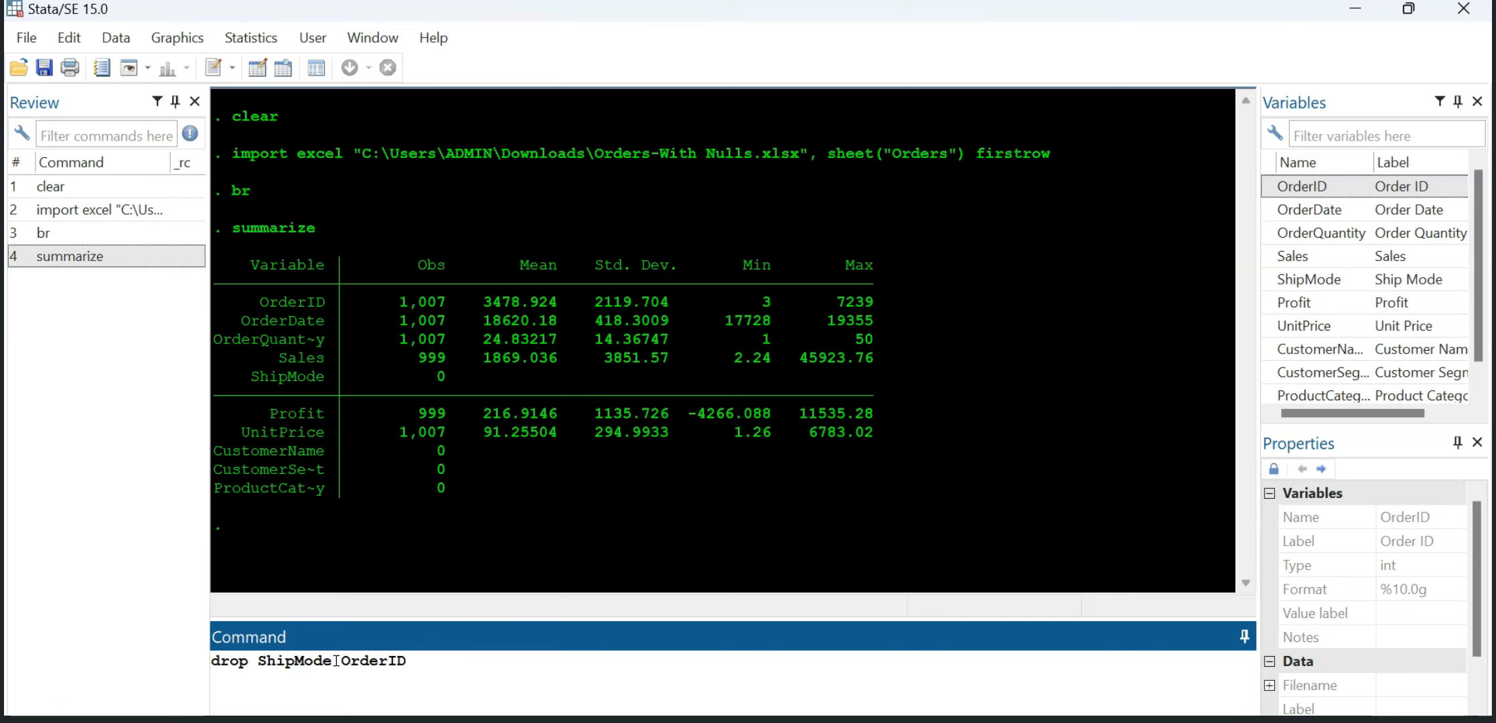
left_click_drag(332, 661, 259, 661)
key("Delete")
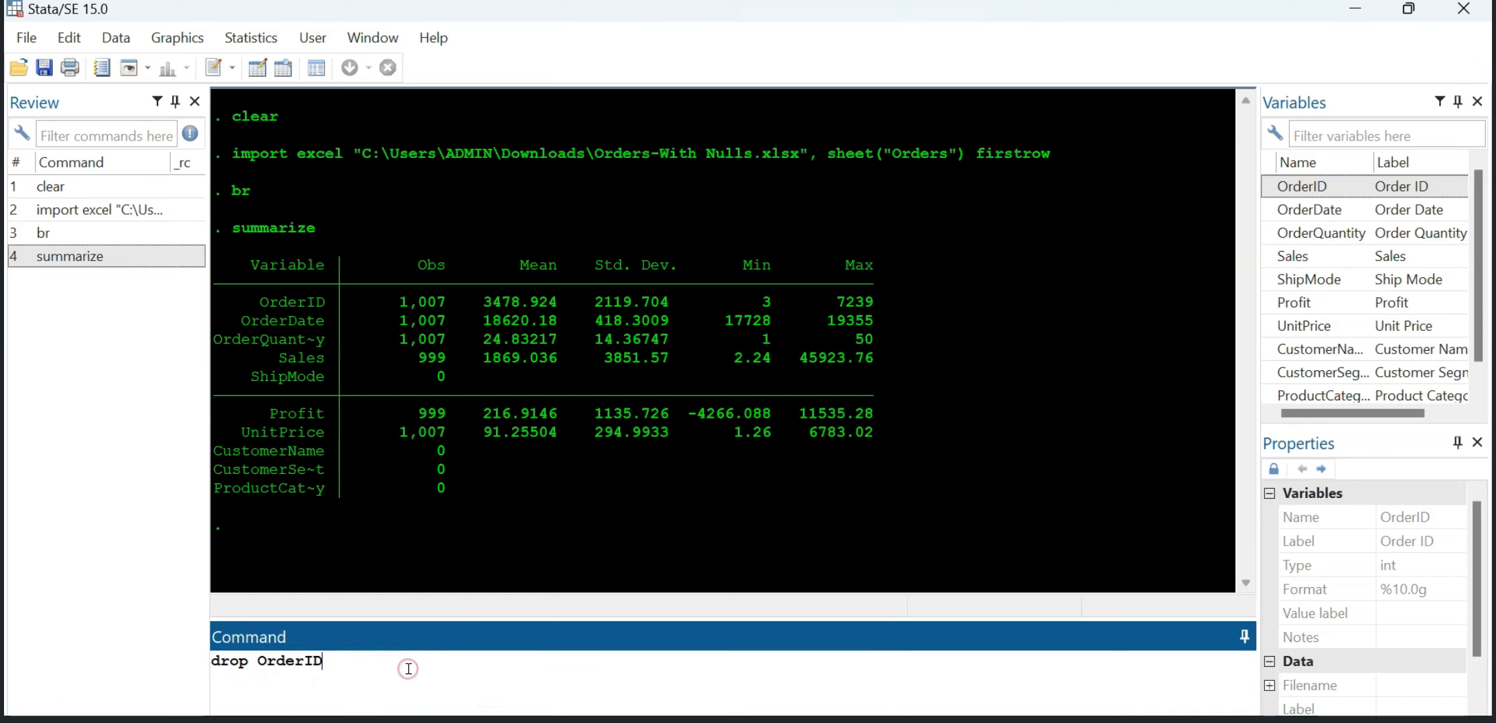
key("Return")
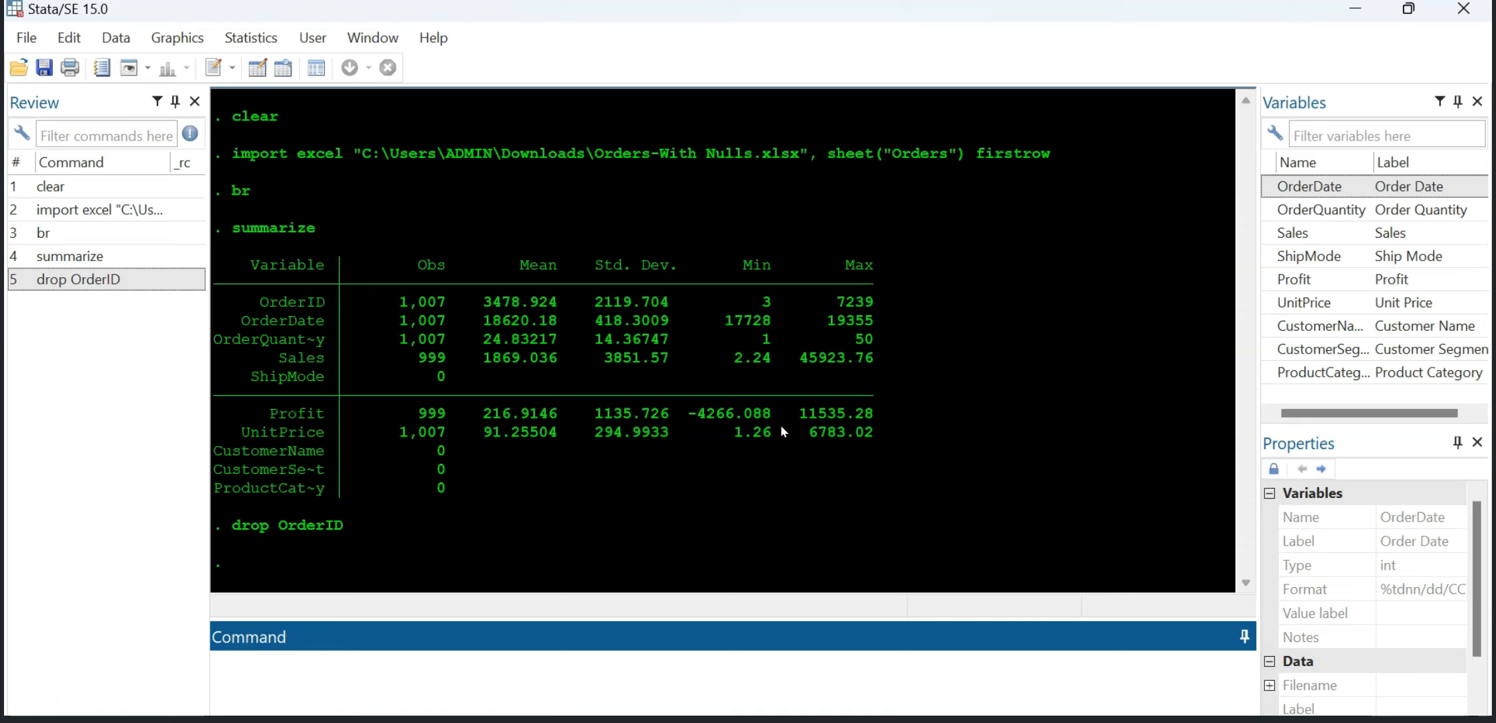
Step: Switch to Microsoft Whiteboard and bring up an empty area of the canvas
left_click(261, 675)
left_click(343, 663)
left_click(581, 722)
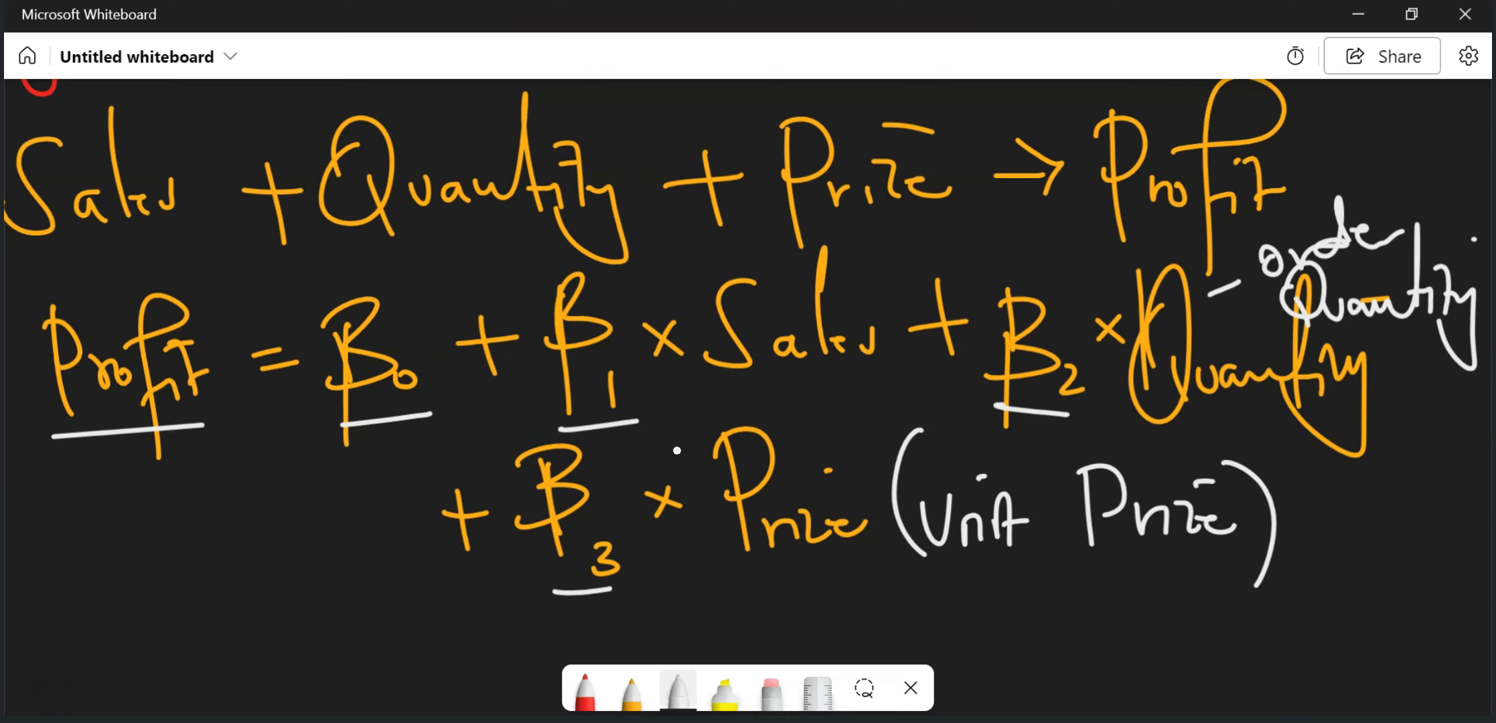
right_click(512, 291)
left_click(576, 473)
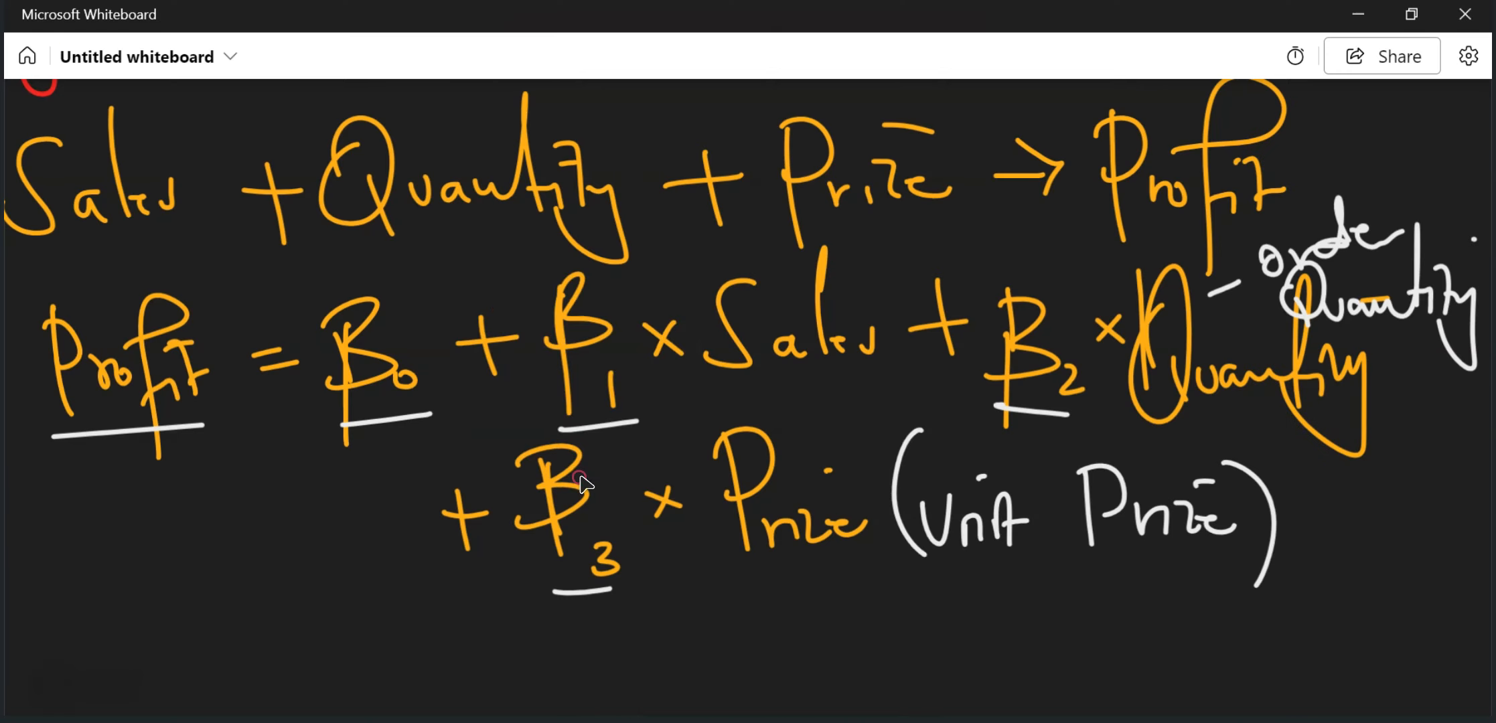
left_click(745, 453)
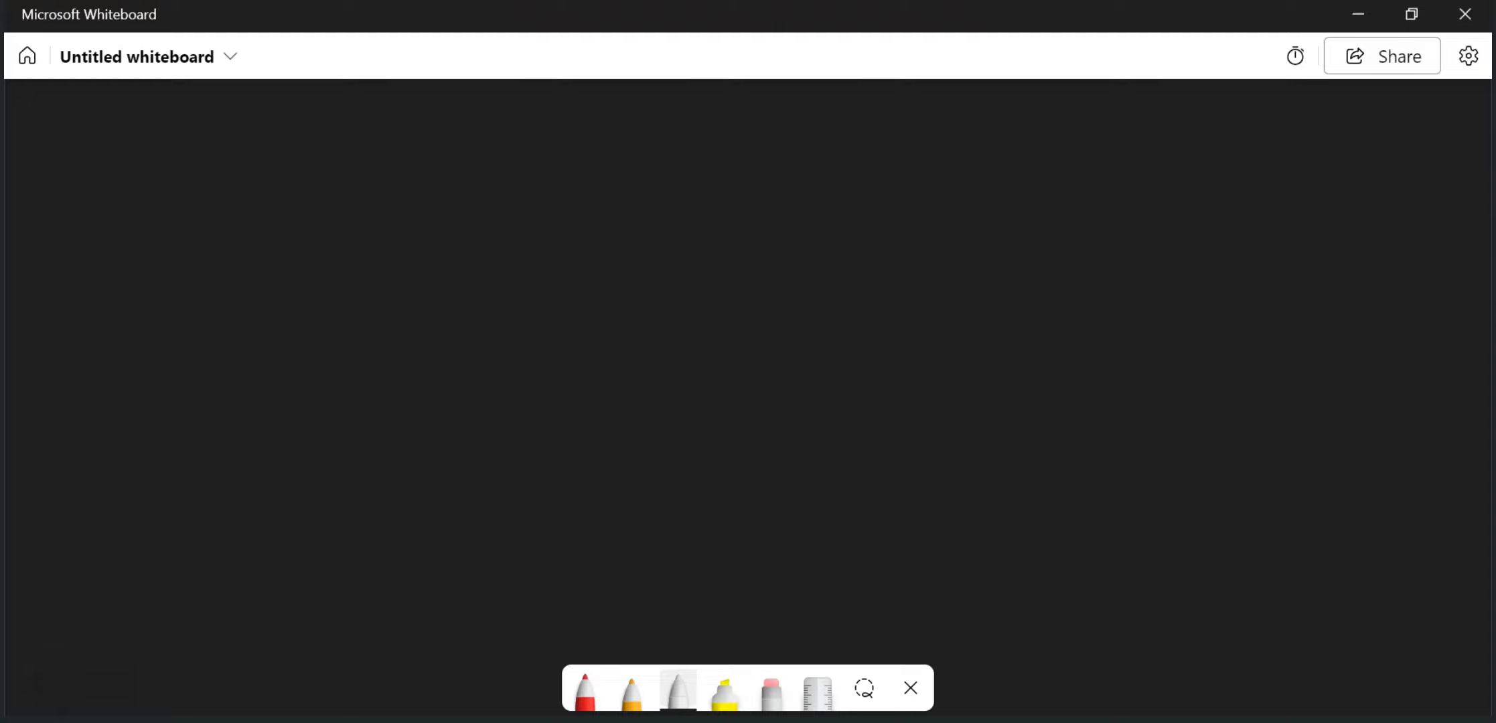
Step: Handwrite the heading "Regression (Multiple Regression)", with Regression and the parentheses in red and Multiple Regression in orange
left_click(584, 688)
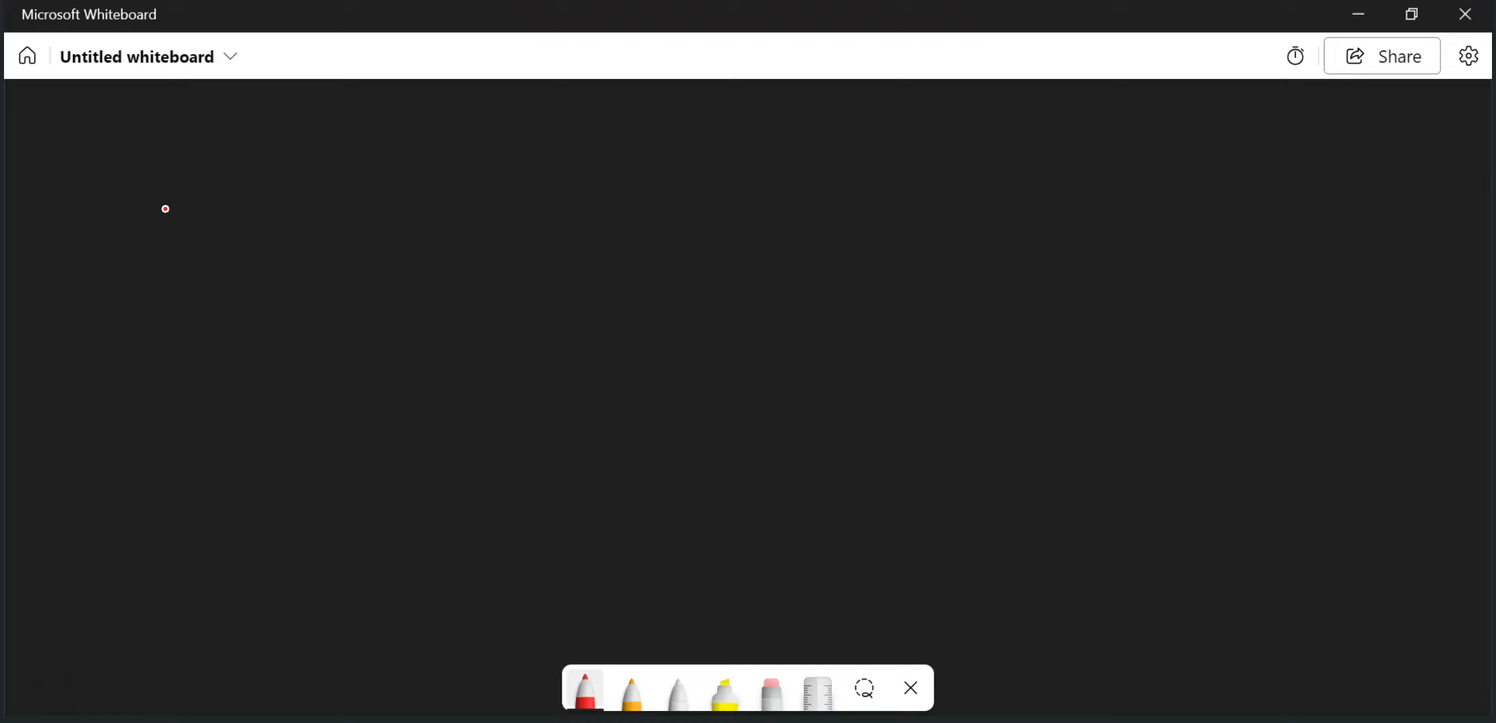
mouse_move(177, 197)
left_mouse_down()
mouse_move(190, 216)
mouse_move(237, 220)
mouse_move(331, 220)
mouse_move(337, 204)
mouse_move(350, 222)
mouse_move(416, 214)
left_mouse_up()
left_click_drag(367, 175, 392, 171)
left_click_drag(530, 102, 533, 247)
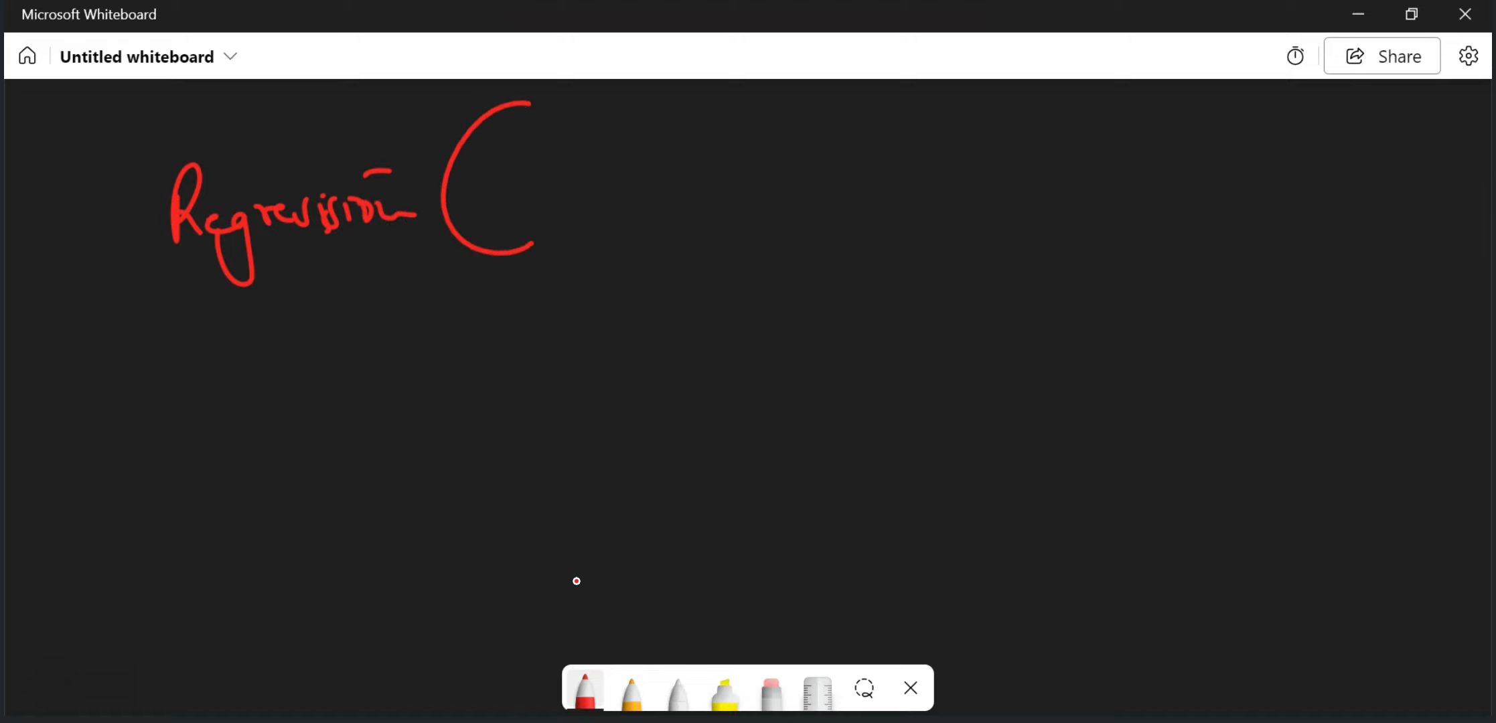
left_click(632, 690)
mouse_move(495, 173)
left_mouse_down()
mouse_move(534, 153)
mouse_move(558, 190)
mouse_move(599, 166)
mouse_move(649, 169)
mouse_move(680, 252)
mouse_move(706, 200)
mouse_move(788, 167)
mouse_move(772, 208)
mouse_move(803, 200)
mouse_move(818, 214)
left_mouse_up()
mouse_move(894, 187)
left_mouse_down()
mouse_move(941, 191)
mouse_move(950, 139)
mouse_move(988, 175)
mouse_move(973, 127)
left_mouse_up()
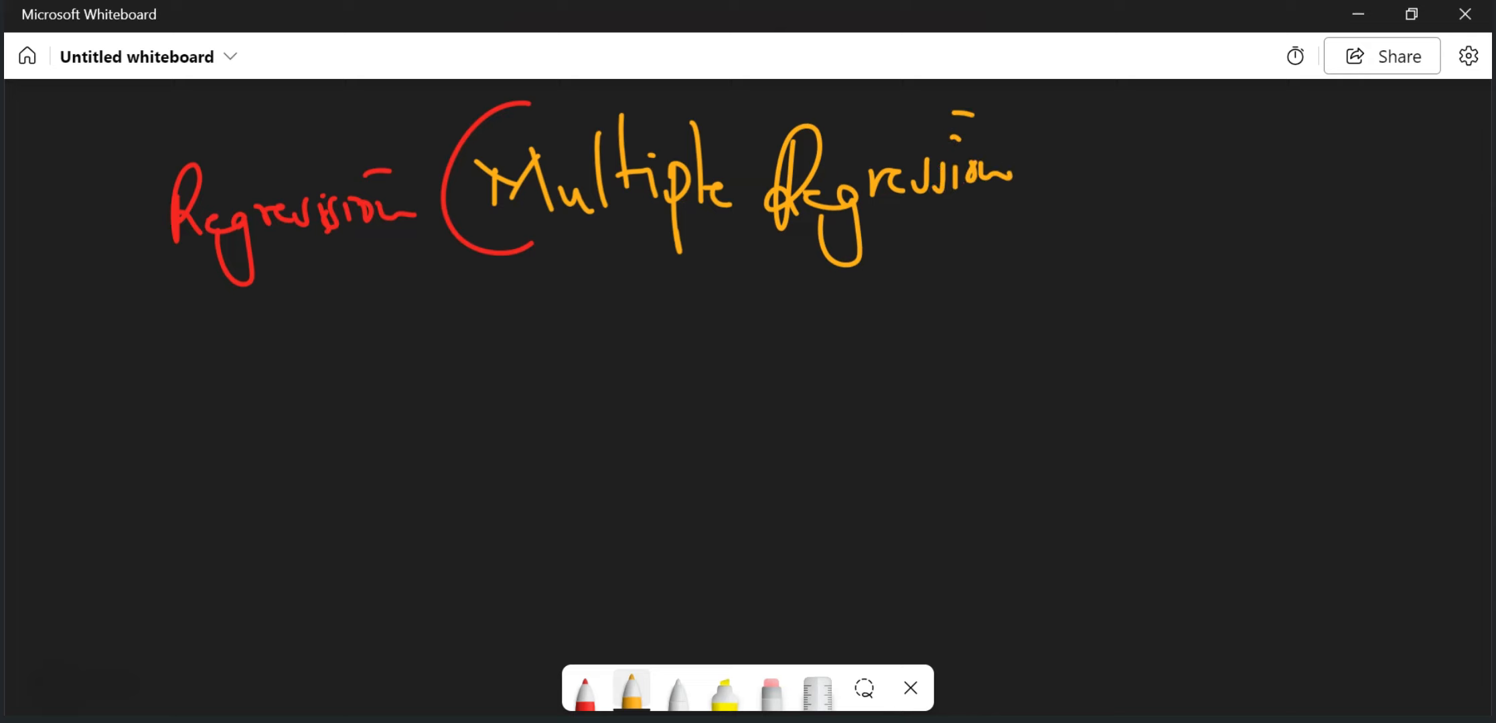
left_click(594, 680)
left_click_drag(1003, 91, 999, 249)
Step: Start the model equation below the heading by handwriting "Profit(y) = β0" in white
left_click(631, 690)
left_click(676, 693)
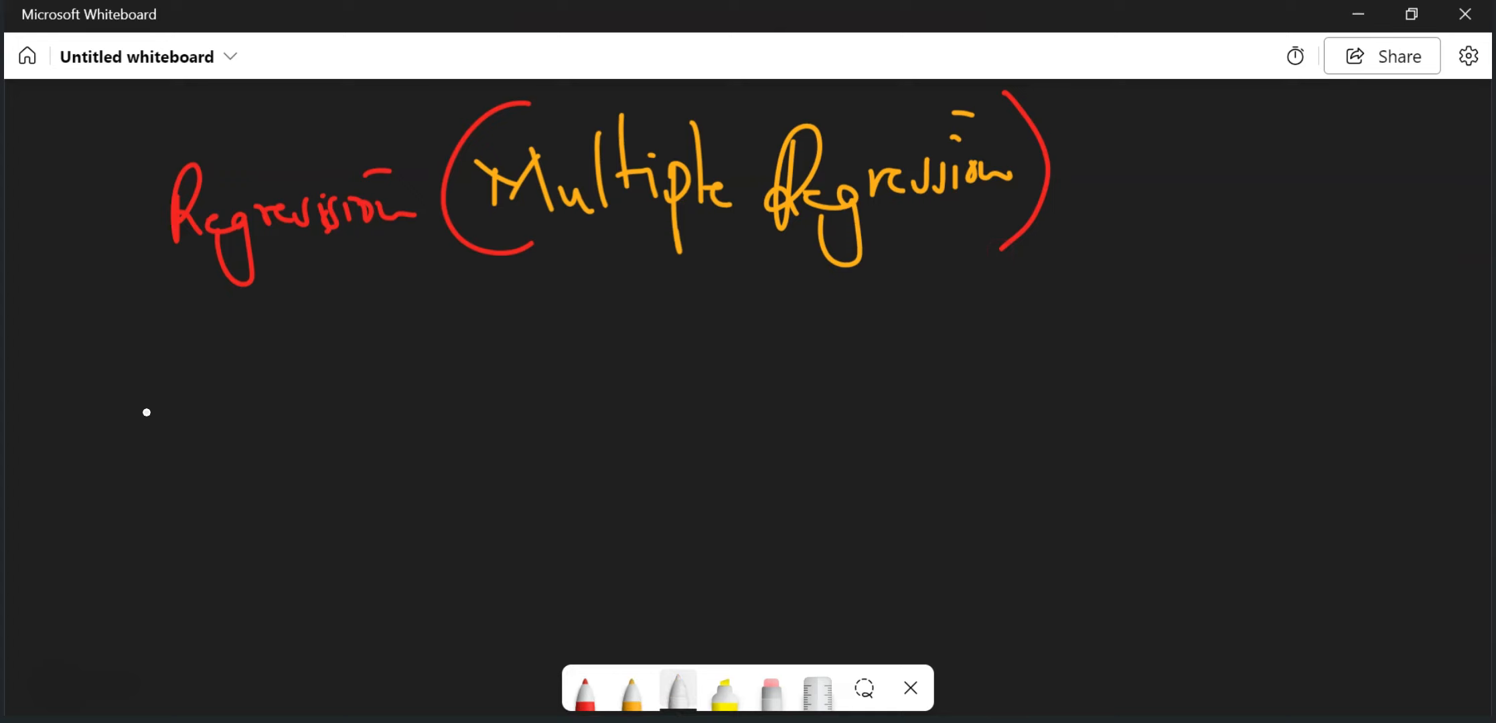
left_click_drag(144, 315, 150, 497)
mouse_move(116, 351)
left_mouse_down()
mouse_move(219, 401)
mouse_move(244, 469)
left_mouse_up()
left_click_drag(242, 410, 274, 402)
mouse_move(271, 385)
left_mouse_down()
mouse_move(275, 421)
mouse_move(302, 429)
left_mouse_up()
left_click_drag(361, 301, 366, 447)
left_click_drag(365, 375, 388, 422)
left_click_drag(392, 328, 399, 462)
mouse_move(463, 388)
left_mouse_down()
mouse_move(516, 378)
mouse_move(527, 410)
left_mouse_up()
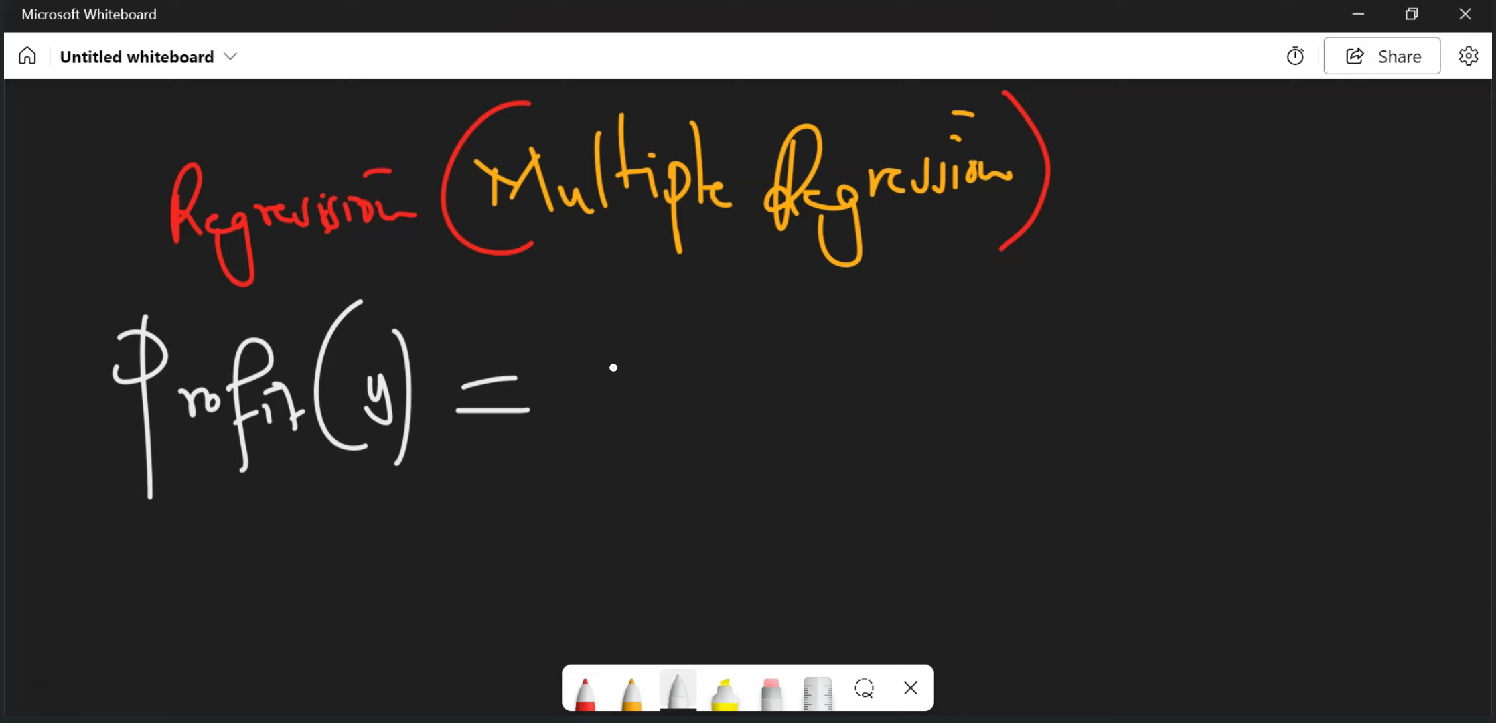
left_click_drag(574, 373, 592, 467)
left_click_drag(654, 414, 662, 439)
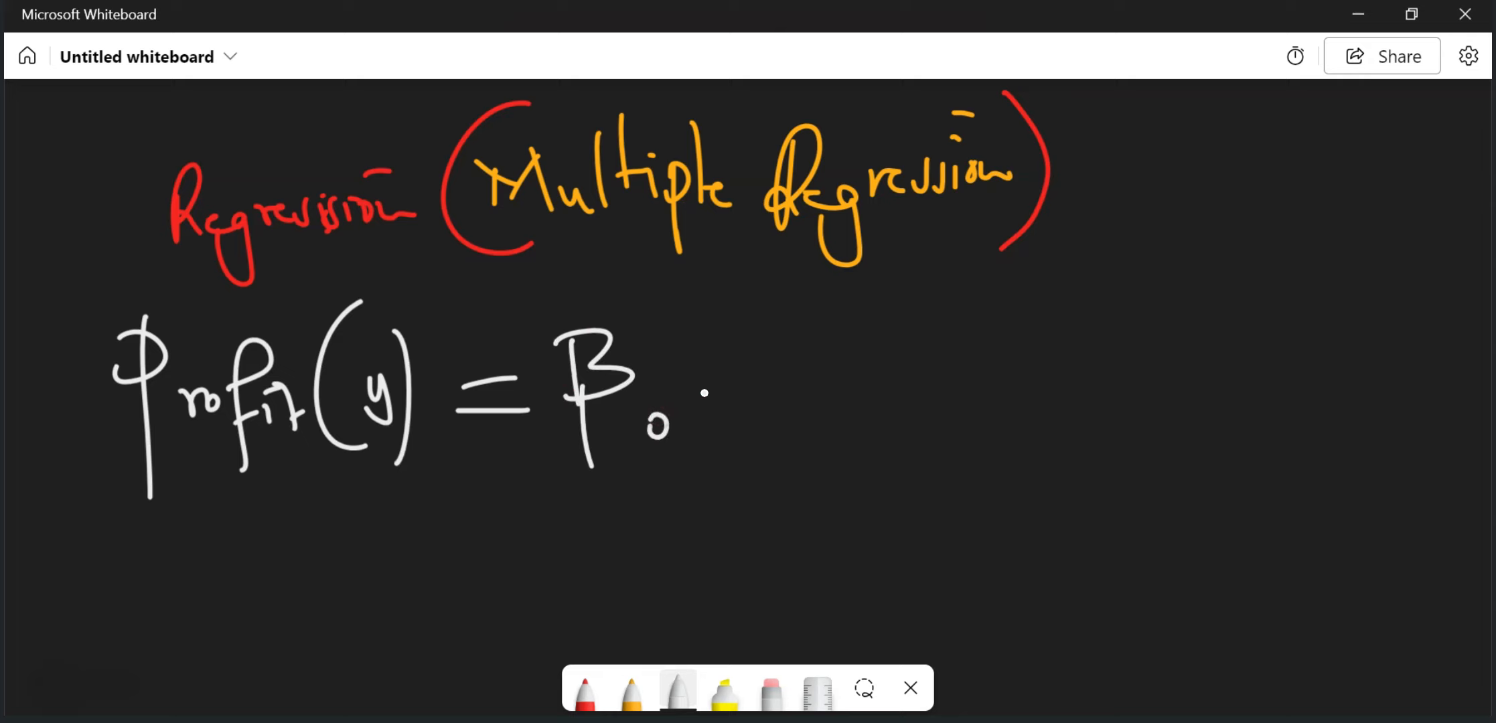
Step: Extend the handwritten equation with the term "+ β1 Sales" and a following plus sign
mouse_move(718, 380)
left_mouse_down()
mouse_move(769, 379)
mouse_move(758, 421)
left_mouse_up()
left_click_drag(804, 321, 811, 401)
left_click_drag(805, 326, 812, 392)
left_click_drag(858, 402, 864, 436)
mouse_move(910, 321)
left_mouse_down()
mouse_move(938, 309)
mouse_move(895, 396)
left_mouse_up()
left_click_drag(970, 370, 970, 391)
mouse_move(981, 279)
left_mouse_down()
mouse_move(984, 395)
mouse_move(1015, 385)
left_mouse_up()
mouse_move(1024, 365)
left_mouse_down()
mouse_move(1042, 382)
mouse_move(1113, 355)
mouse_move(1090, 402)
left_mouse_up()
Step: Handwrite the term "β2 Quantity" at the end of the equation's first line
mouse_move(1114, 373)
left_mouse_down()
mouse_move(1122, 454)
mouse_move(1110, 416)
left_mouse_up()
left_click_drag(1182, 379, 1220, 405)
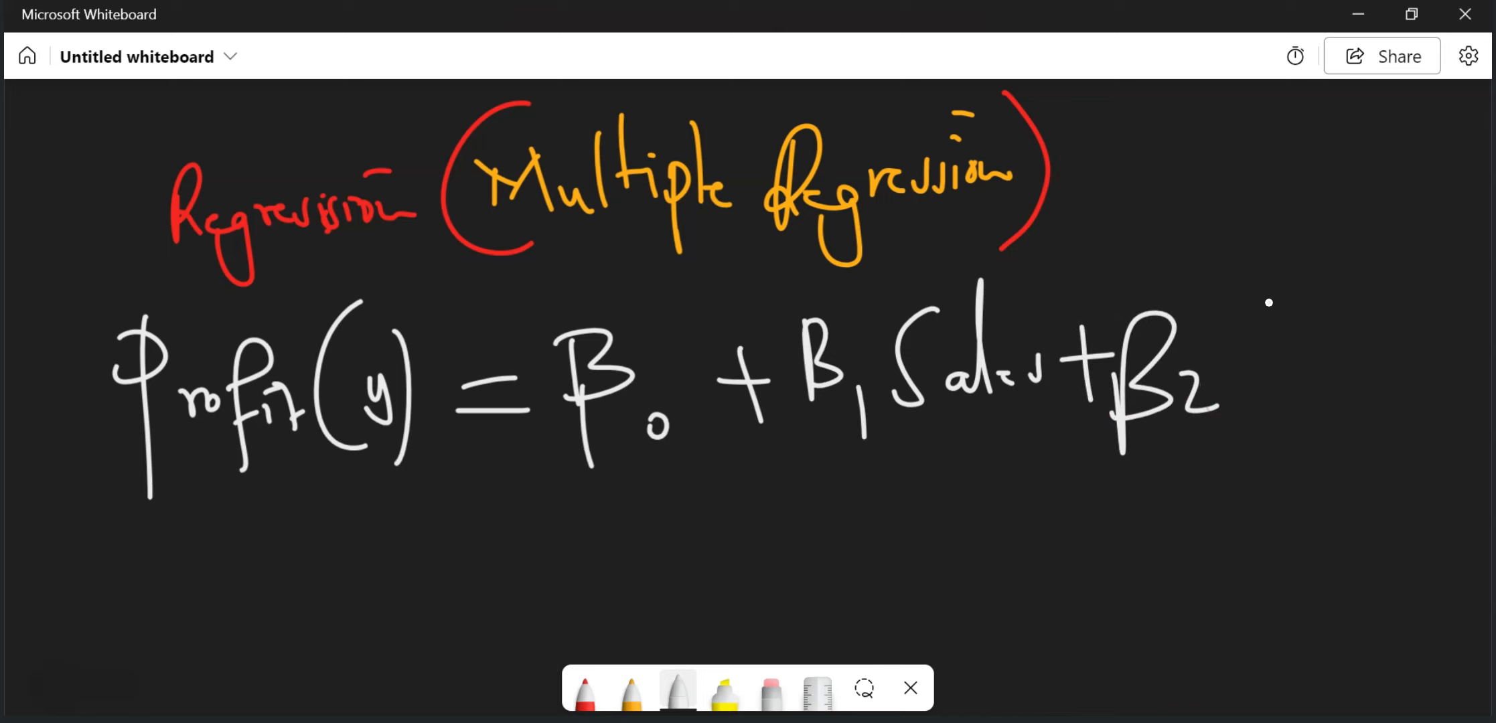
mouse_move(1244, 324)
left_mouse_down()
mouse_move(1289, 407)
mouse_move(1329, 376)
mouse_move(1409, 395)
mouse_move(1459, 355)
mouse_move(1426, 421)
left_mouse_up()
left_click(1434, 312)
left_click_drag(1453, 312, 1466, 310)
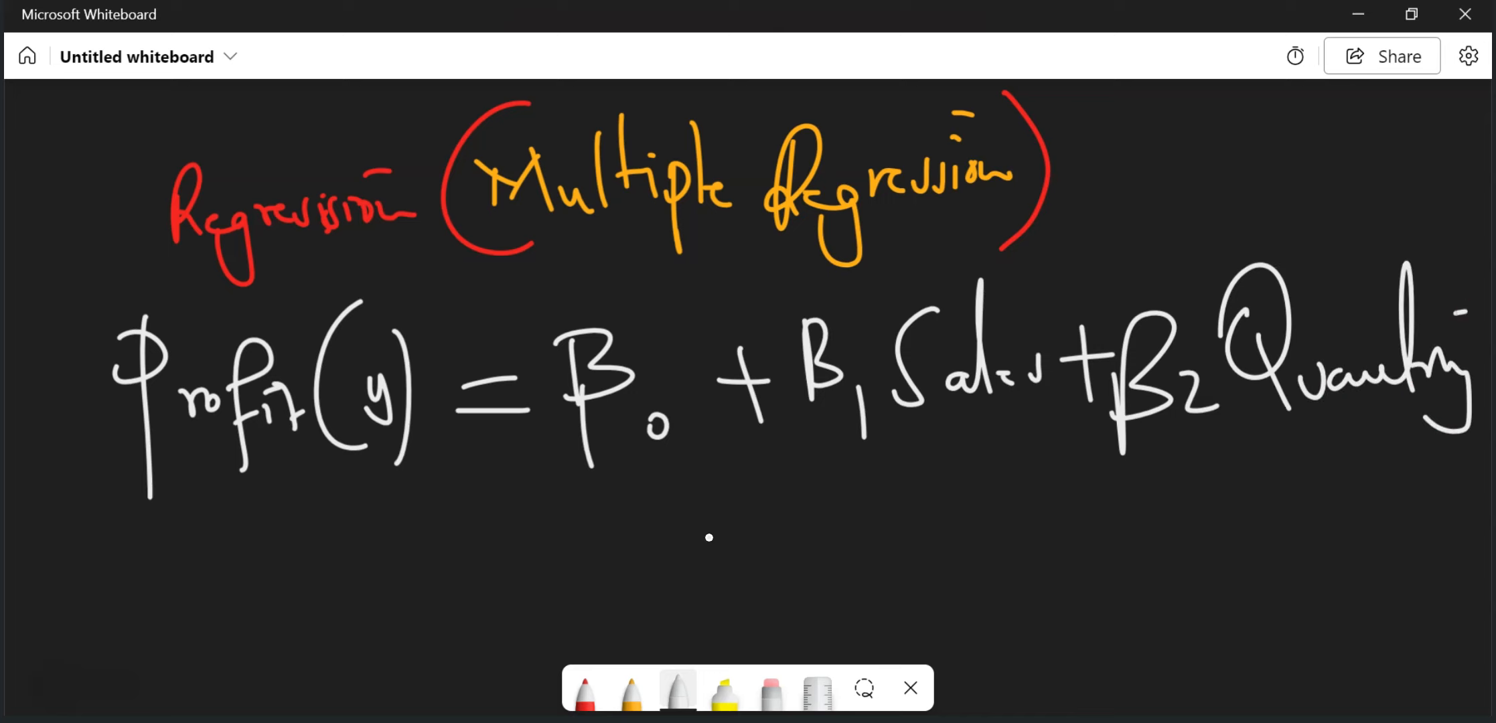
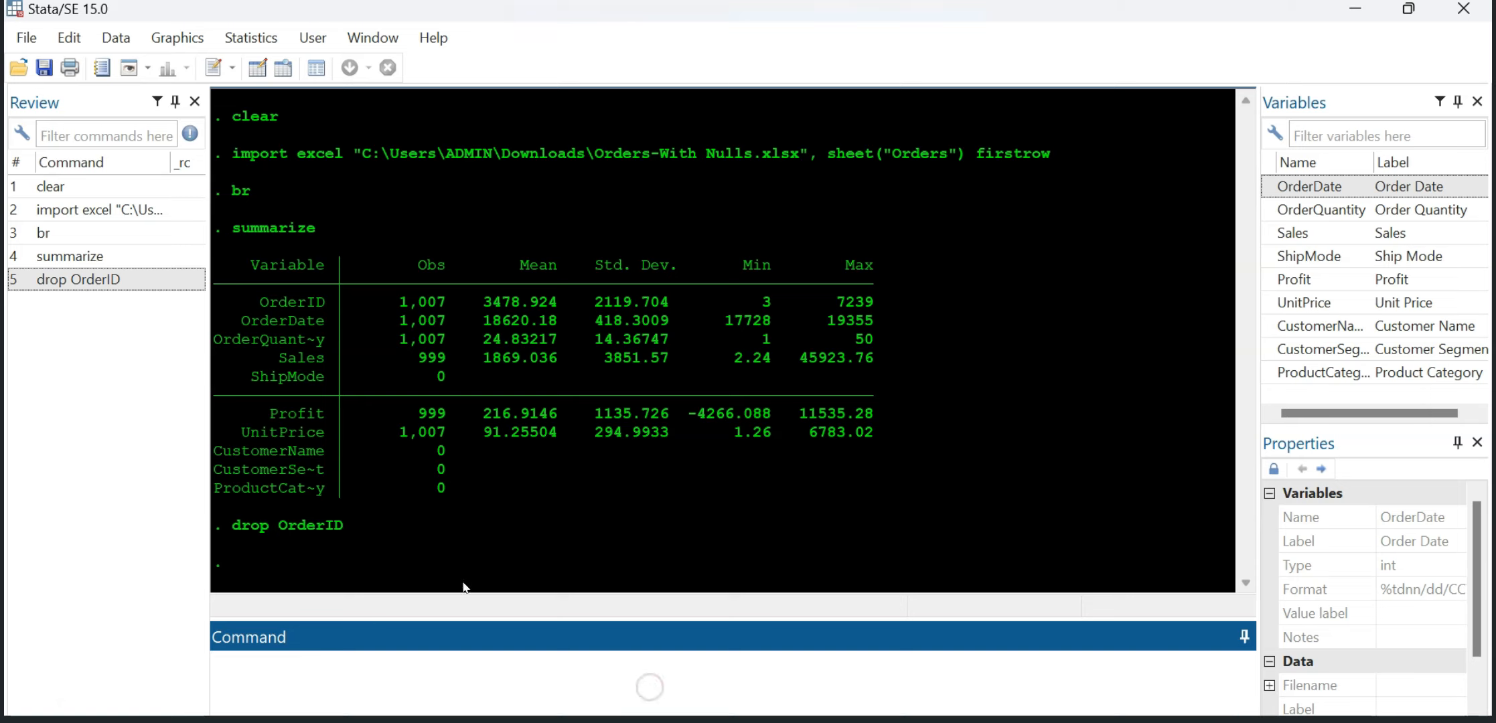
Step: Change the Results text color of the output window to white in the Custom 1 color scheme and apply it
left_click(268, 675)
right_click(532, 349)
left_click(617, 436)
left_click(728, 246)
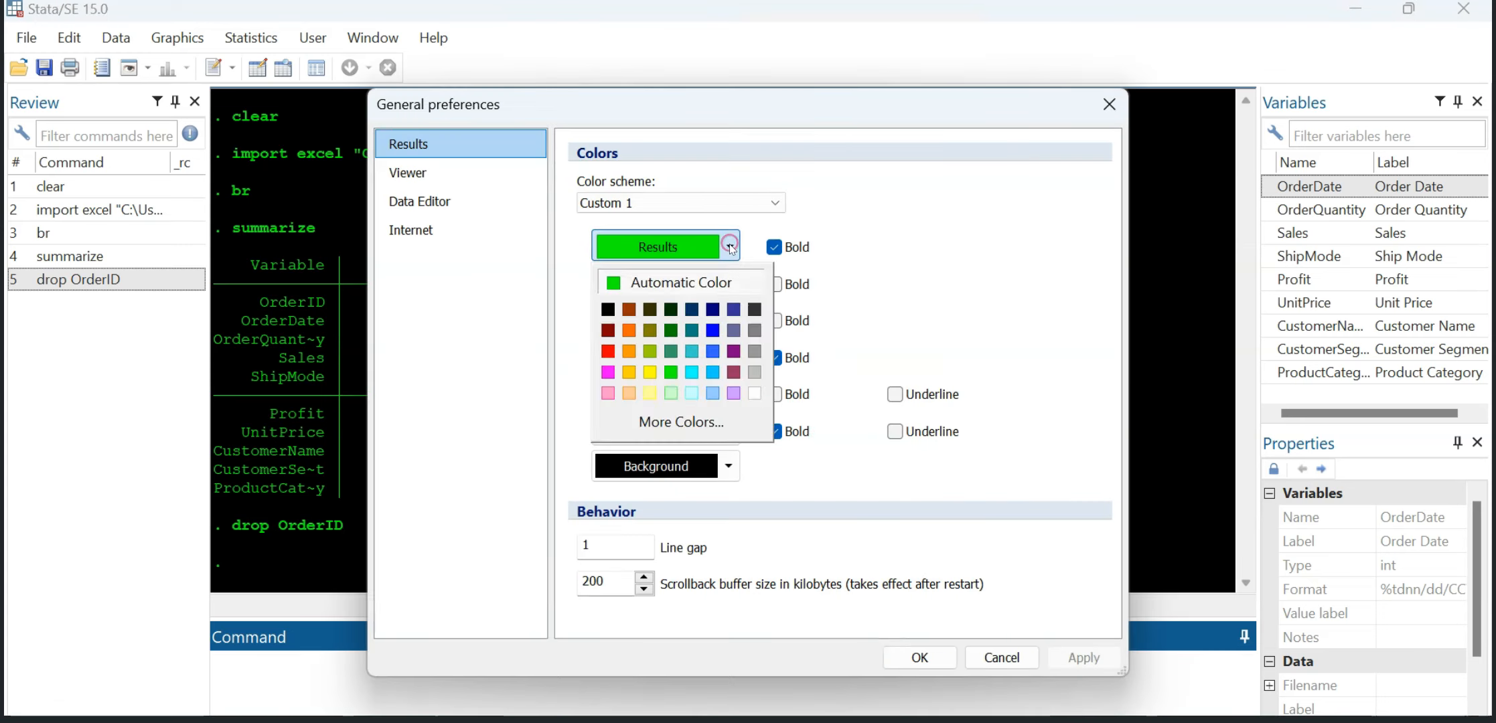
left_click(755, 395)
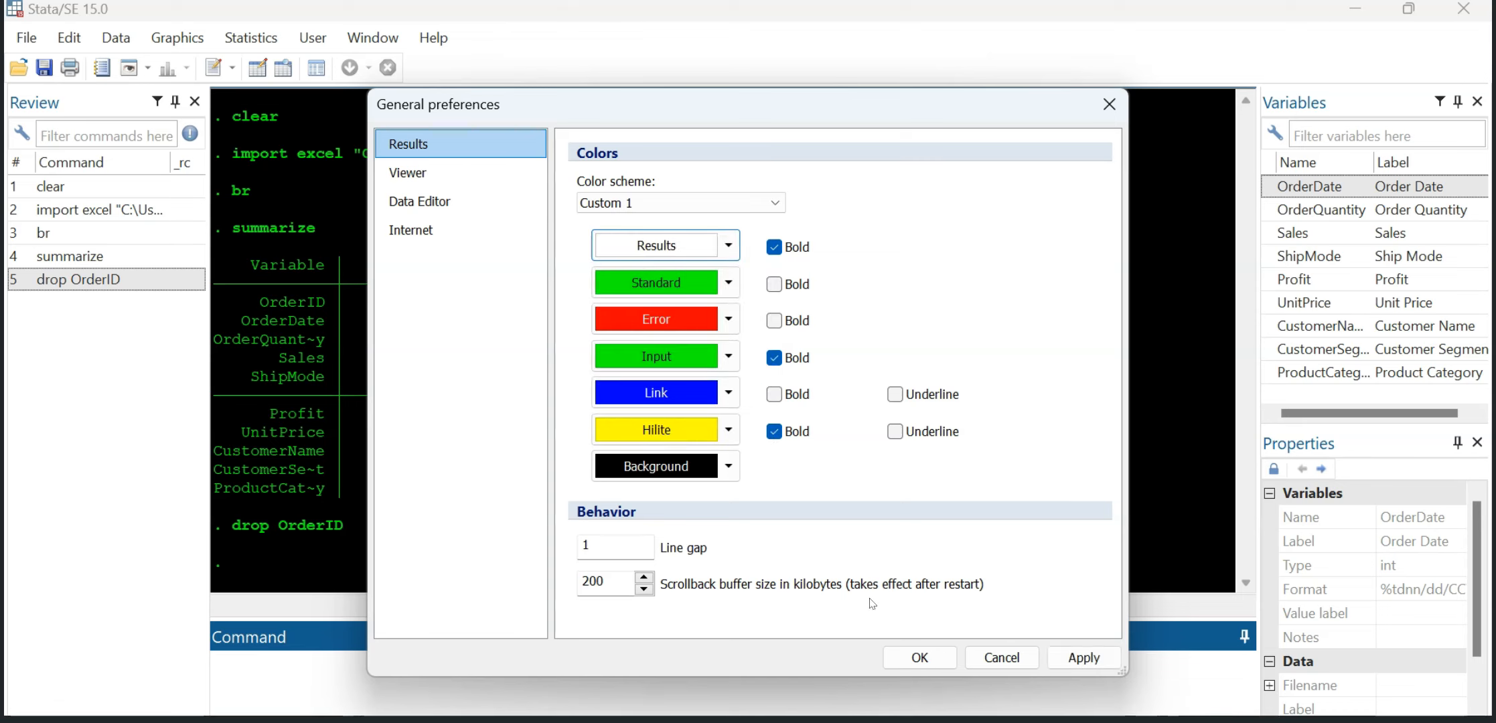
left_click(1069, 659)
left_click(920, 658)
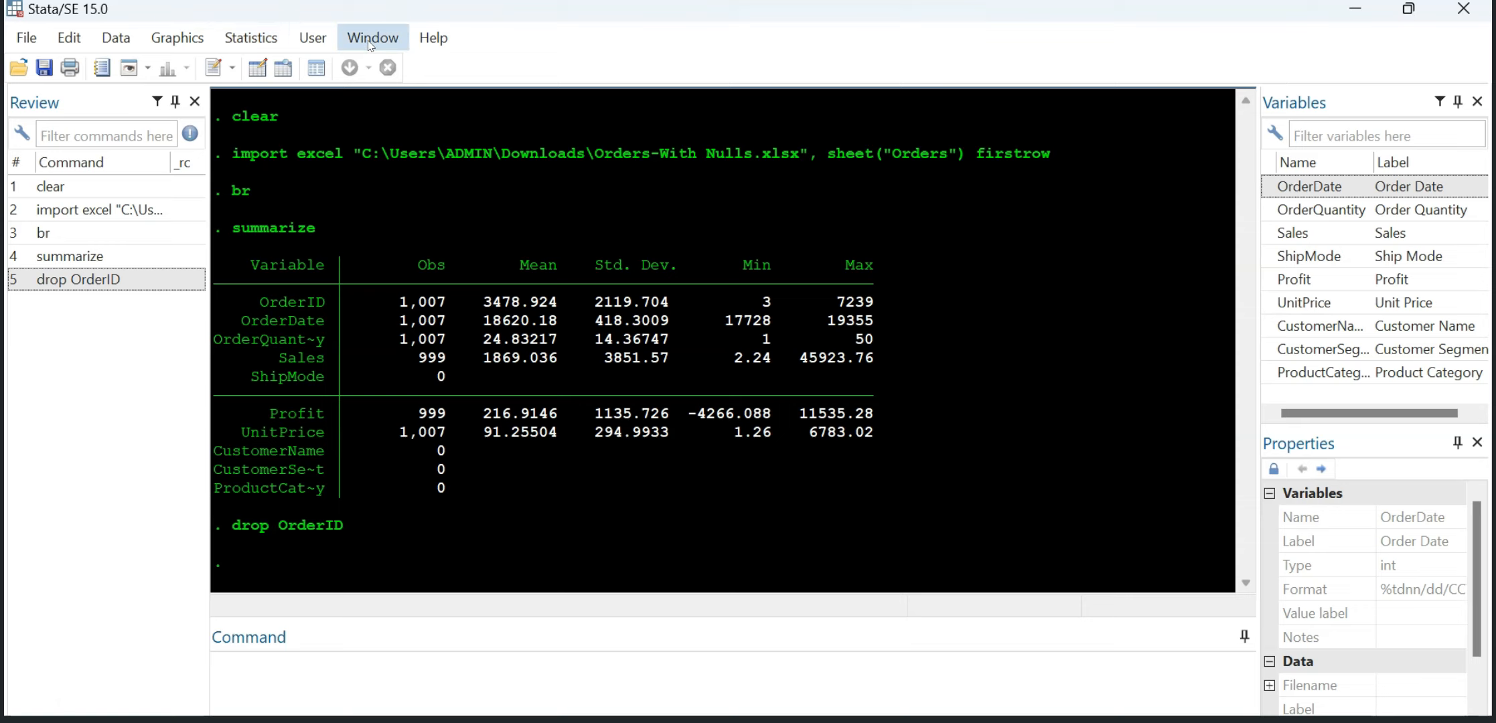
Step: Produce standard-display summary statistics for OrderQuantity, Sales, Profit and UnitPrice
left_click(229, 39)
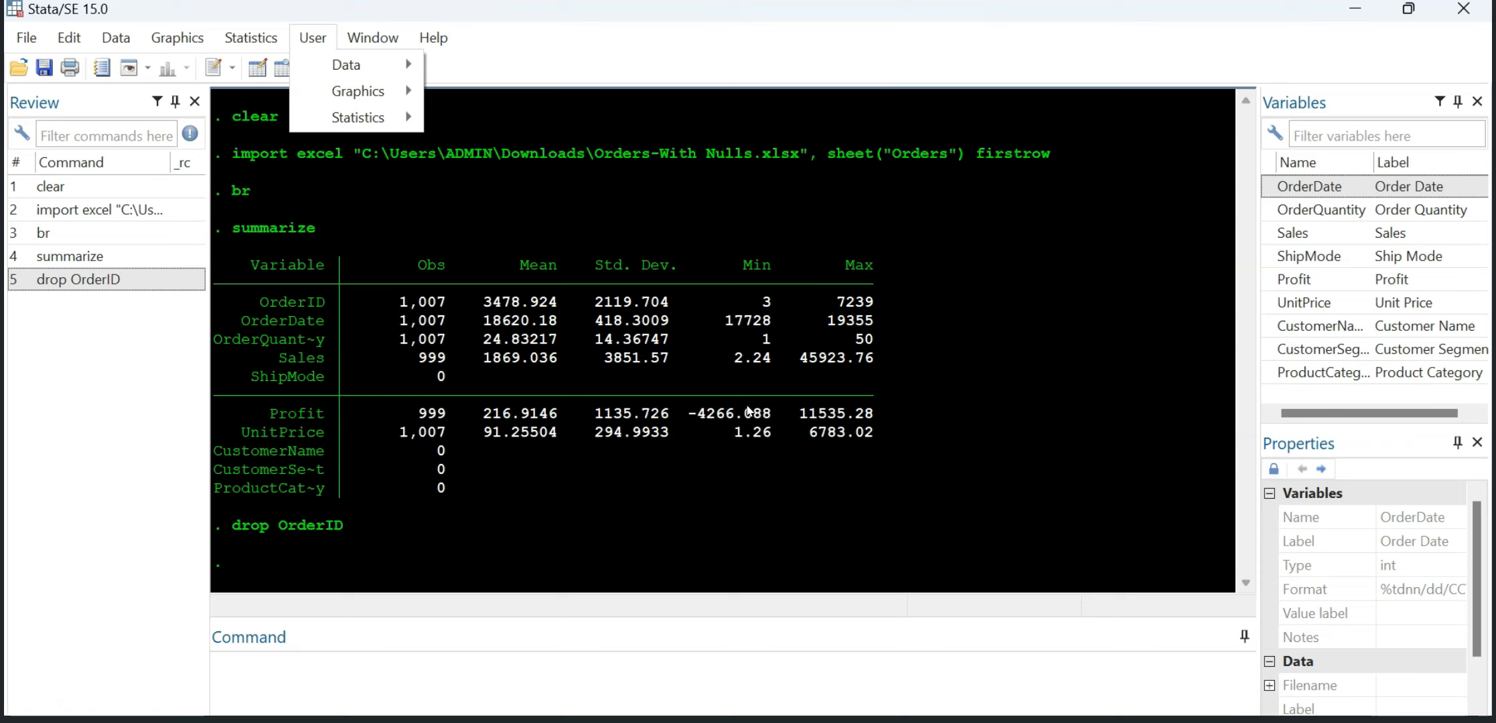
mouse_move(340, 47)
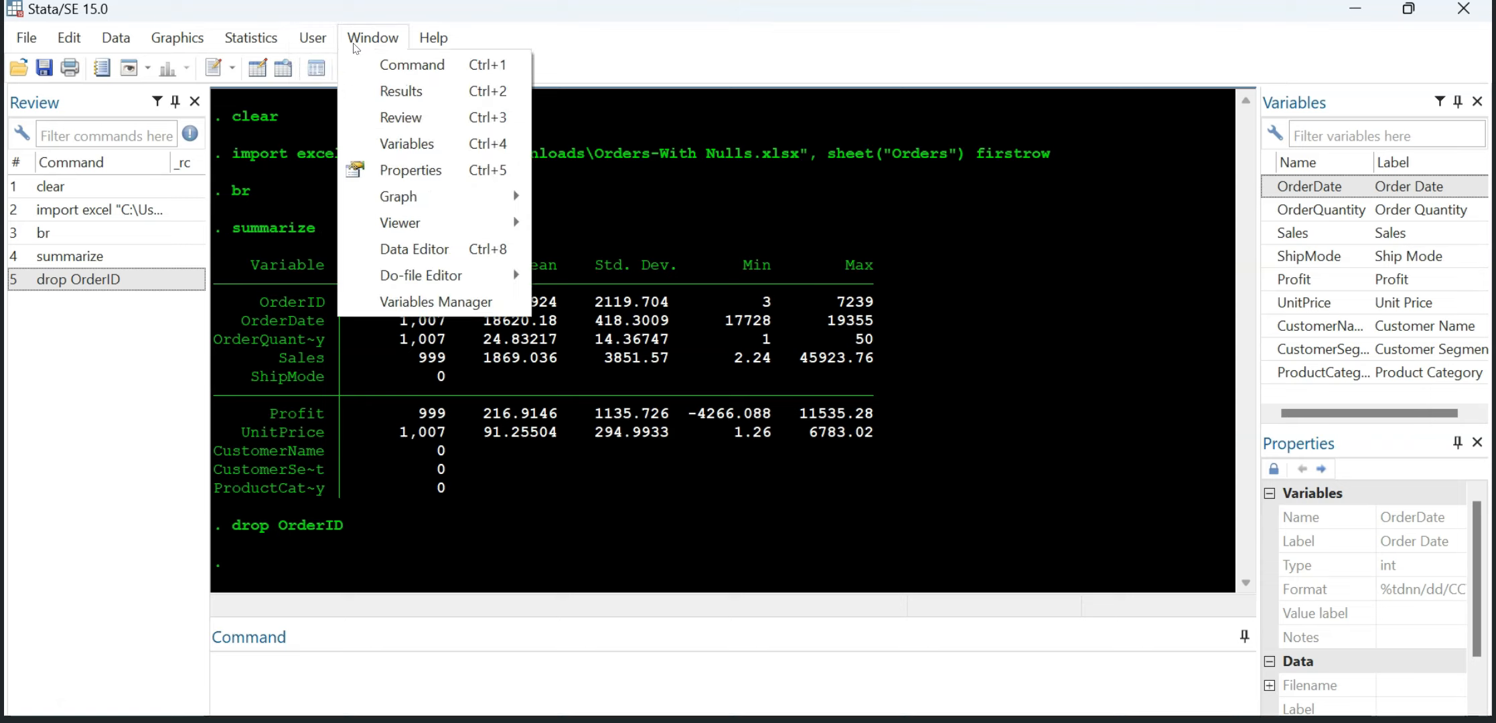
mouse_move(262, 44)
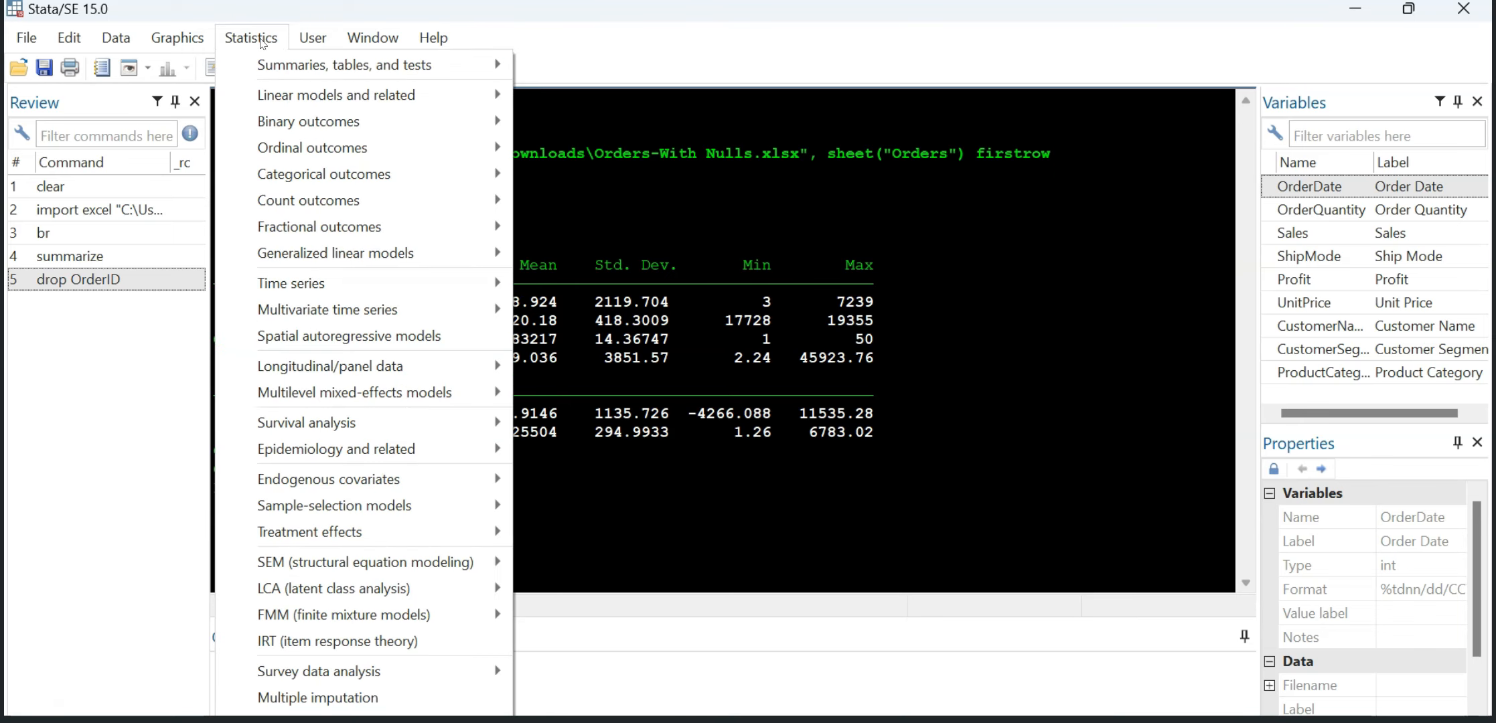
mouse_move(379, 69)
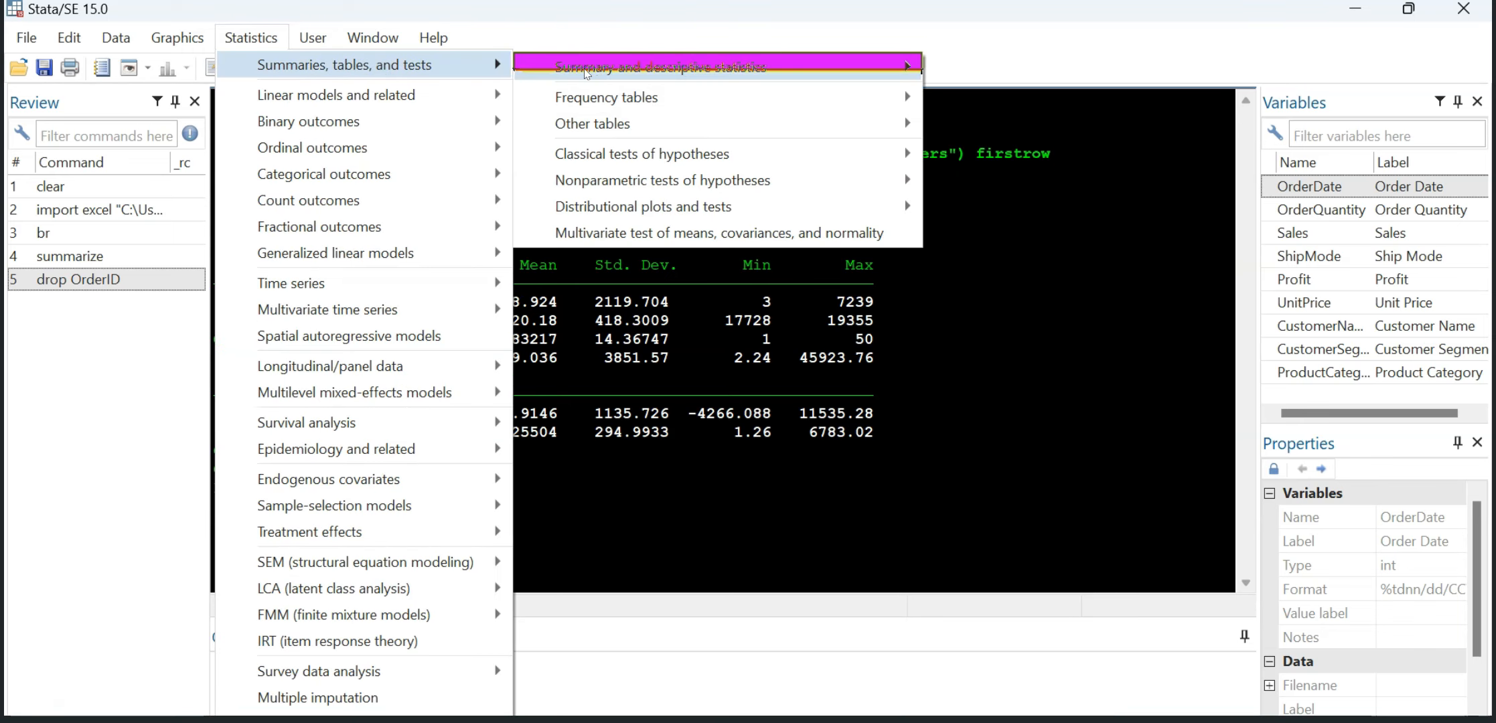
mouse_move(629, 73)
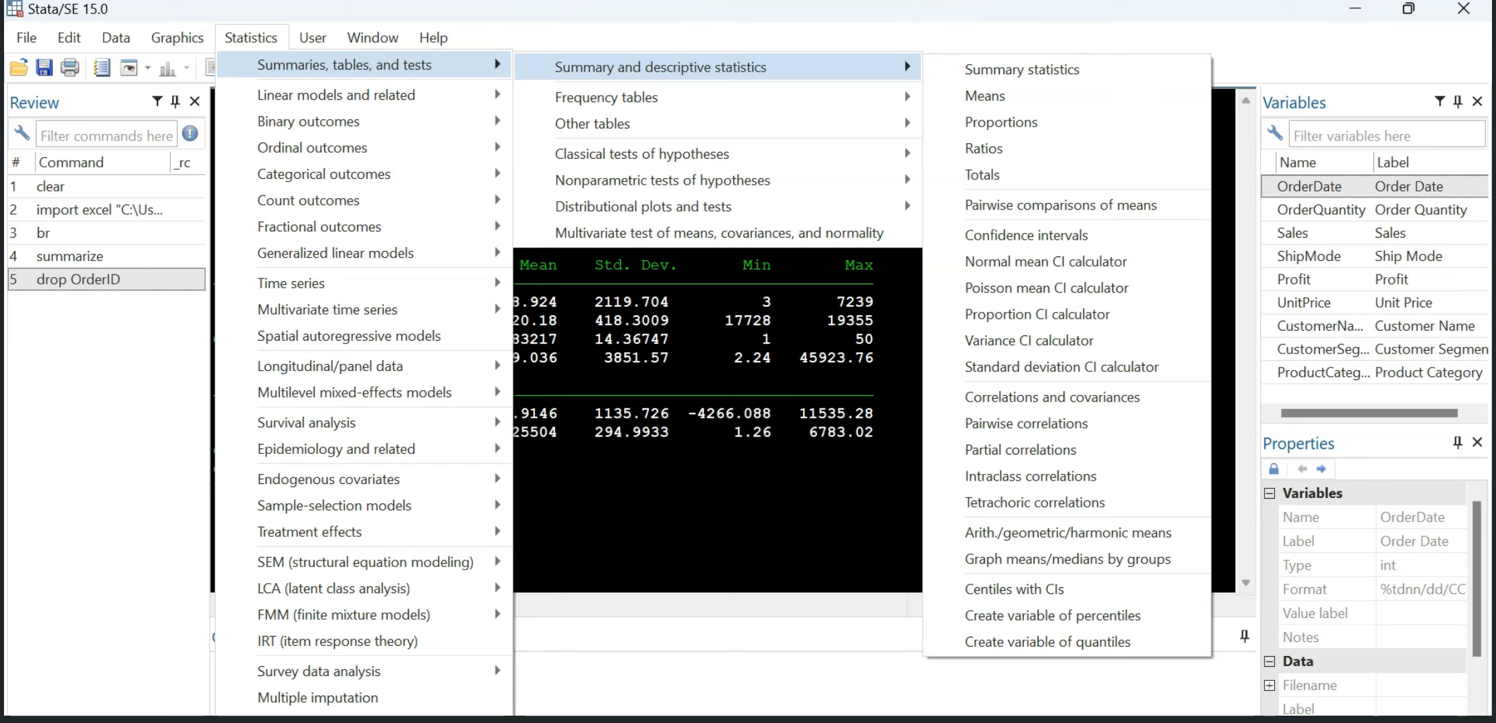
left_click(1025, 72)
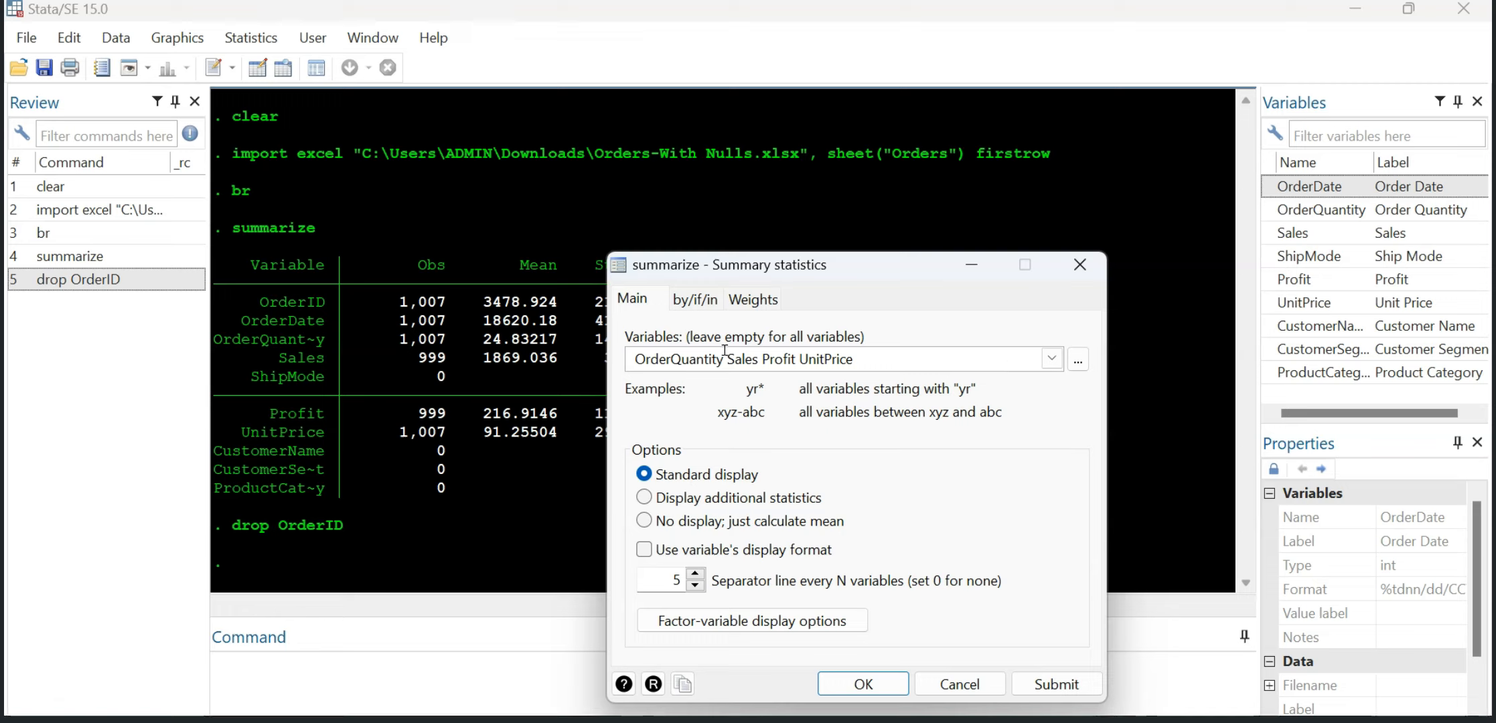
left_click(863, 684)
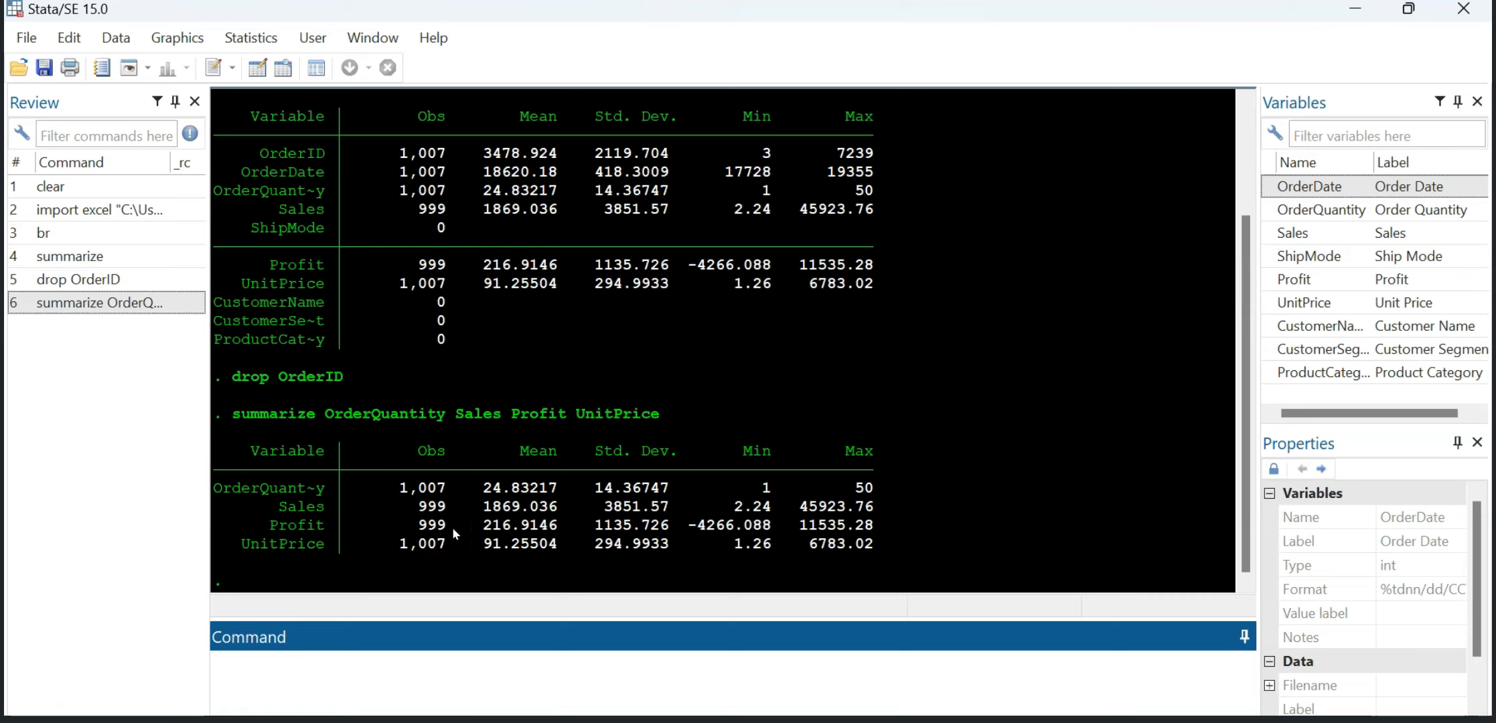
left_click_drag(880, 544, 228, 415)
left_click(748, 392)
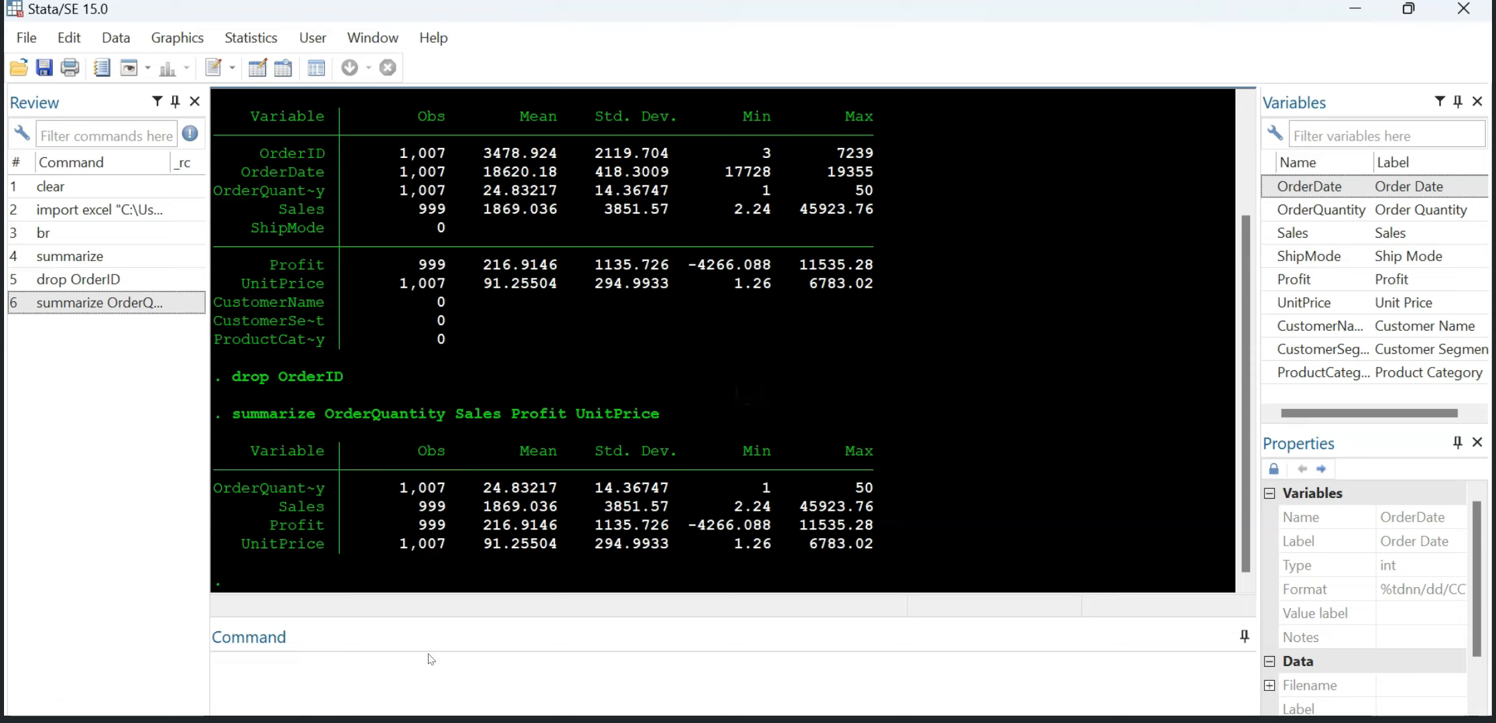
left_click(321, 674)
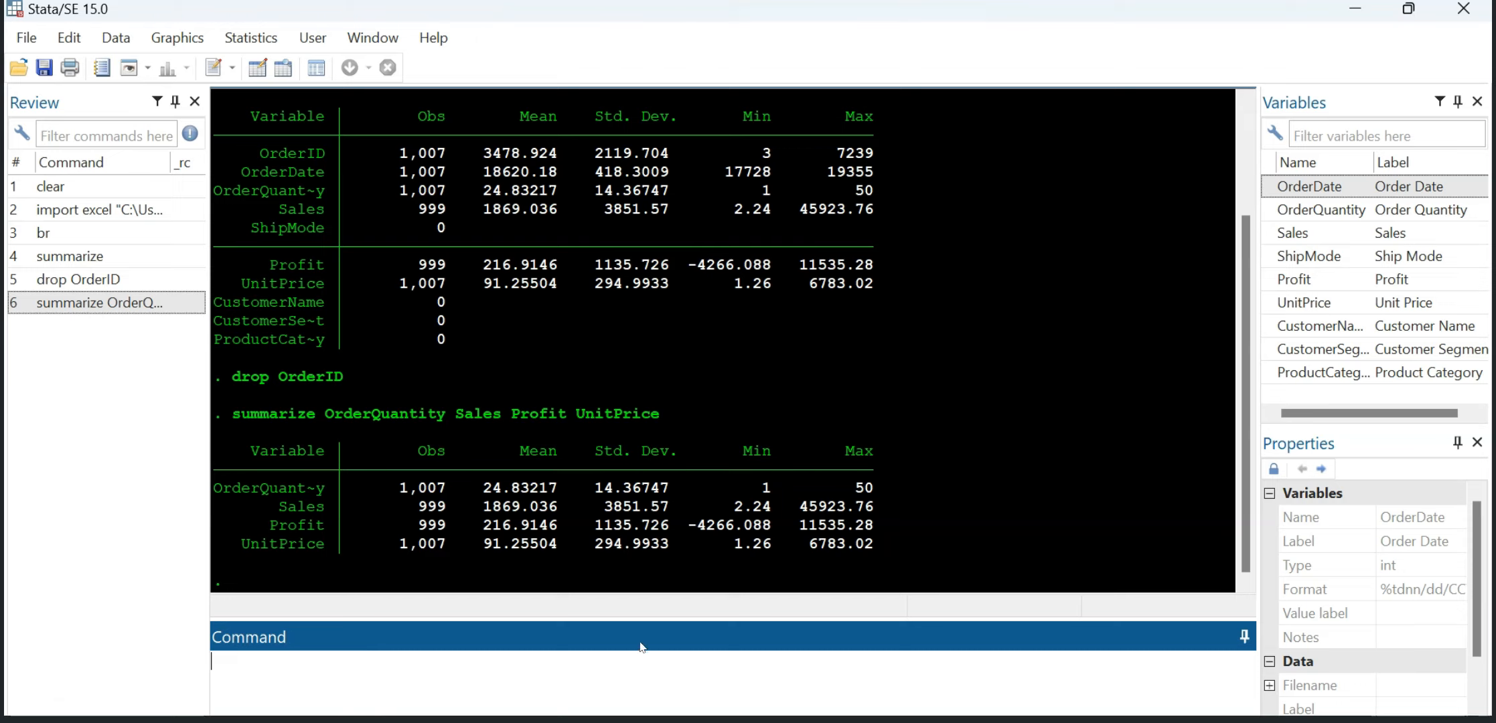
left_click(248, 42)
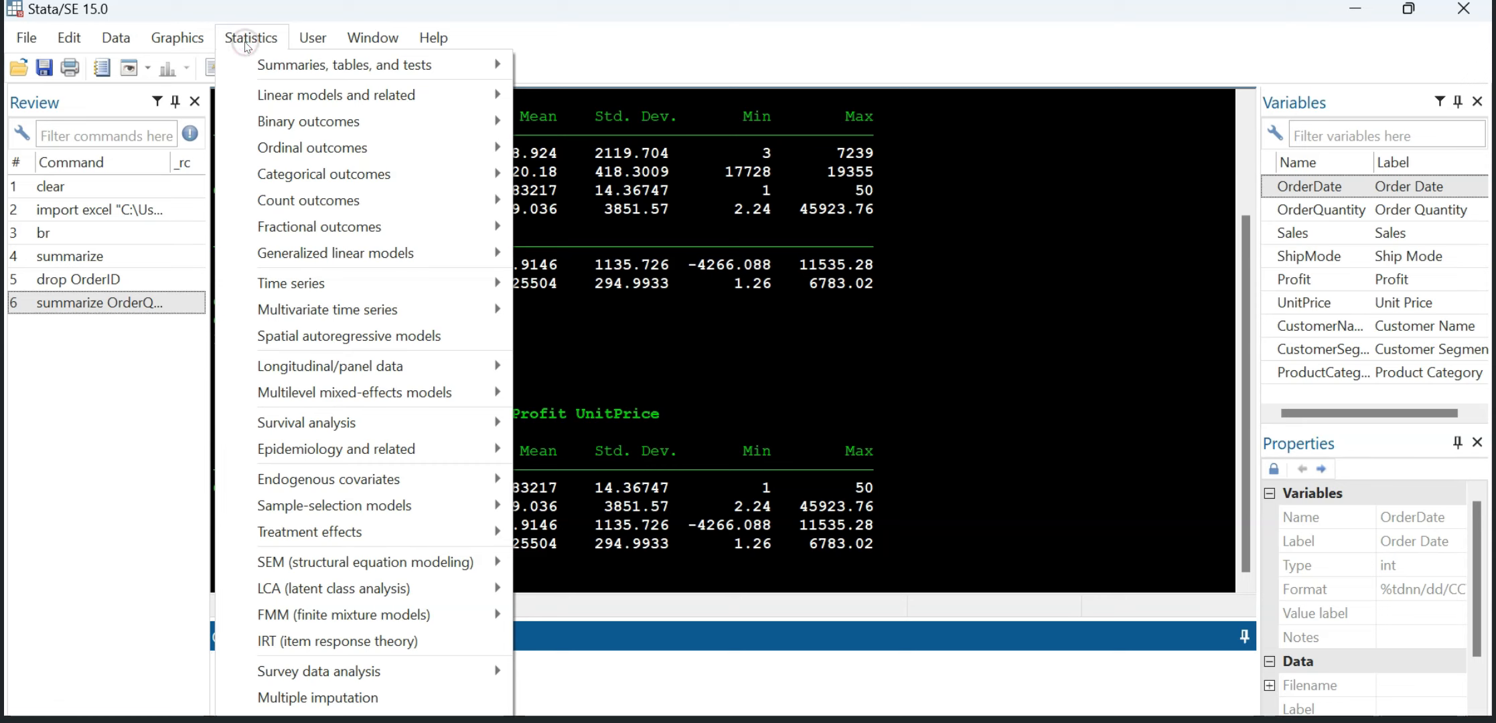
mouse_move(289, 95)
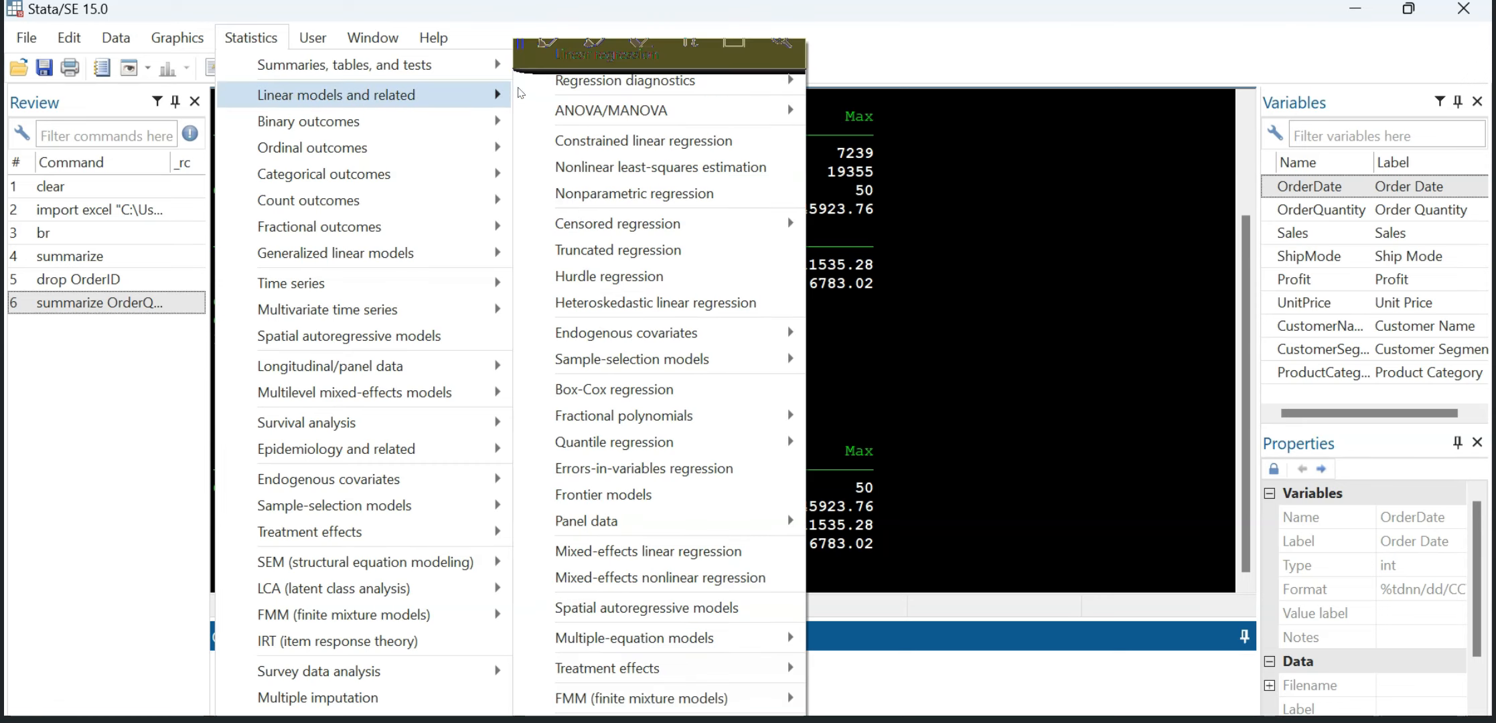
left_click(577, 56)
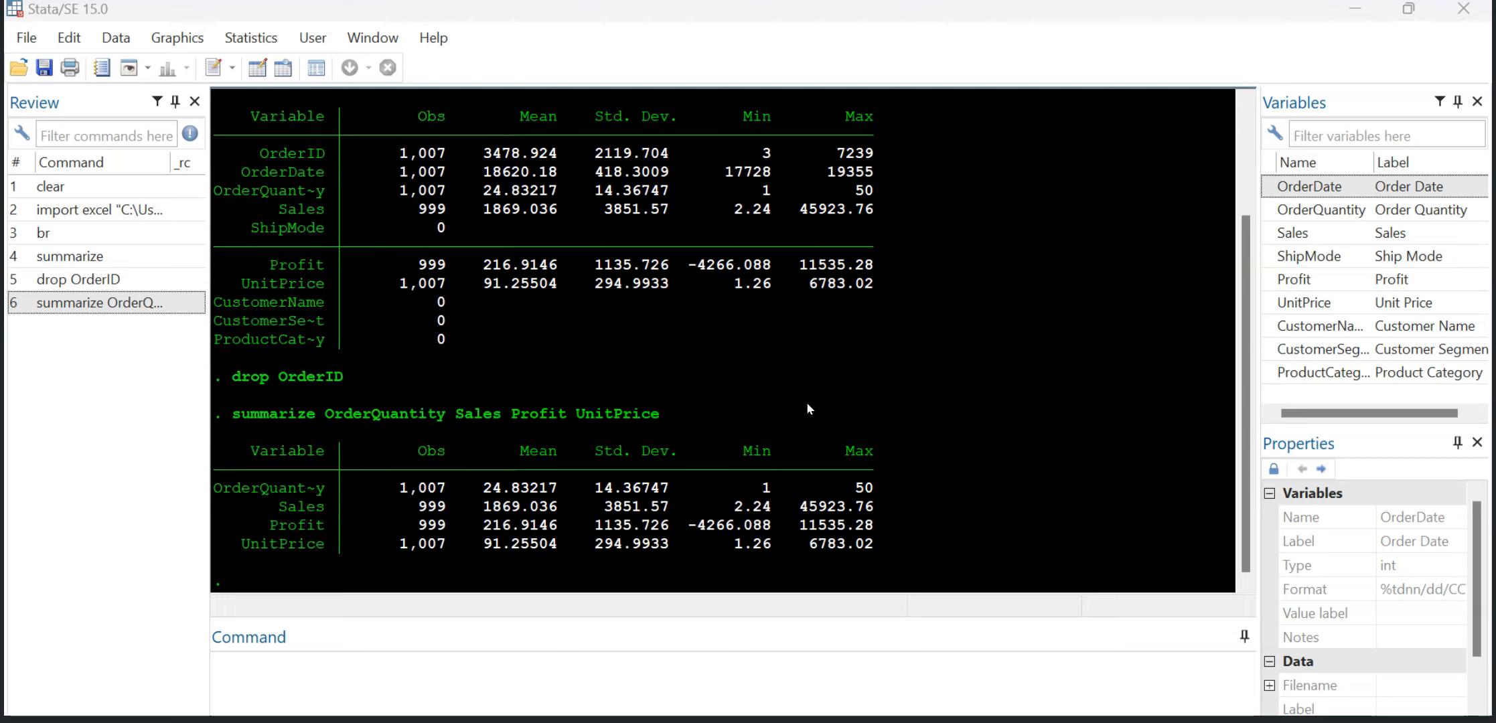
mouse_move(882, 721)
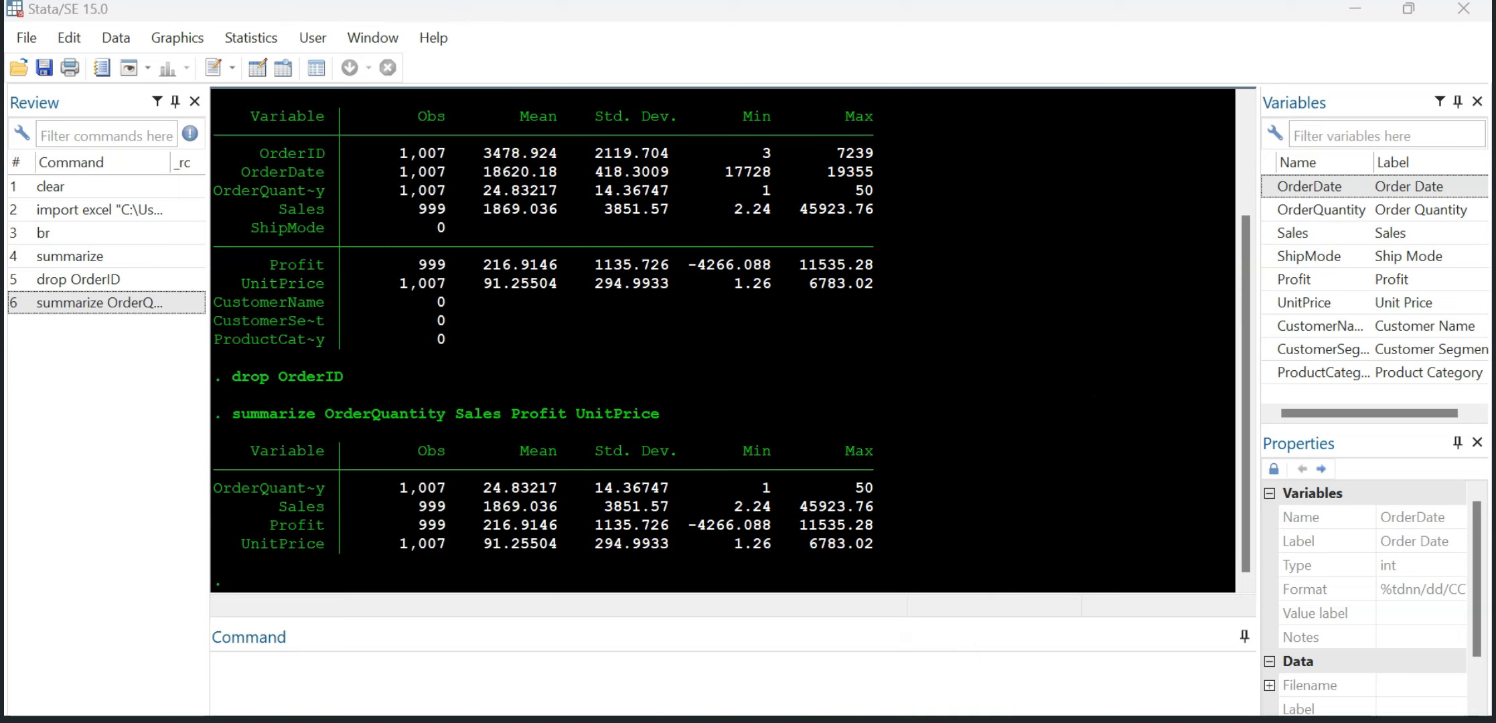
mouse_move(729, 721)
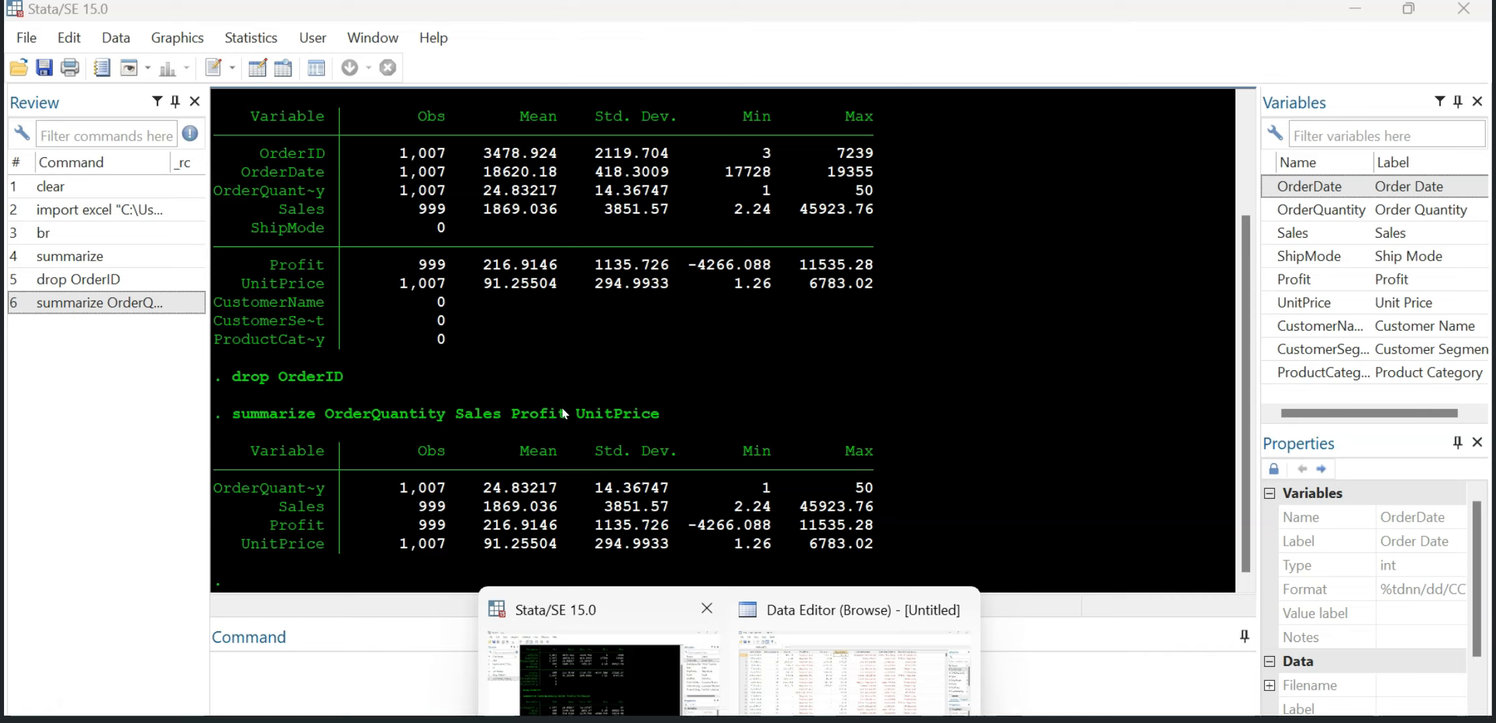
Step: Start a linear regression with Profit as the dependent variable
left_click(241, 39)
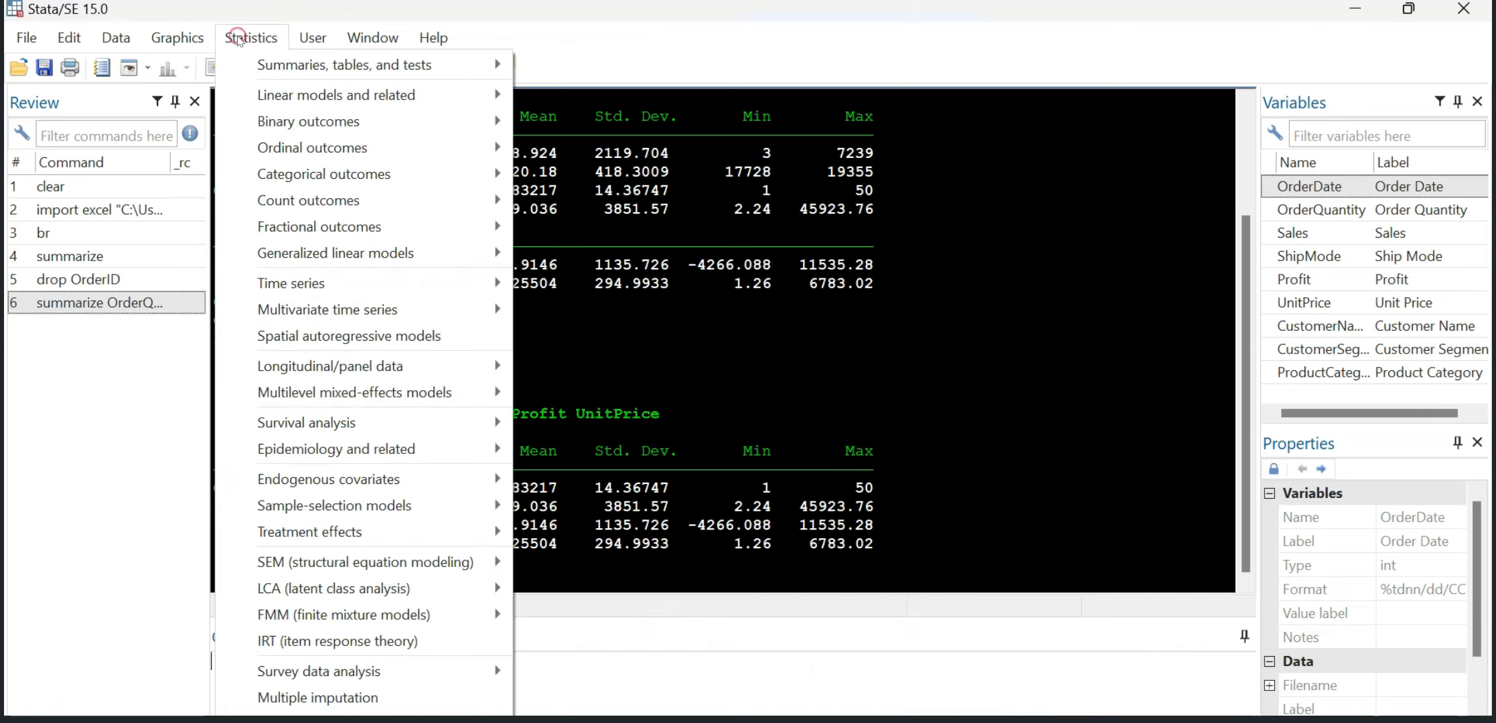
mouse_move(372, 98)
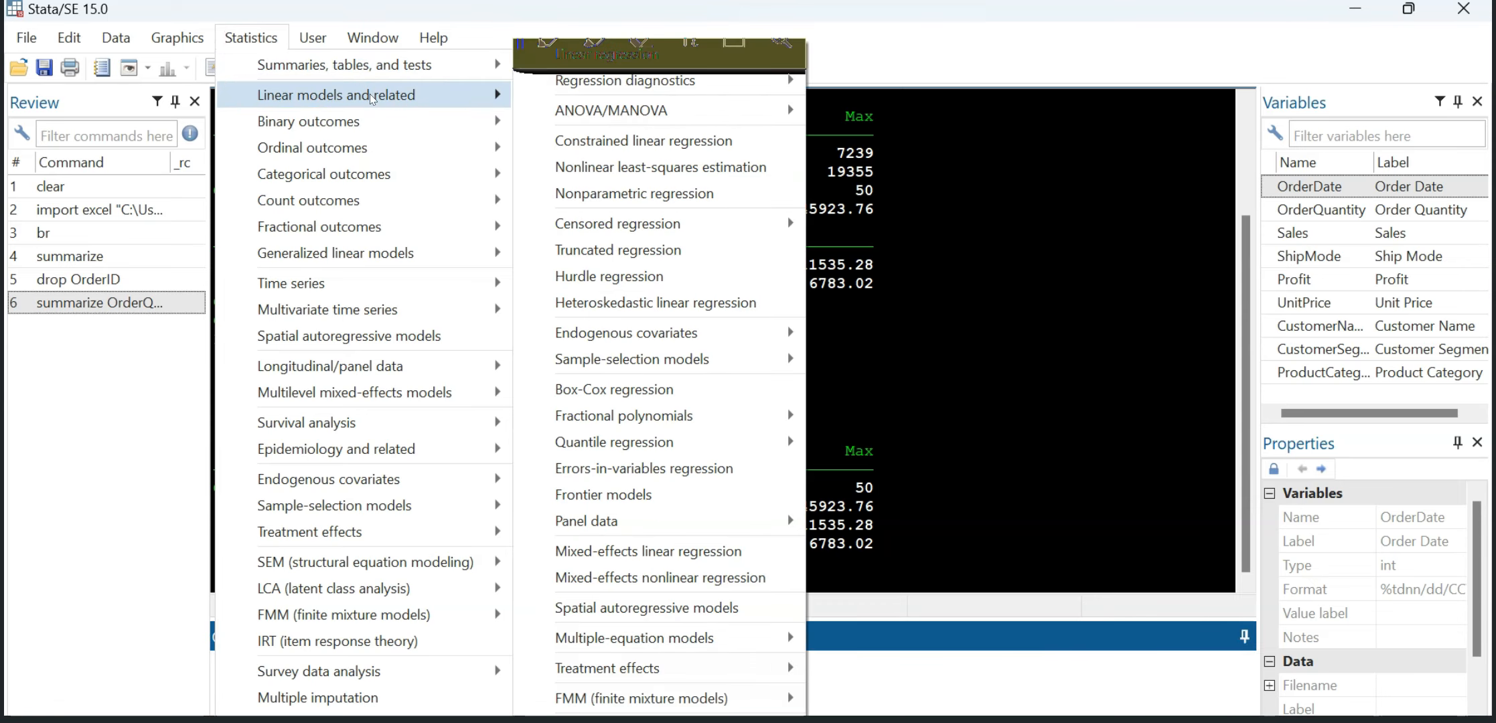
left_click(661, 58)
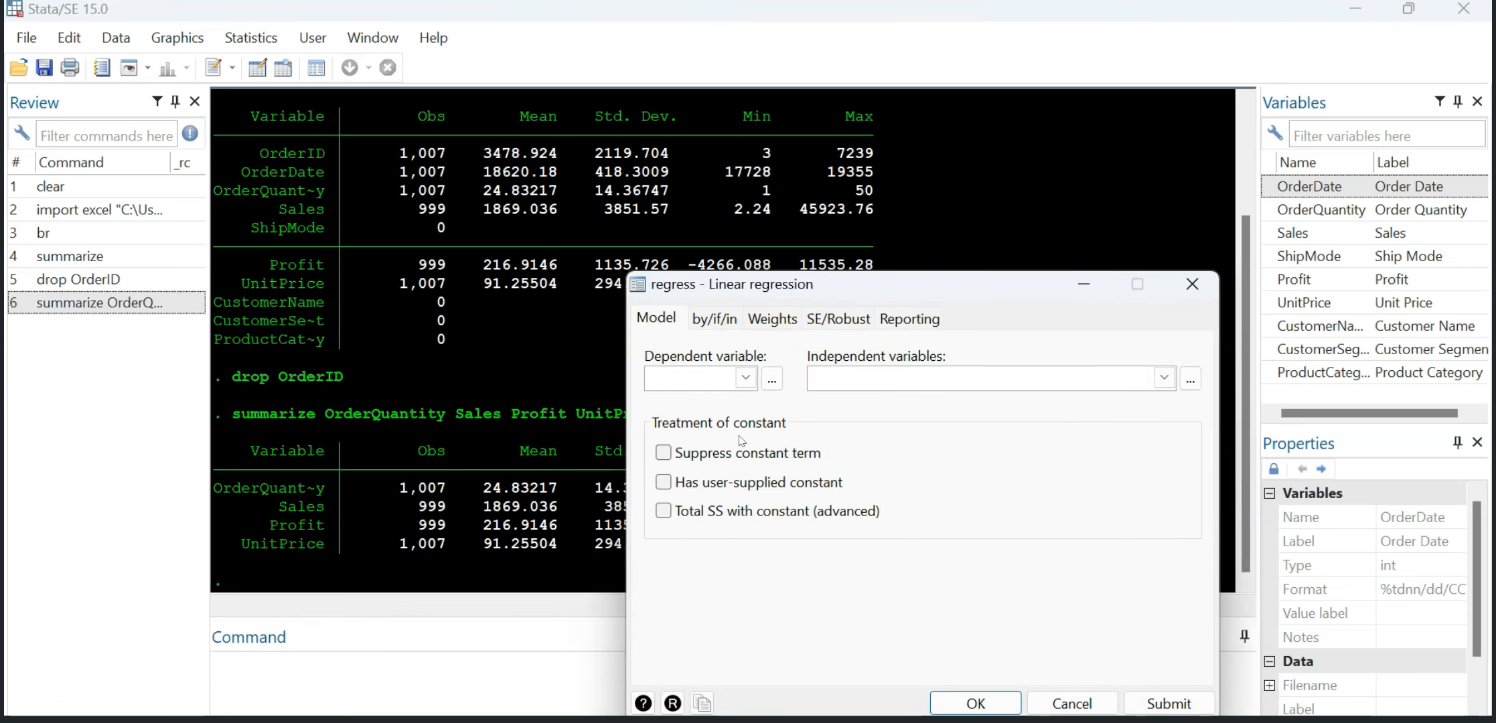
left_click(746, 379)
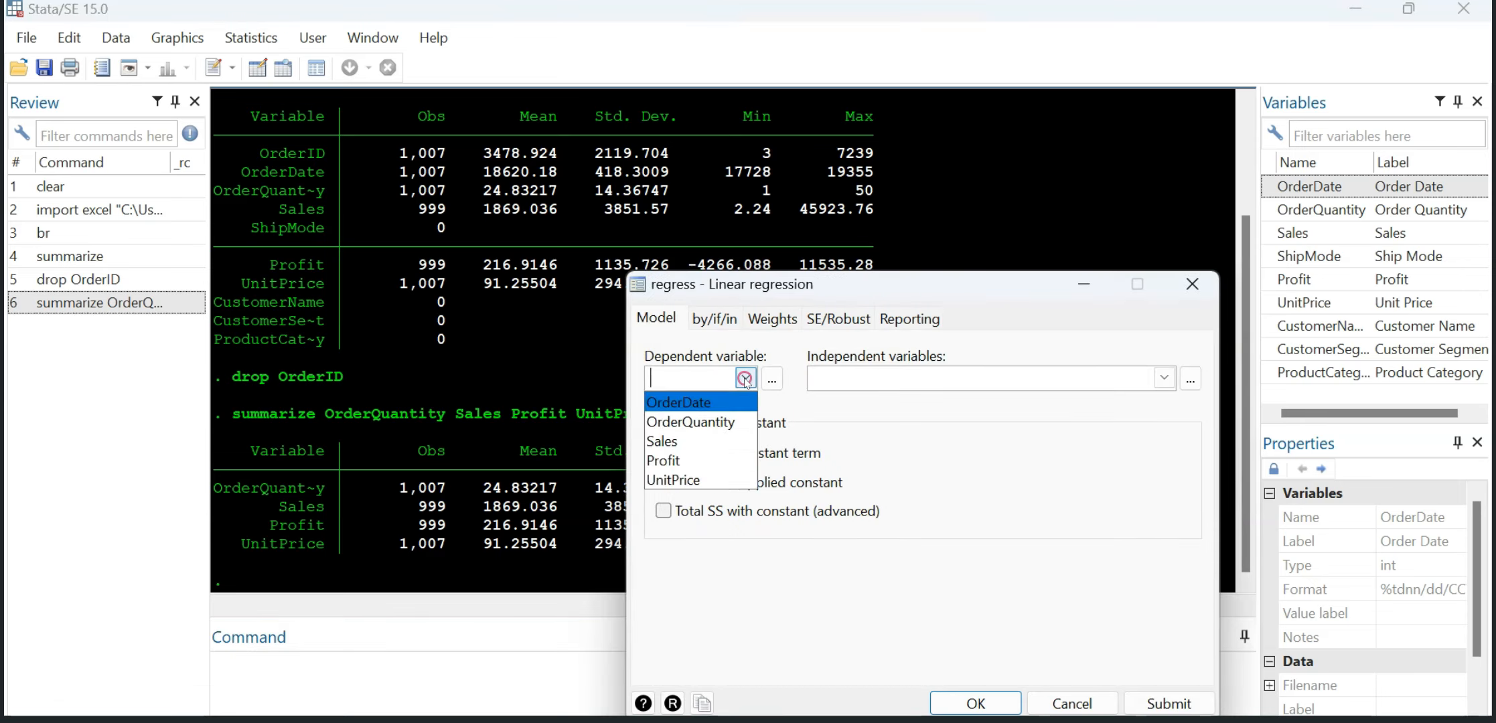
left_click(686, 459)
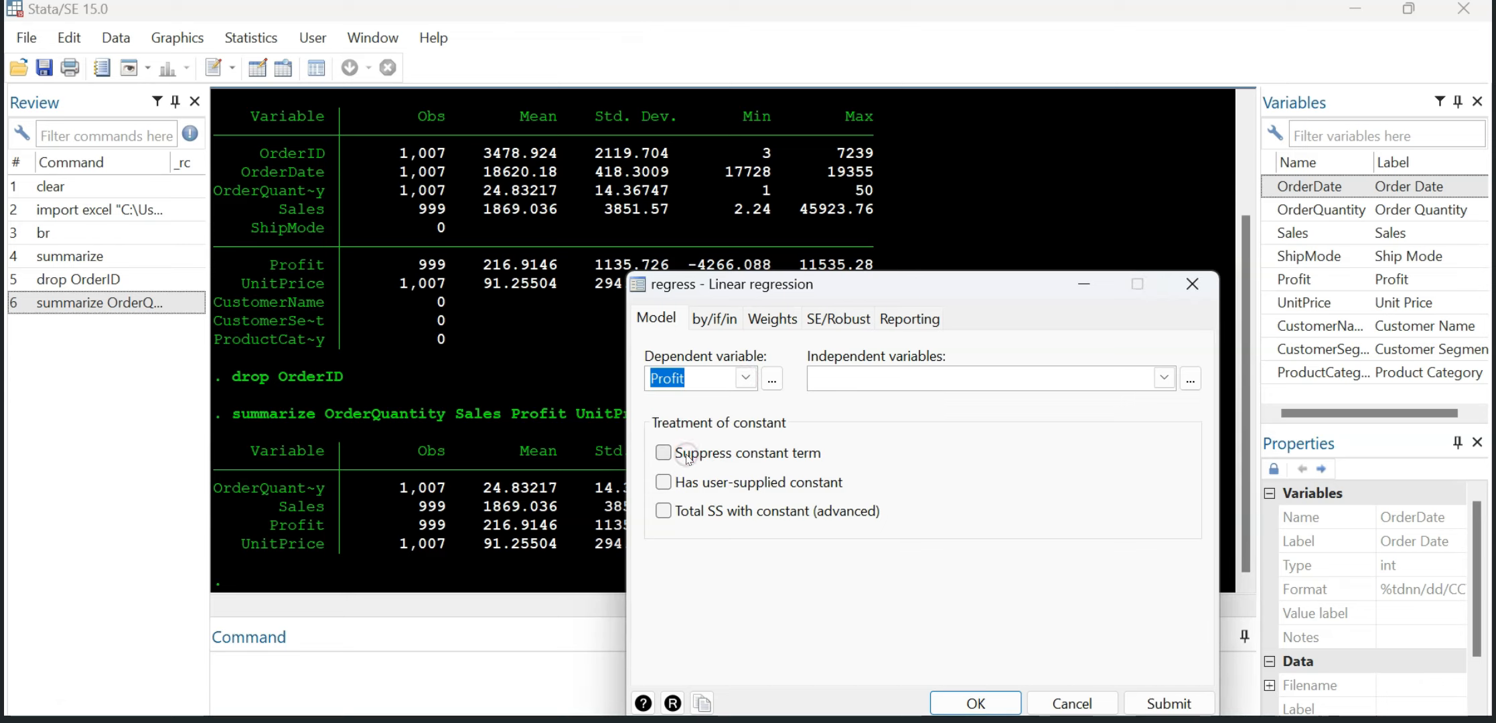
Step: Add OrderQuantity, Sales and UnitPrice as the independent variables of the regression
left_click(866, 385)
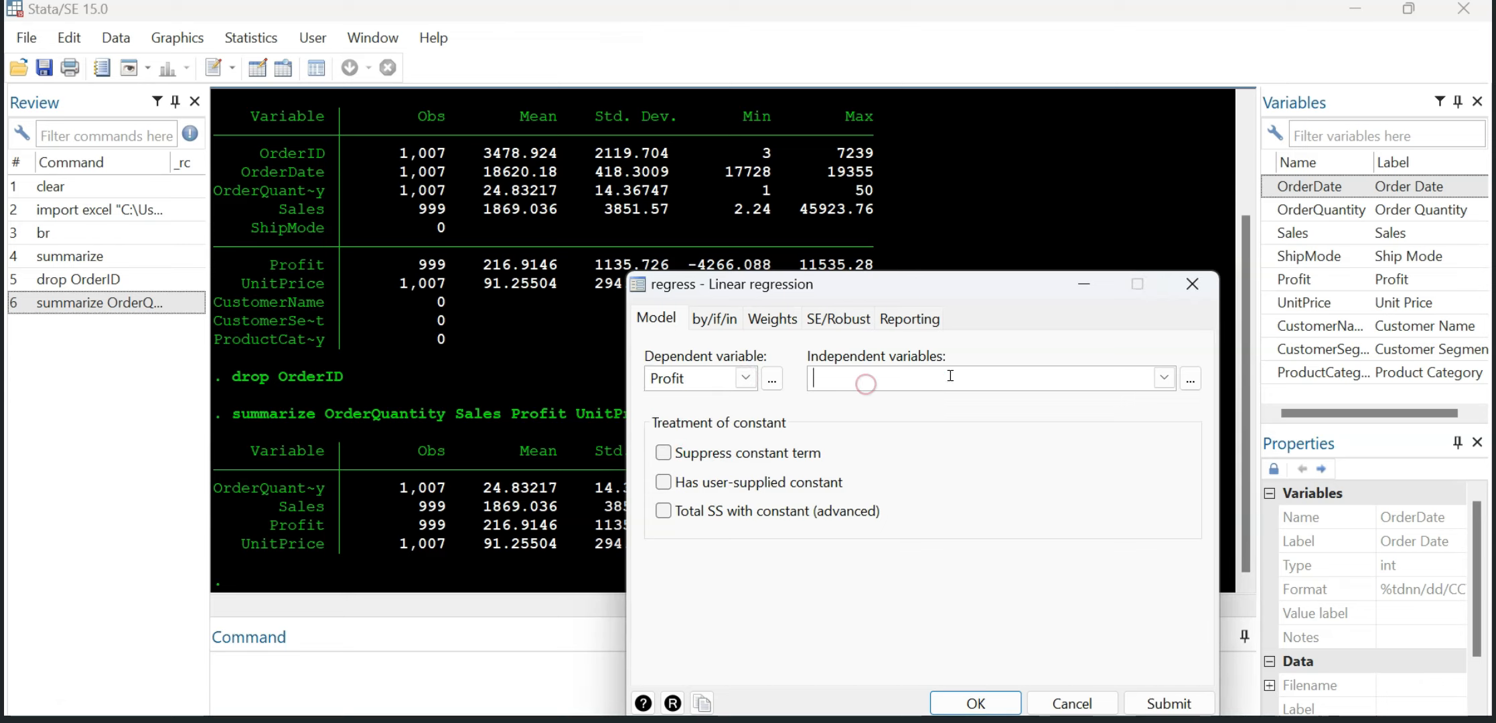
left_click(1164, 377)
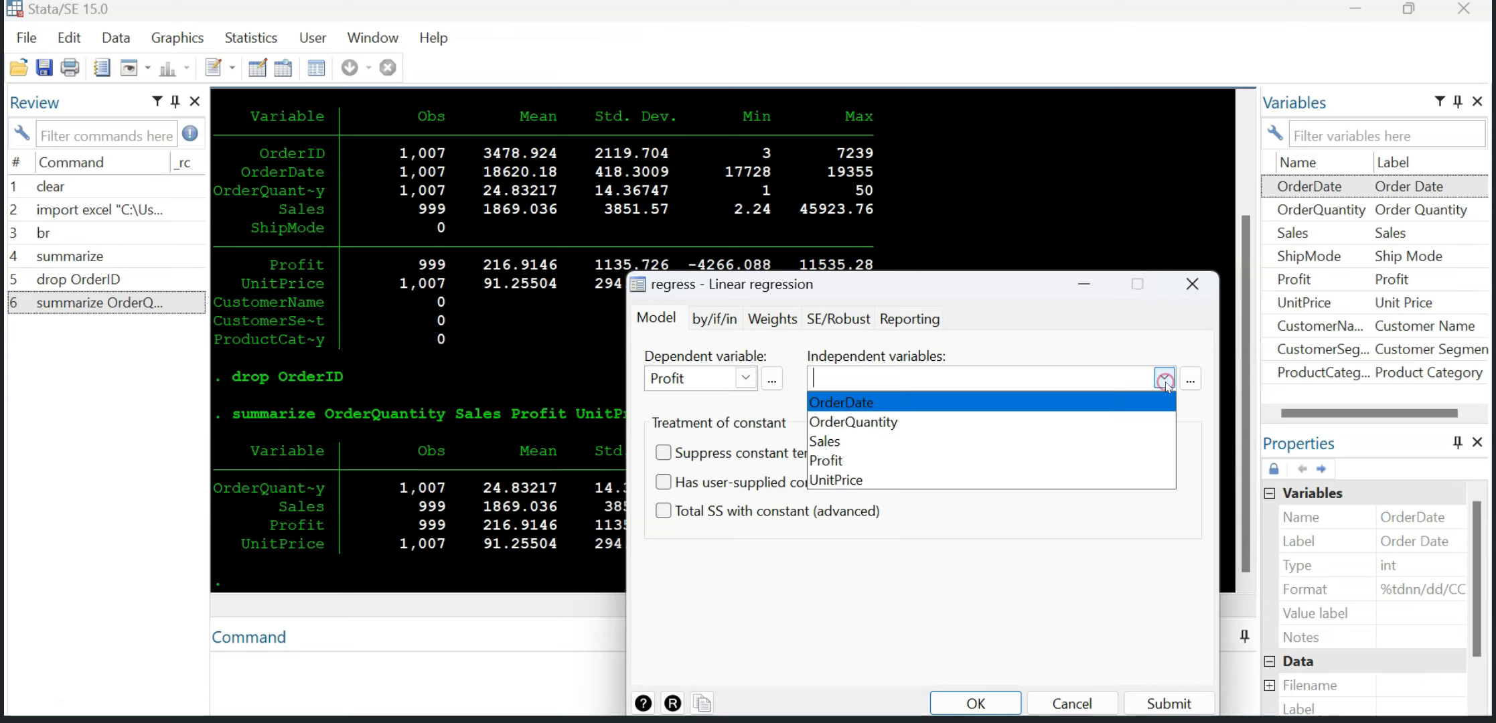
left_click(878, 427)
left_click(830, 442)
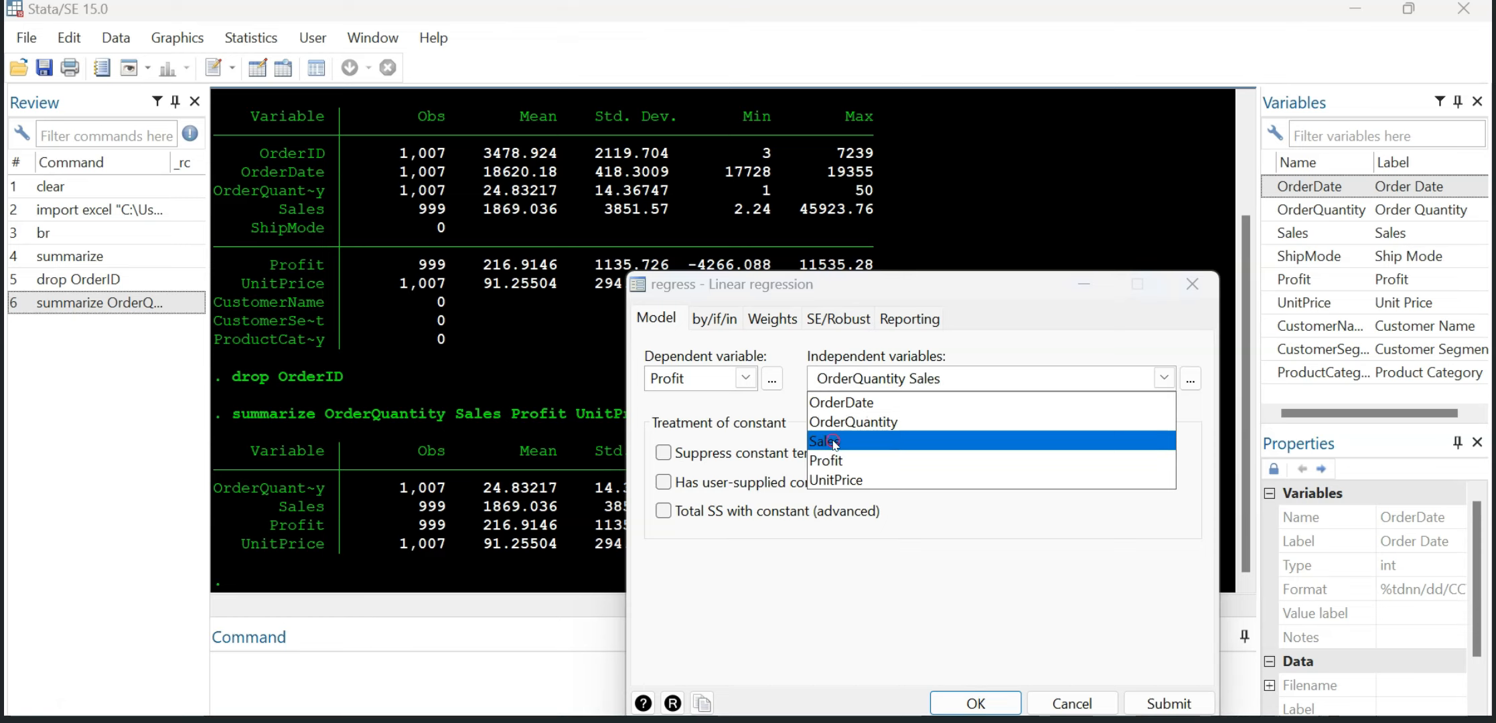
left_click(855, 478)
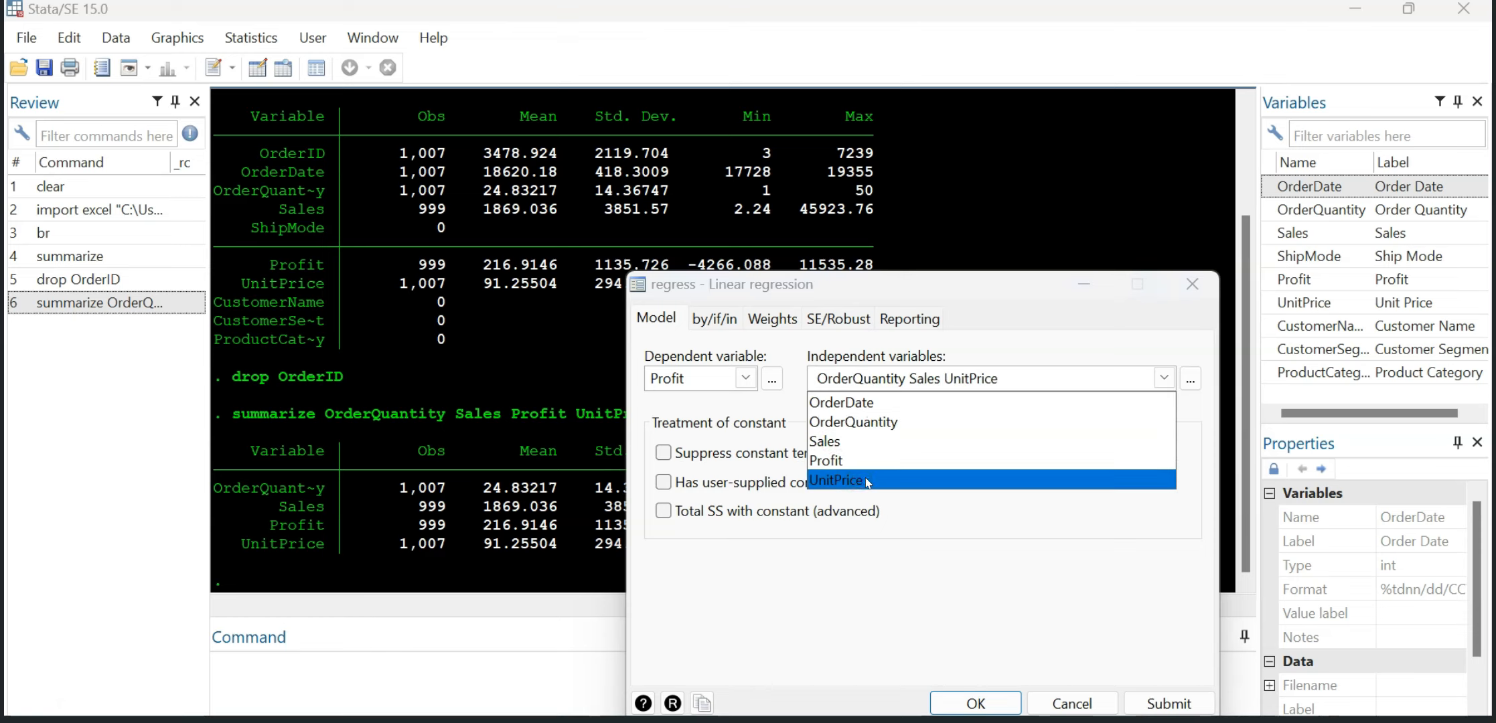
left_click(941, 604)
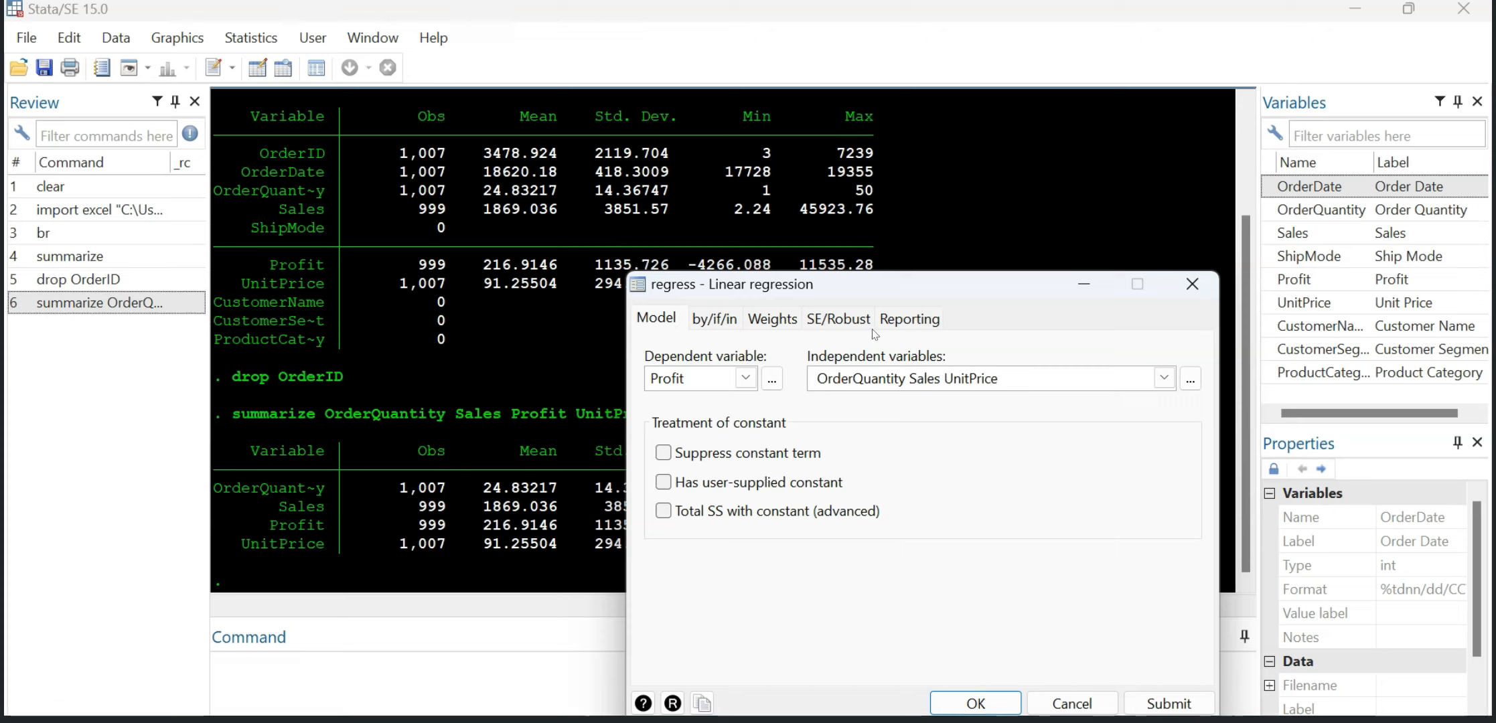
Step: Set the reporting confidence level to 99 and run the regression
left_click(897, 325)
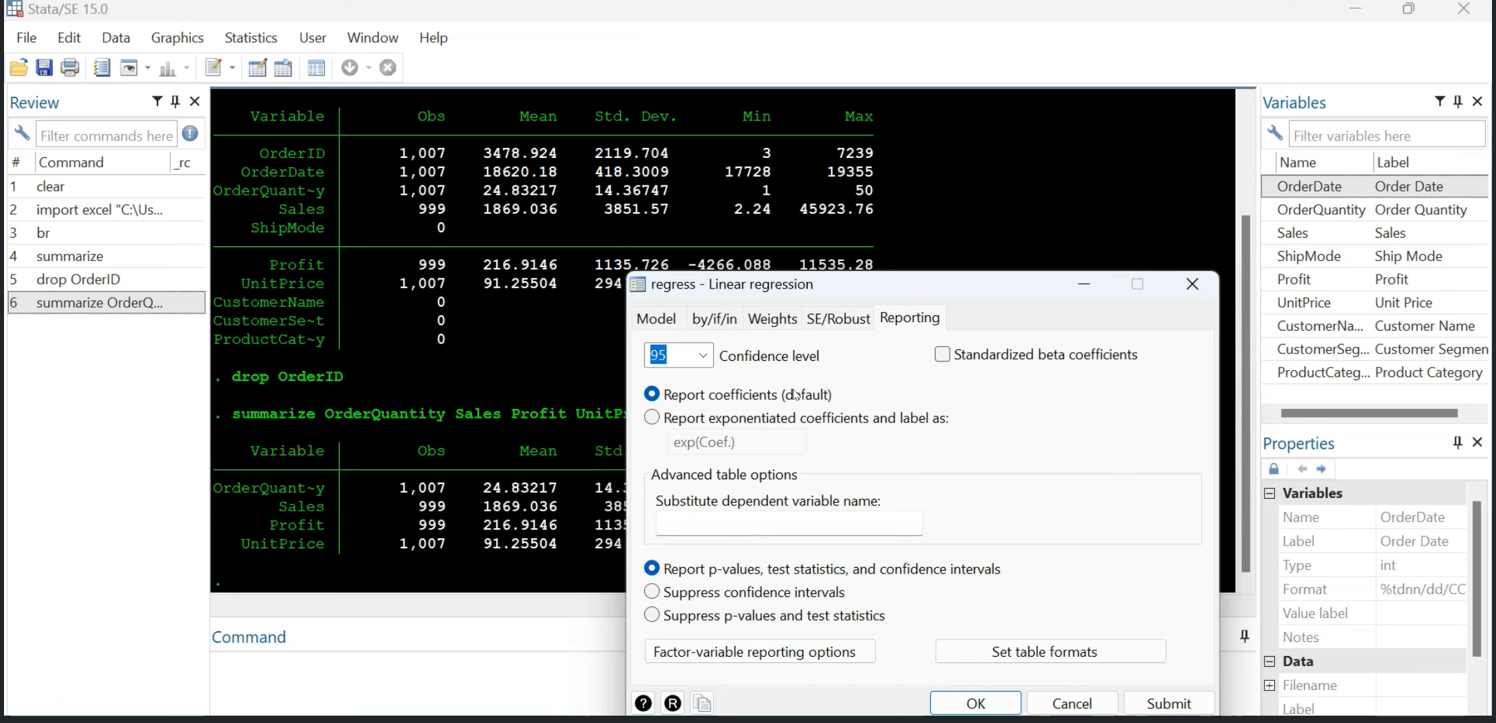
left_click(703, 356)
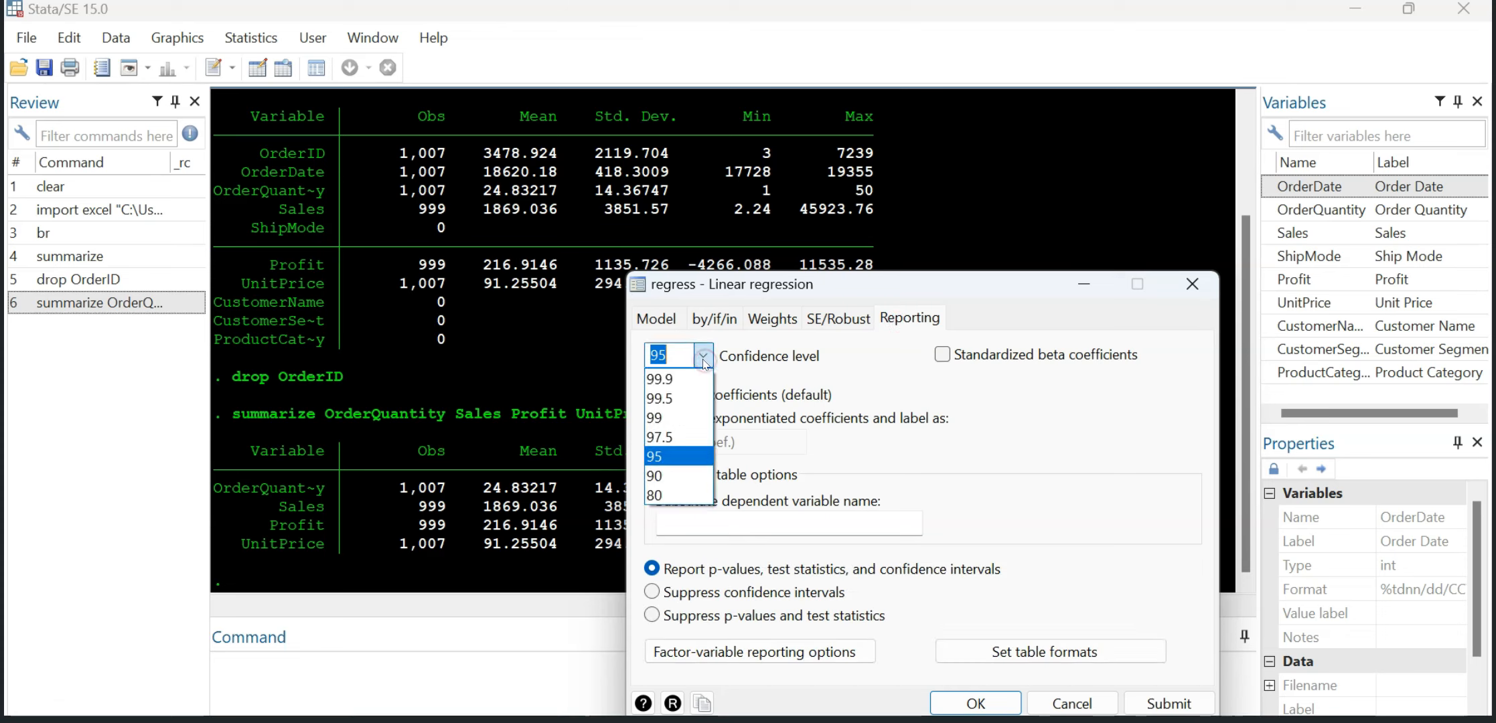
left_click(702, 357)
left_click(703, 357)
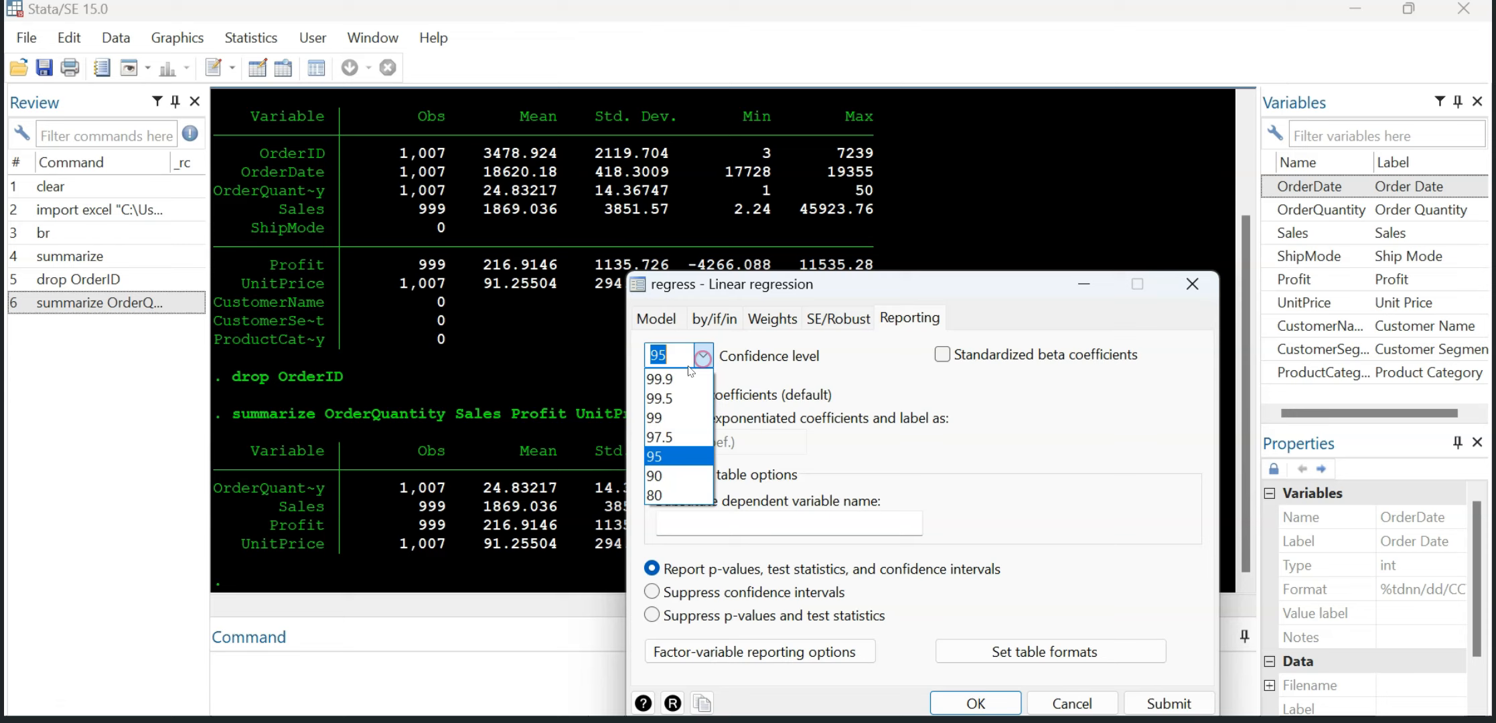
left_click(676, 418)
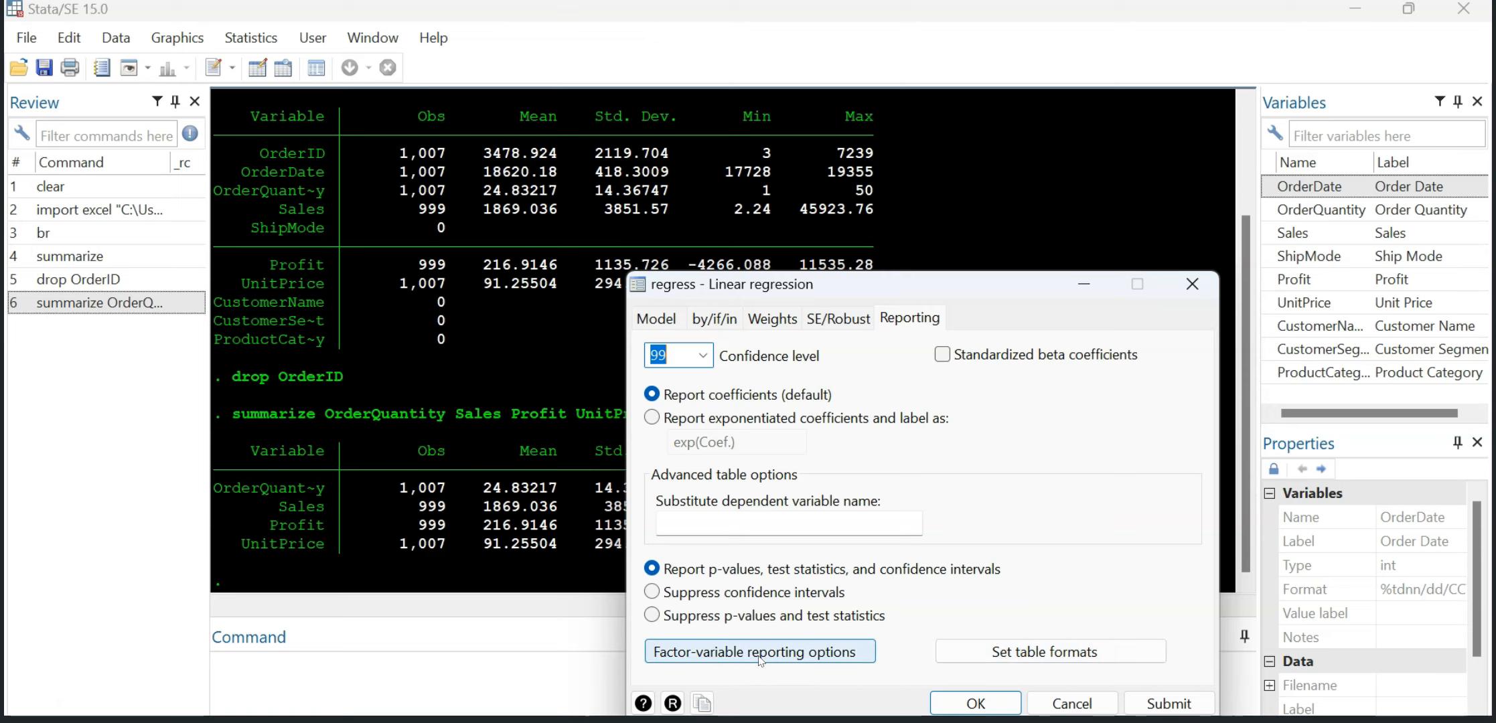
left_click(966, 705)
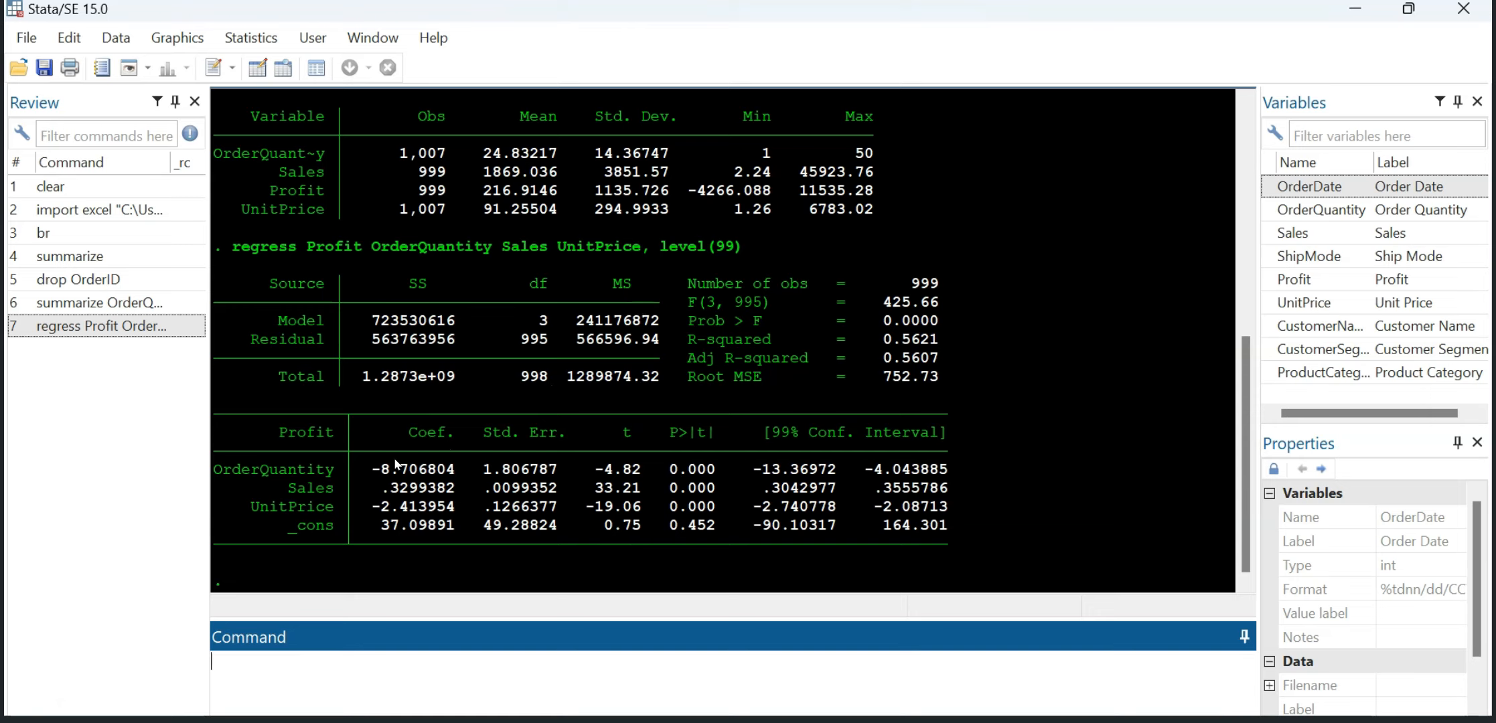
Step: Copy the regression's coefficient table as text into the untitled board in Microsoft Whiteboard and return to Stata
left_click_drag(233, 431, 945, 536)
left_click(1029, 397)
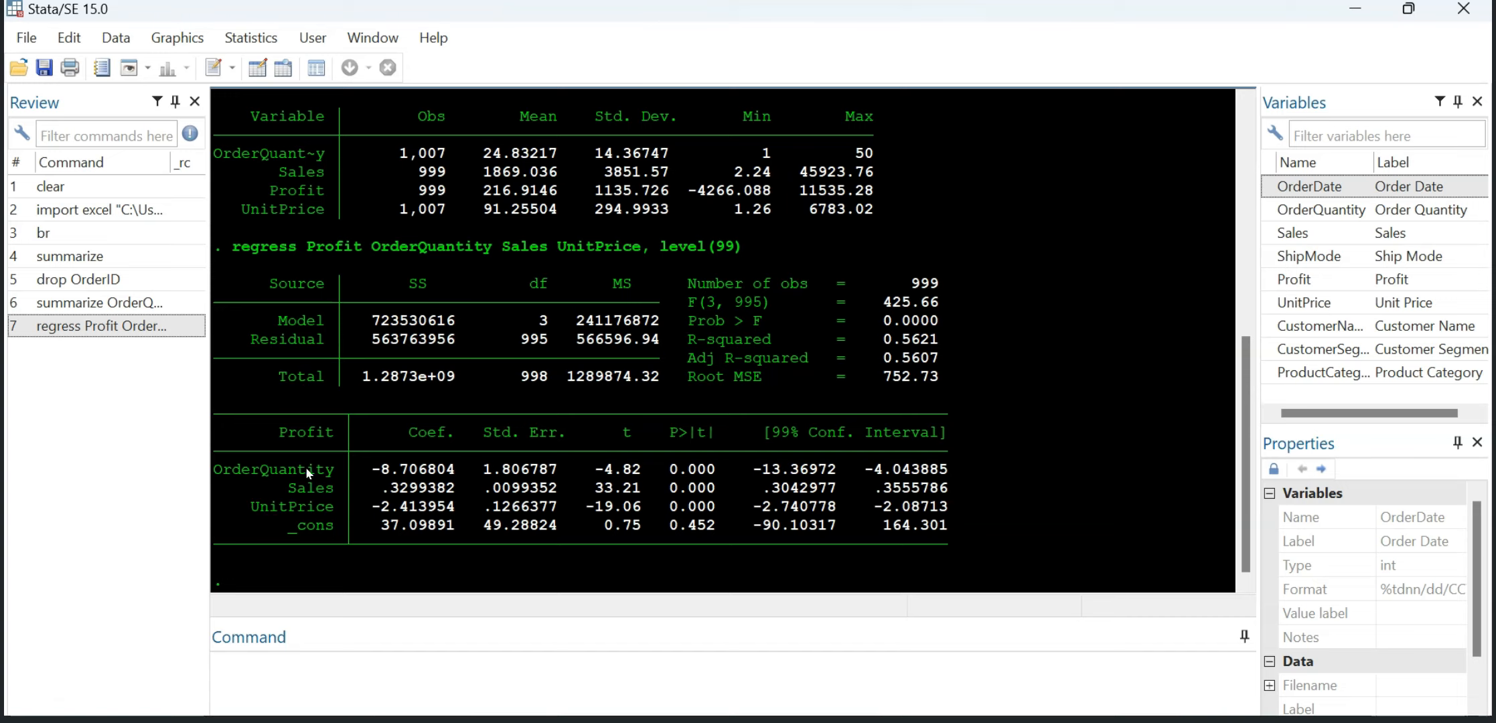
left_click_drag(213, 416, 944, 533)
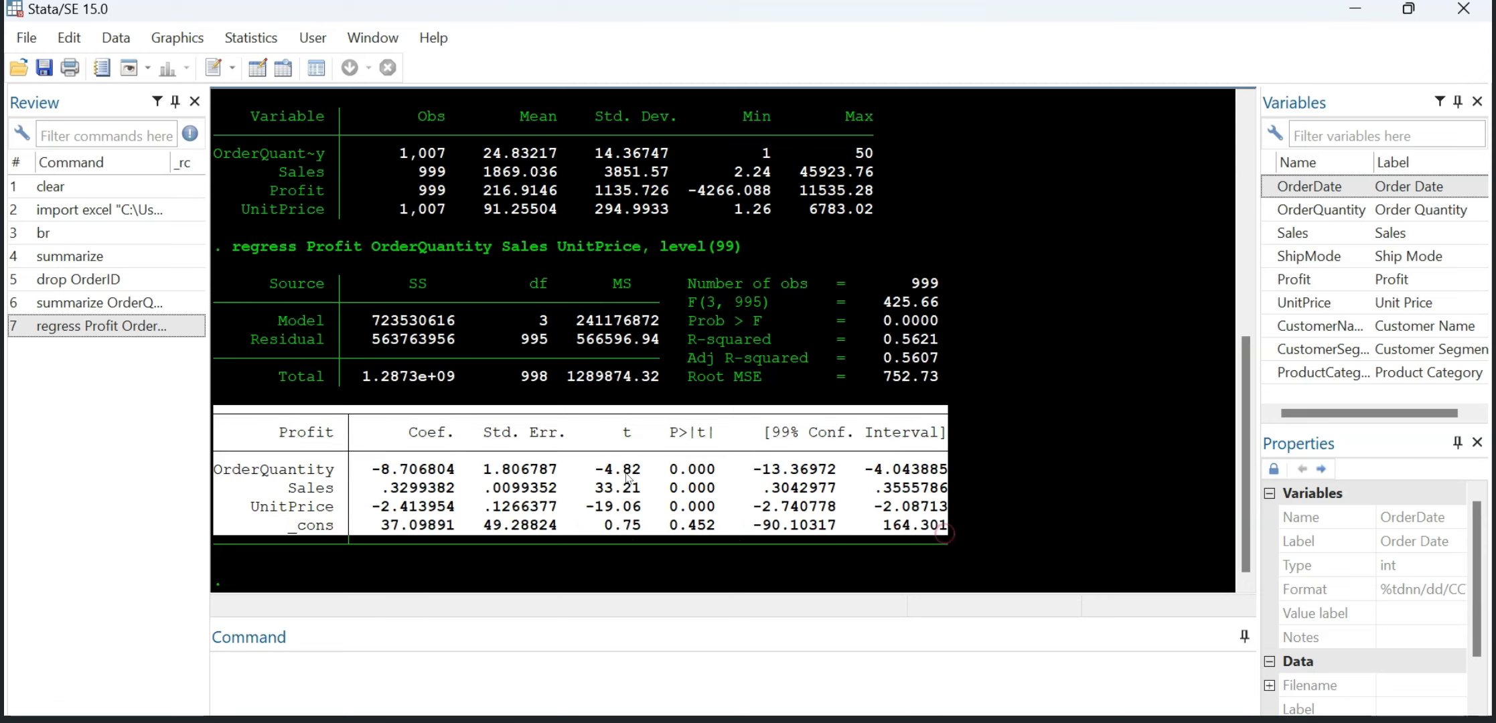
right_click(627, 477)
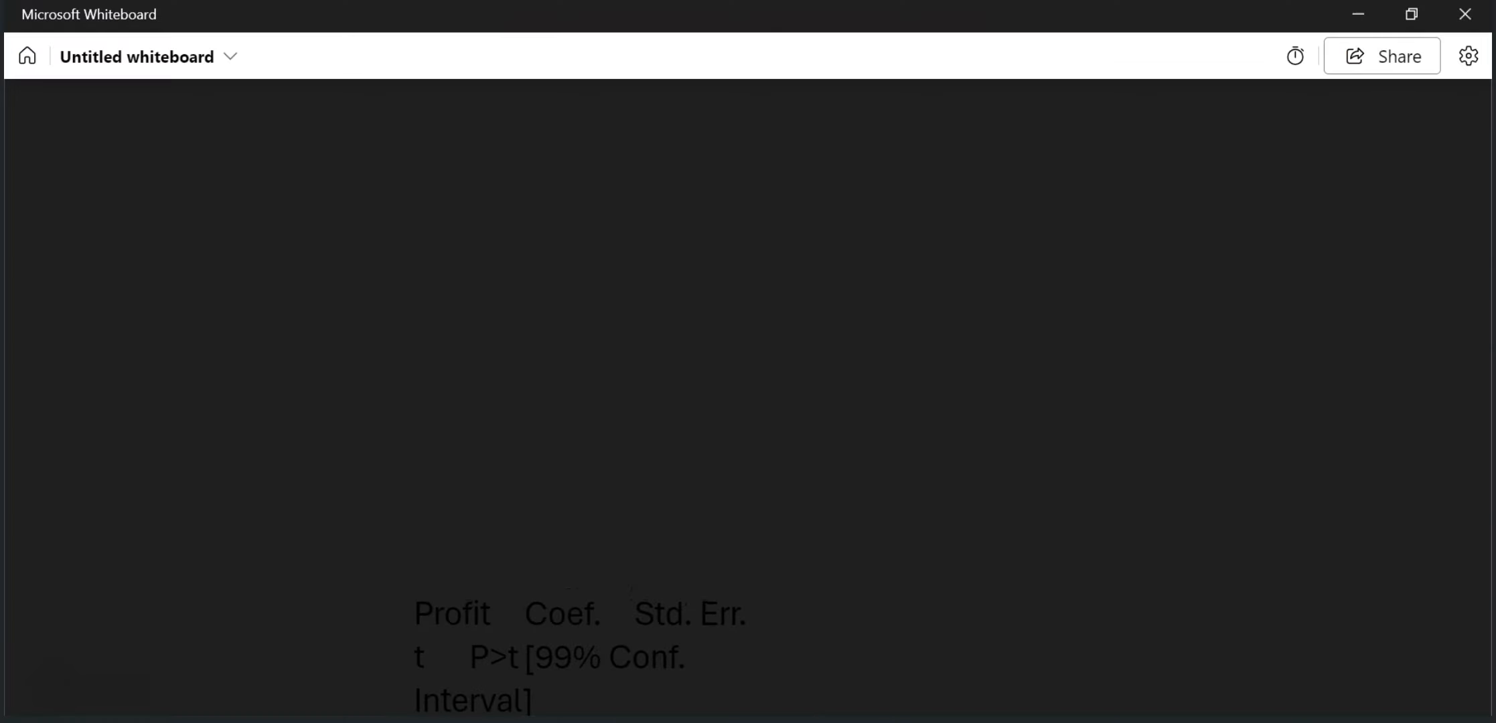
left_click(623, 708)
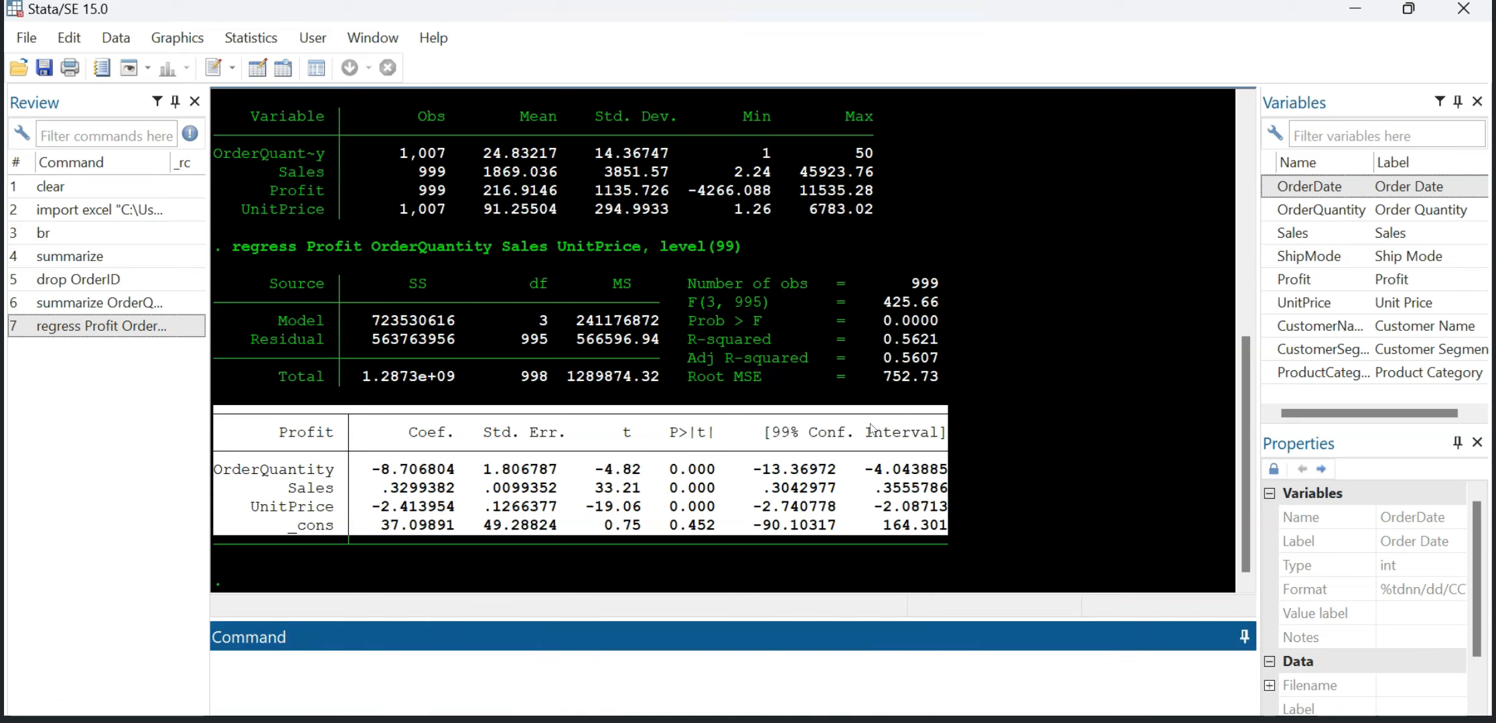
left_click(981, 387)
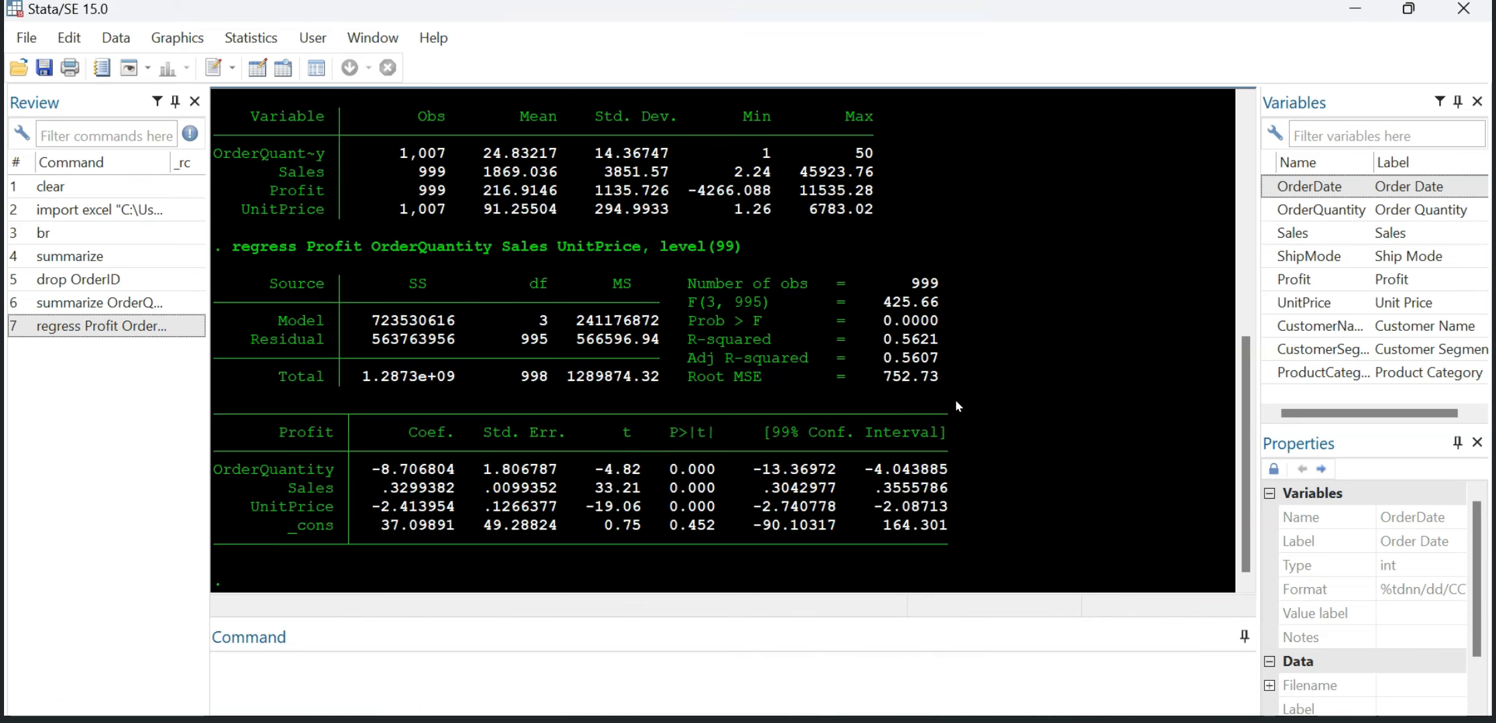
Step: Capture the regression's coefficient table as a screenshot and paste it as an image into the Microsoft Whiteboard board
key("super+shift+s")
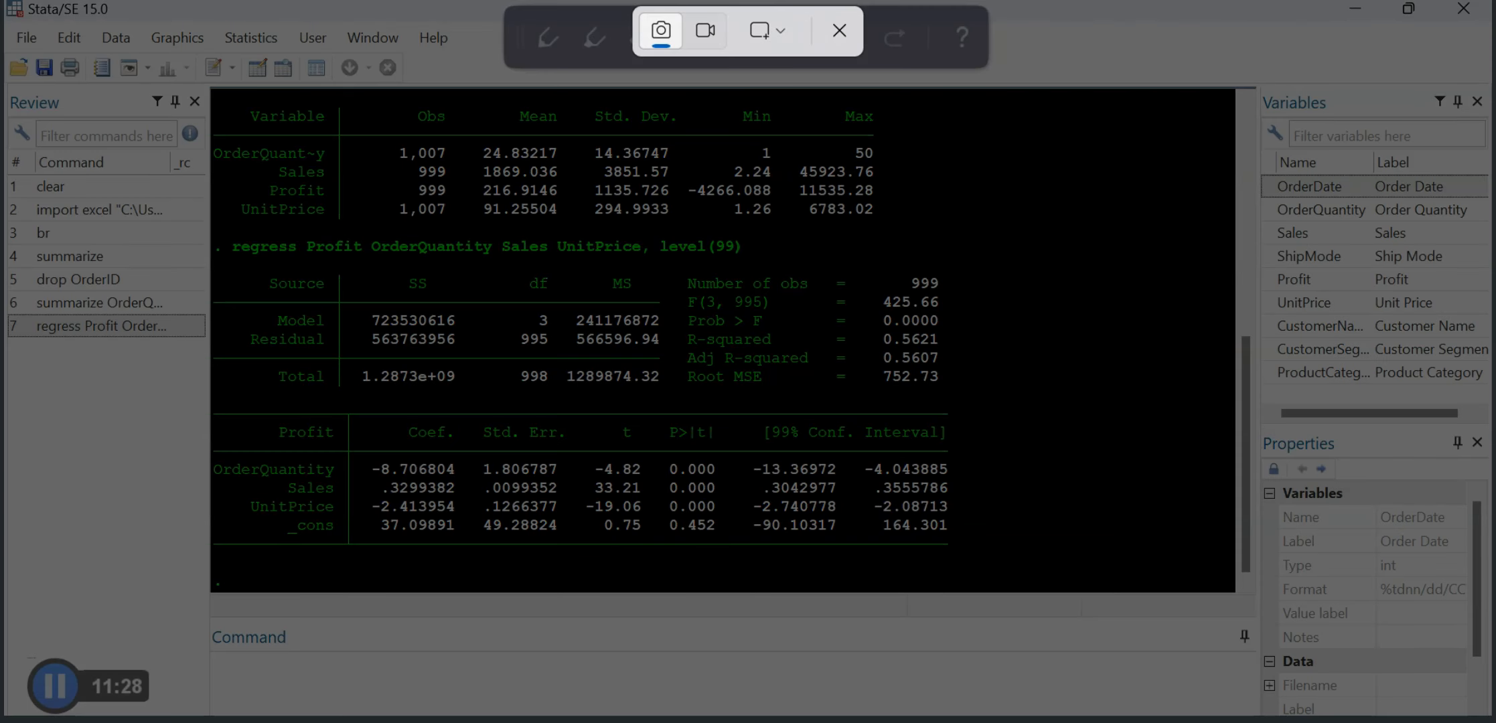
left_click_drag(206, 407, 972, 566)
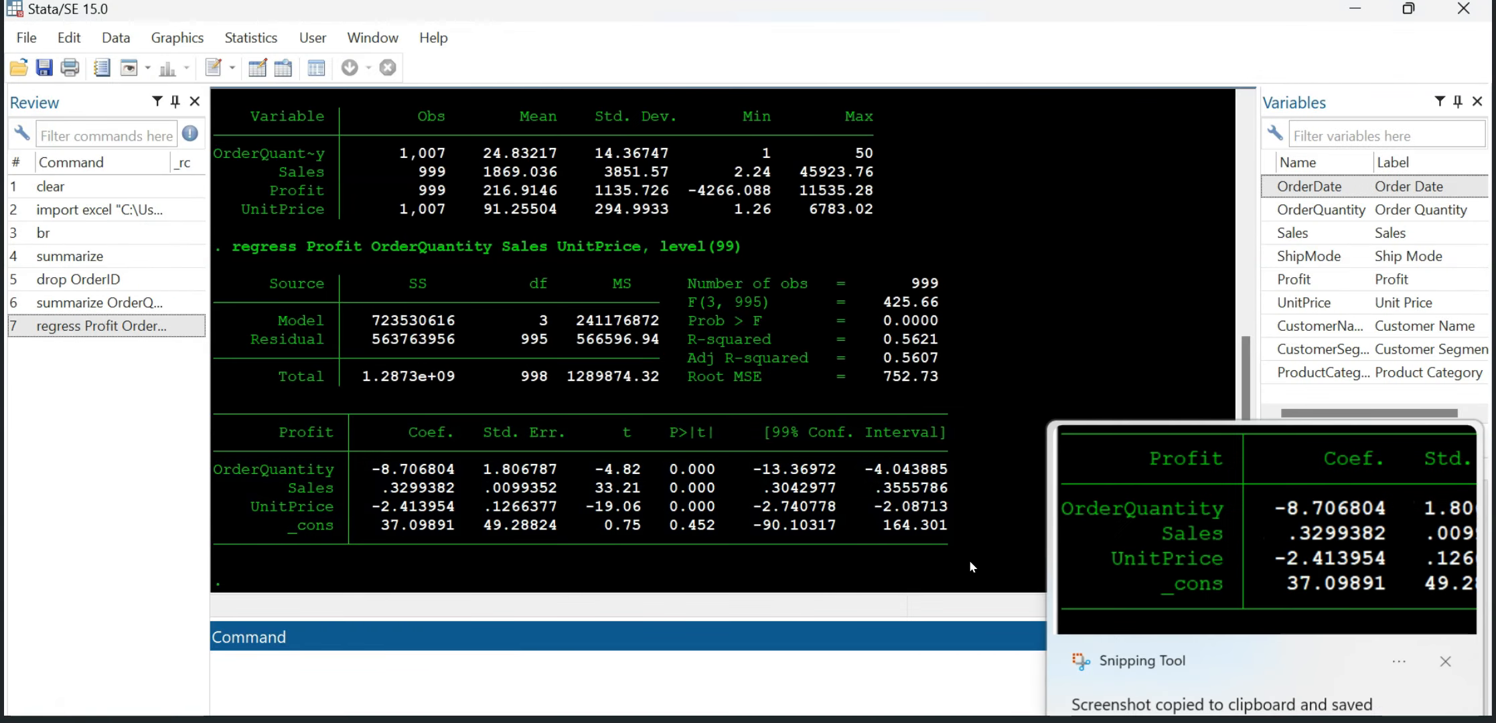
left_click(1207, 529)
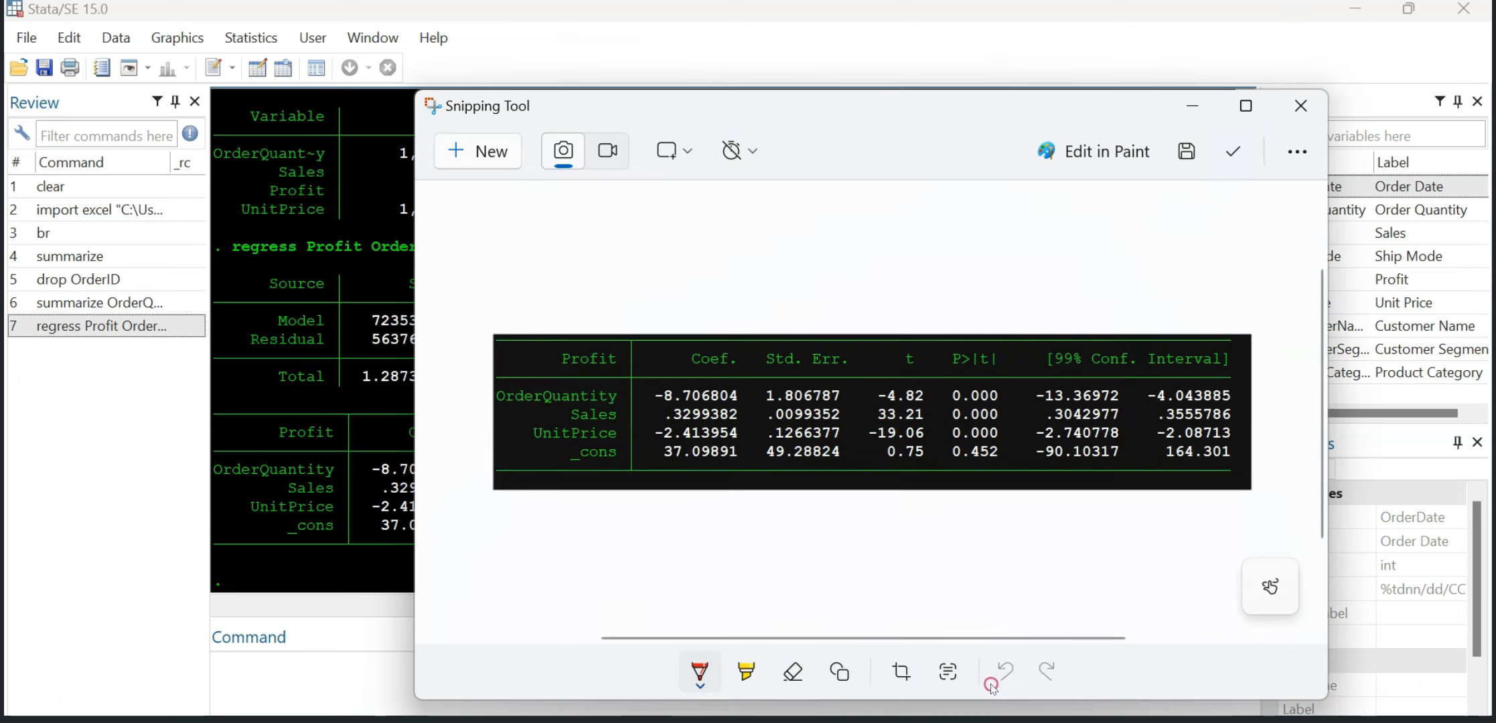
left_click(984, 720)
key("ctrl+v")
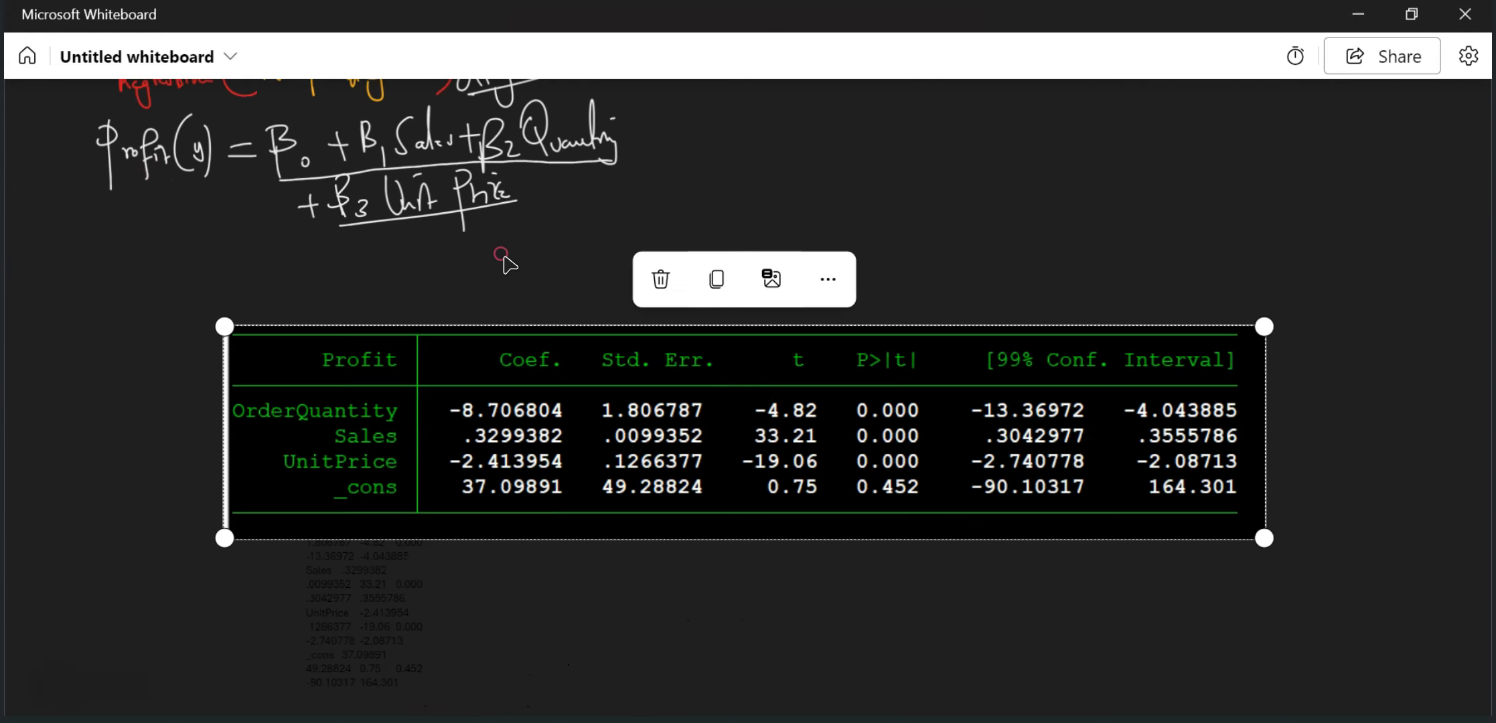
Step: Place the coefficient table image on an empty part of the board with free space beneath it for handwriting
left_click(540, 195)
left_click_drag(525, 357, 382, 397)
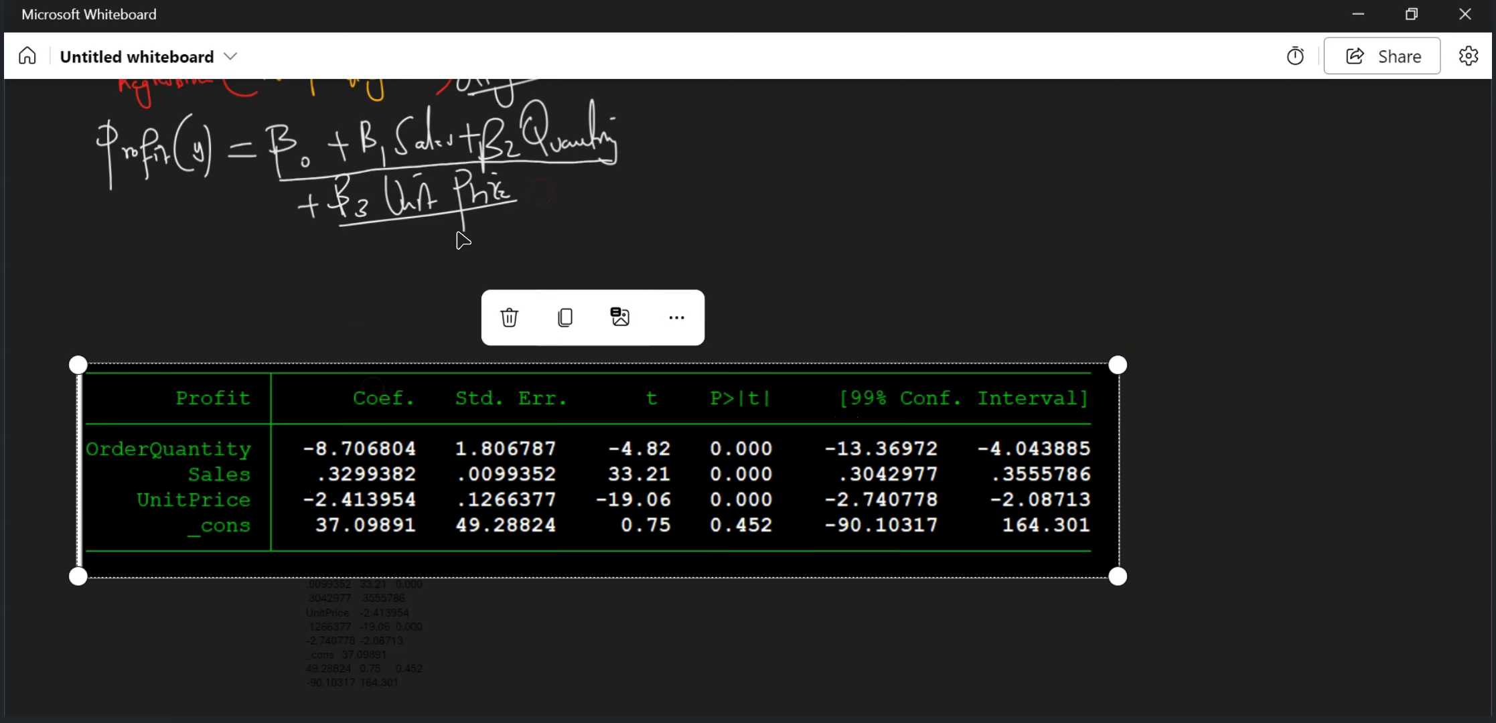
scroll(525, 216, "down", 1)
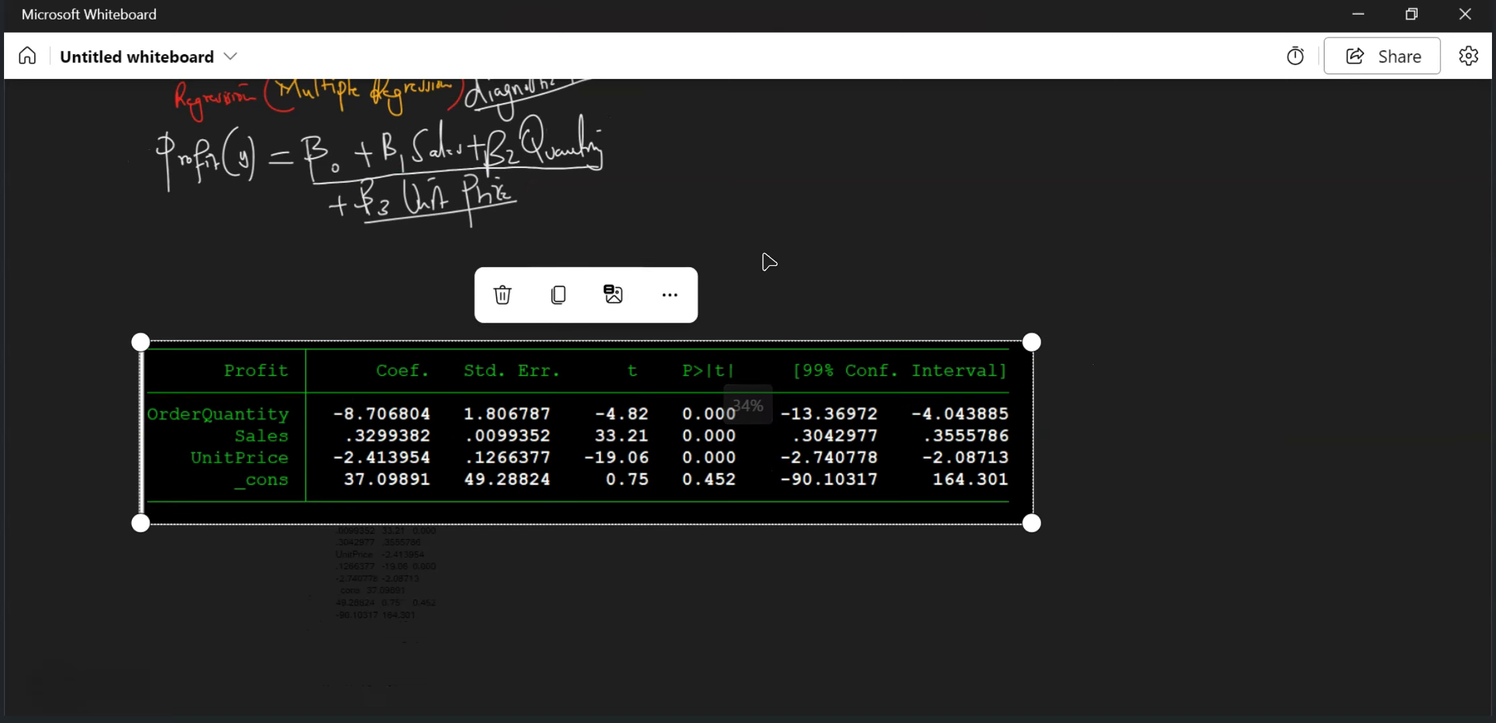
left_click_drag(801, 288, 697, 137)
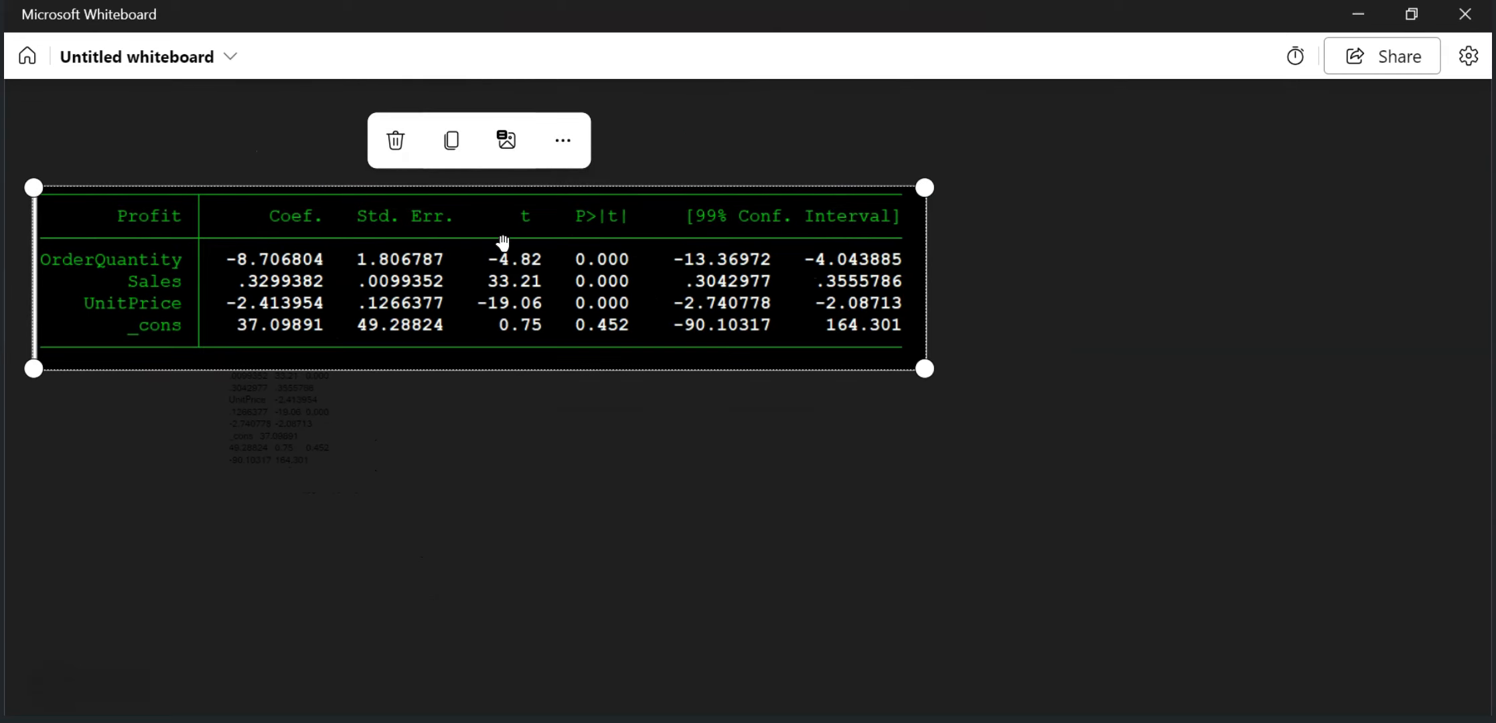
left_click_drag(395, 228, 396, 187)
left_click_drag(549, 232, 529, 168)
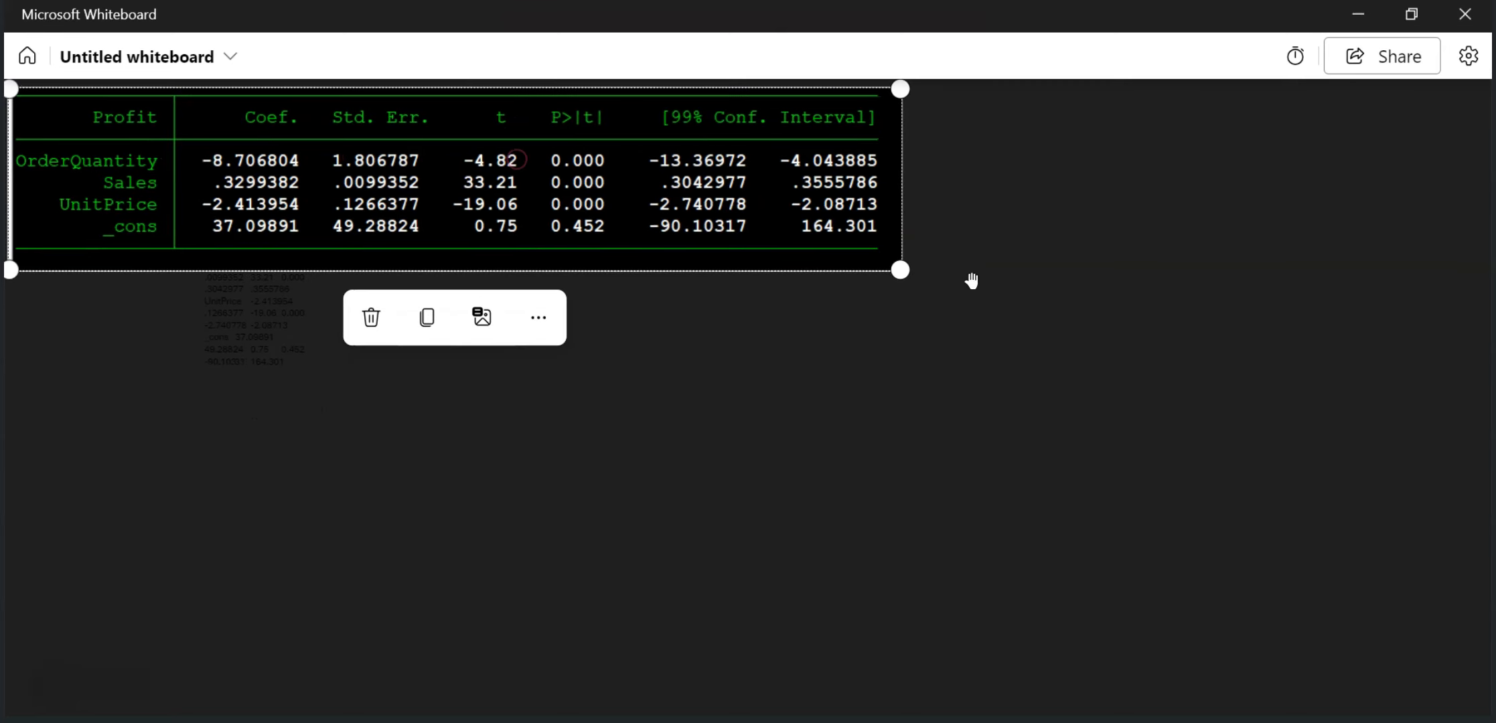
left_click(839, 521)
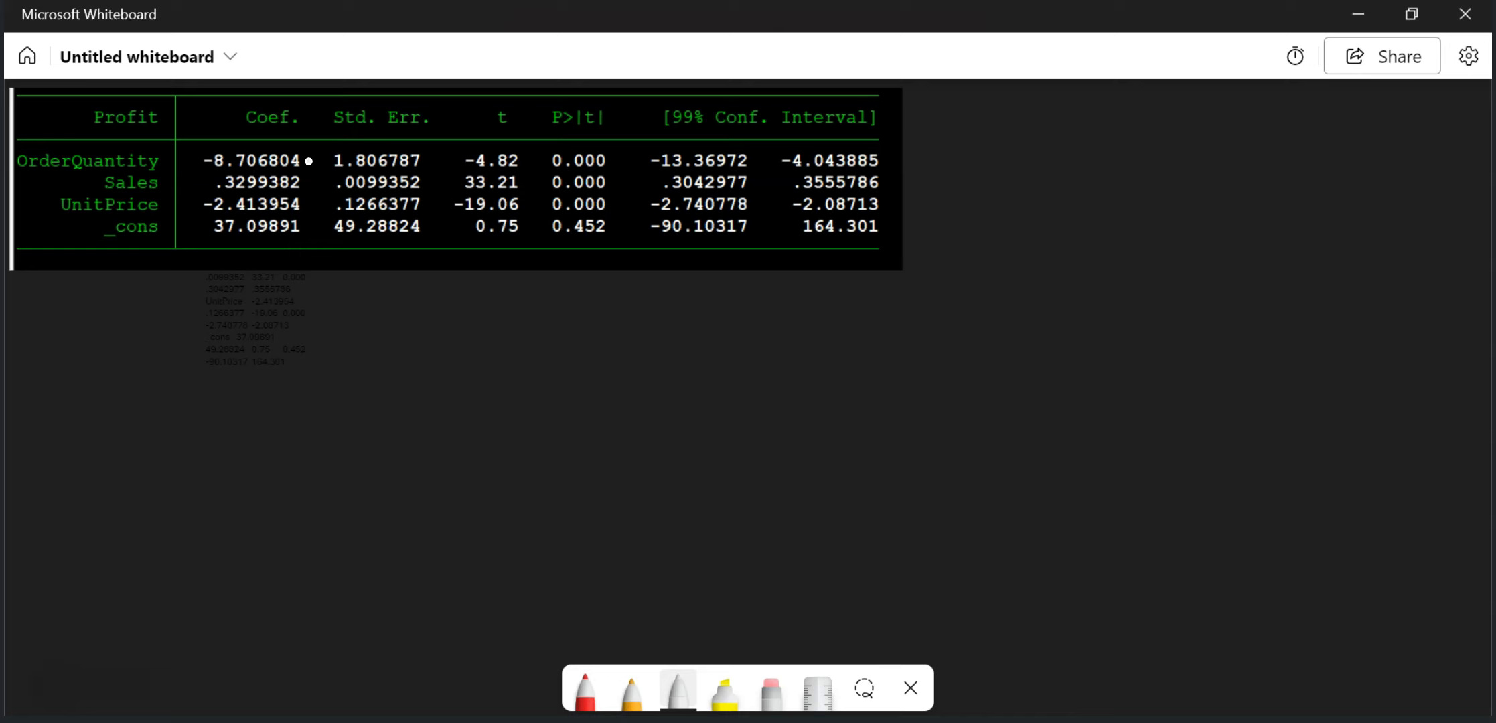
Step: Mark the OrderQuantity, Sales and UnitPrice coefficients with red ticks and the constant with a red C
left_click(585, 690)
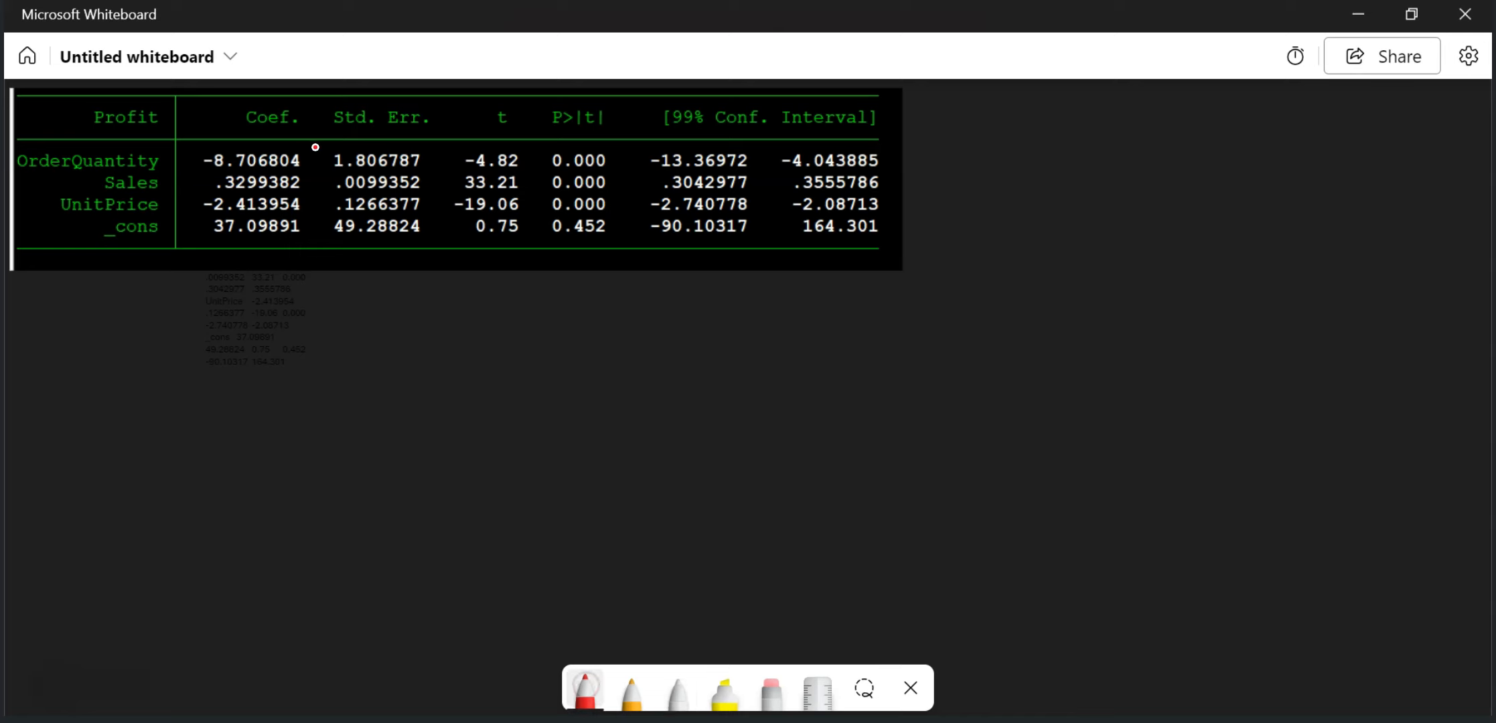
left_click_drag(313, 154, 338, 145)
mouse_move(306, 181)
left_mouse_down()
mouse_move(338, 179)
mouse_move(317, 231)
mouse_move(330, 228)
left_mouse_up()
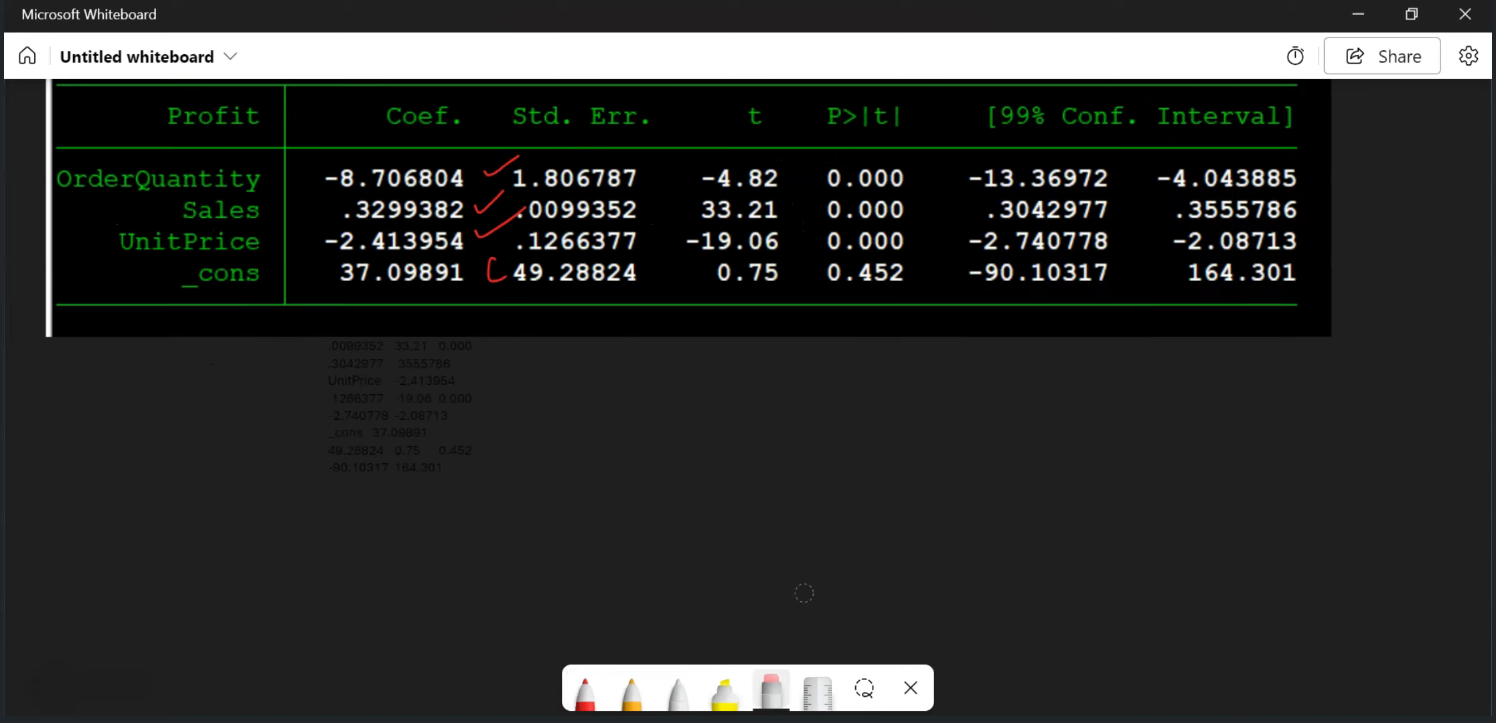
Step: Handwrite the general model ŷ = b0 + b1x1 + b2x2 + b3x3 + ε in orange below the coefficient table
left_click(632, 693)
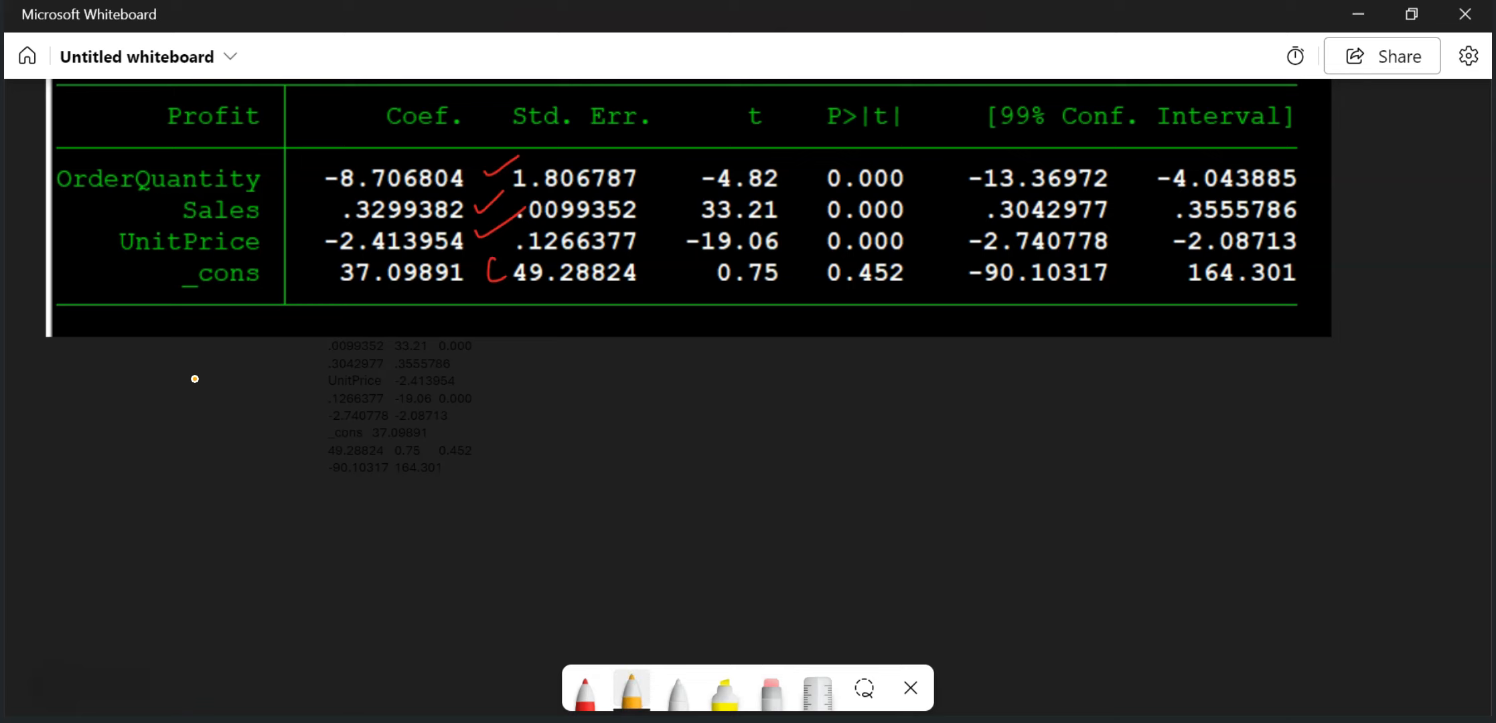
mouse_move(196, 414)
left_mouse_down()
mouse_move(218, 415)
mouse_move(167, 477)
mouse_move(206, 373)
mouse_move(289, 423)
left_mouse_up()
left_click_drag(270, 441, 306, 440)
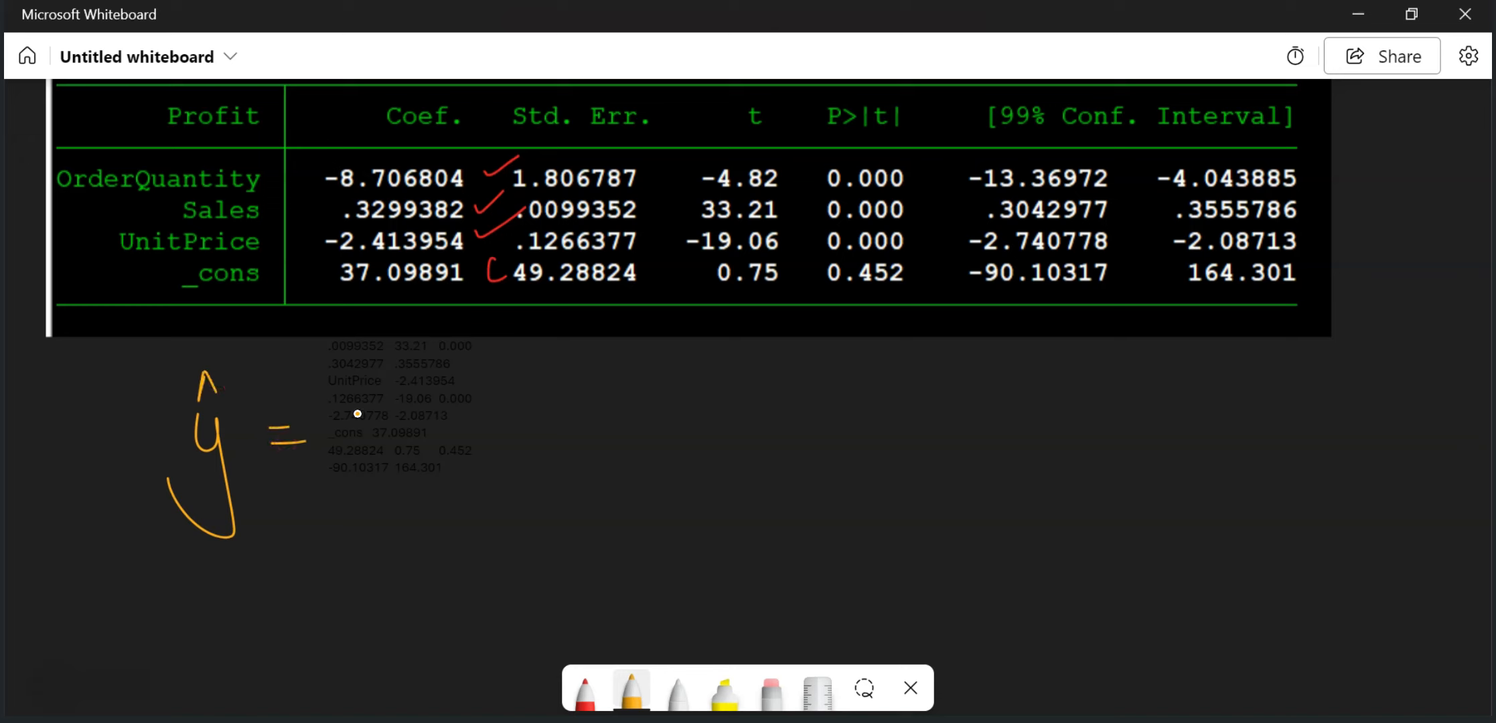
mouse_move(349, 388)
left_mouse_down()
mouse_move(387, 456)
mouse_move(465, 416)
left_mouse_up()
left_click_drag(452, 395, 467, 450)
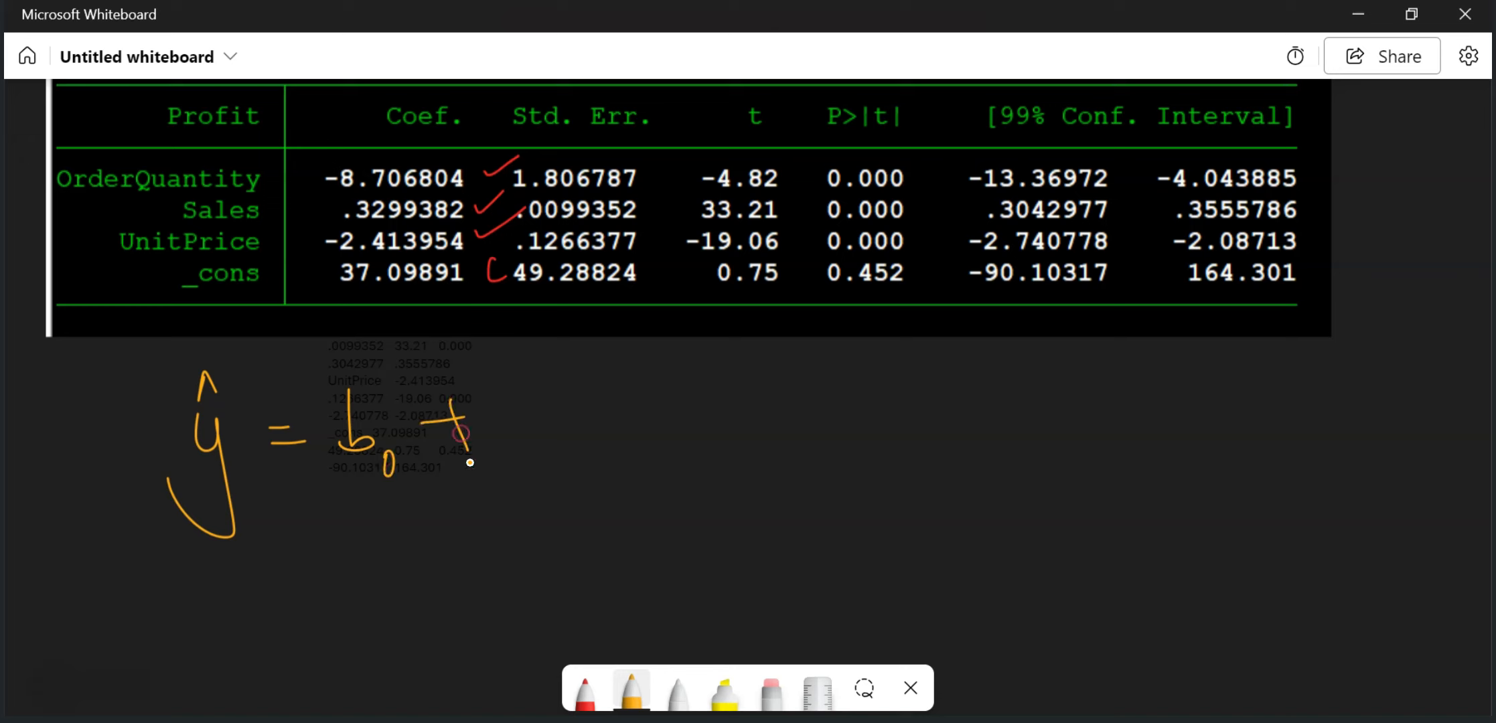
mouse_move(491, 398)
left_mouse_down()
mouse_move(496, 443)
mouse_move(543, 483)
left_mouse_up()
mouse_move(561, 422)
left_mouse_down()
mouse_move(565, 448)
mouse_move(602, 447)
left_mouse_up()
left_click_drag(609, 442, 614, 470)
left_click_drag(662, 422, 697, 420)
left_click_drag(676, 397, 694, 459)
mouse_move(720, 373)
left_mouse_down()
mouse_move(748, 435)
mouse_move(784, 461)
left_mouse_up()
left_click_drag(780, 405, 818, 442)
left_click_drag(824, 439, 844, 452)
left_click_drag(818, 391, 803, 434)
mouse_move(890, 421)
left_mouse_down()
mouse_move(926, 417)
mouse_move(908, 439)
left_mouse_up()
left_click_drag(946, 385, 950, 447)
mouse_move(987, 442)
left_mouse_down()
mouse_move(1002, 447)
mouse_move(984, 470)
left_mouse_up()
mouse_move(1041, 401)
left_mouse_down()
mouse_move(1060, 399)
mouse_move(1075, 428)
left_mouse_up()
mouse_move(1089, 410)
left_mouse_down()
mouse_move(1052, 435)
mouse_move(1070, 460)
left_mouse_up()
left_click_drag(1145, 409, 1209, 399)
mouse_move(1184, 380)
left_mouse_down()
mouse_move(1190, 450)
mouse_move(1253, 405)
mouse_move(1299, 428)
left_mouse_up()
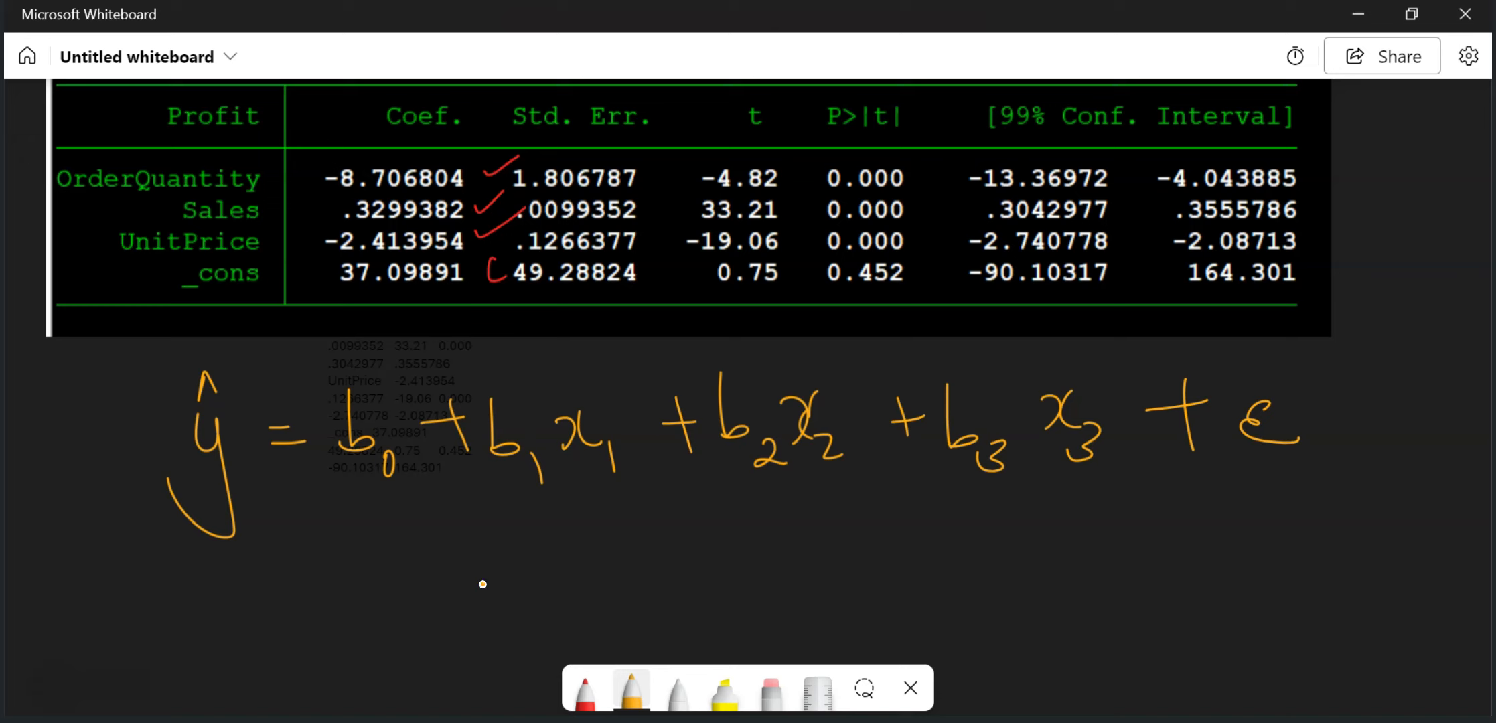
Step: Begin the fitted equation in red below the general model, writing Profit with a hat = 37.09891 +
left_click(584, 689)
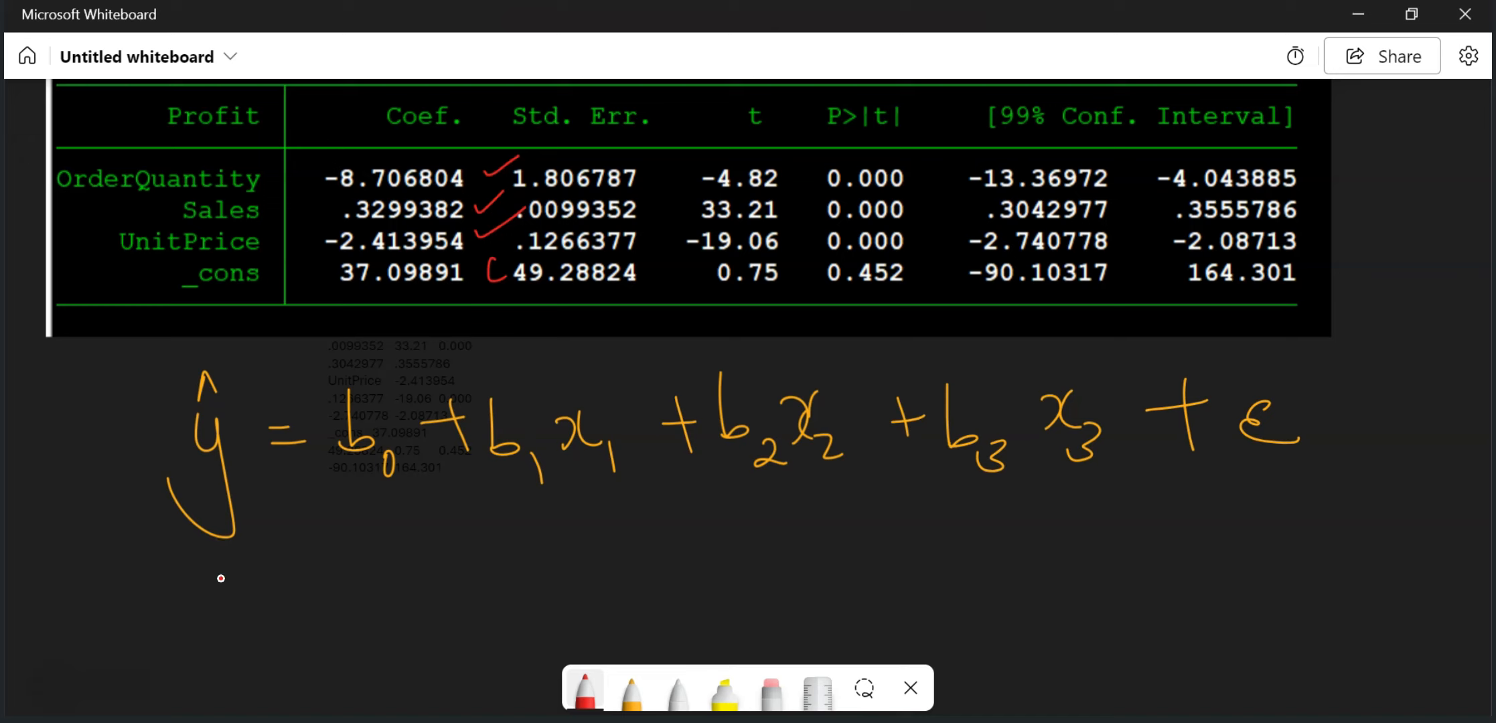
left_click_drag(236, 554, 250, 629)
mouse_move(233, 570)
left_mouse_down()
mouse_move(243, 588)
mouse_move(294, 575)
mouse_move(324, 601)
mouse_move(334, 581)
mouse_move(416, 567)
left_mouse_up()
left_click_drag(375, 587, 419, 583)
mouse_move(273, 537)
left_mouse_down()
mouse_move(286, 523)
mouse_move(302, 540)
left_mouse_up()
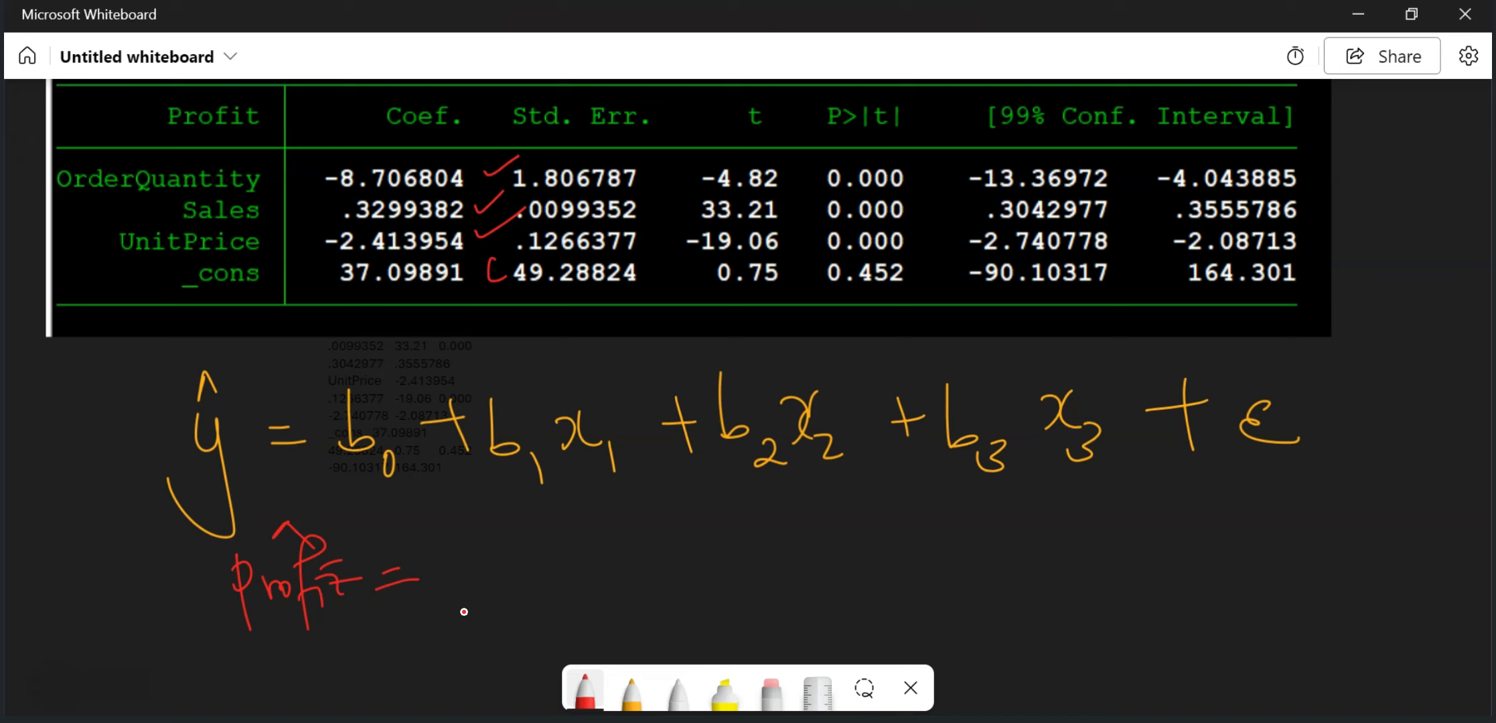
left_click_drag(452, 566, 453, 592)
mouse_move(482, 564)
left_mouse_down()
mouse_move(490, 554)
mouse_move(500, 603)
left_mouse_up()
left_click(531, 583)
mouse_move(561, 557)
left_mouse_down()
mouse_move(600, 583)
mouse_move(639, 557)
mouse_move(665, 591)
left_mouse_up()
mouse_move(684, 536)
left_mouse_down()
mouse_move(686, 593)
mouse_move(775, 556)
left_mouse_up()
left_click_drag(742, 544, 747, 602)
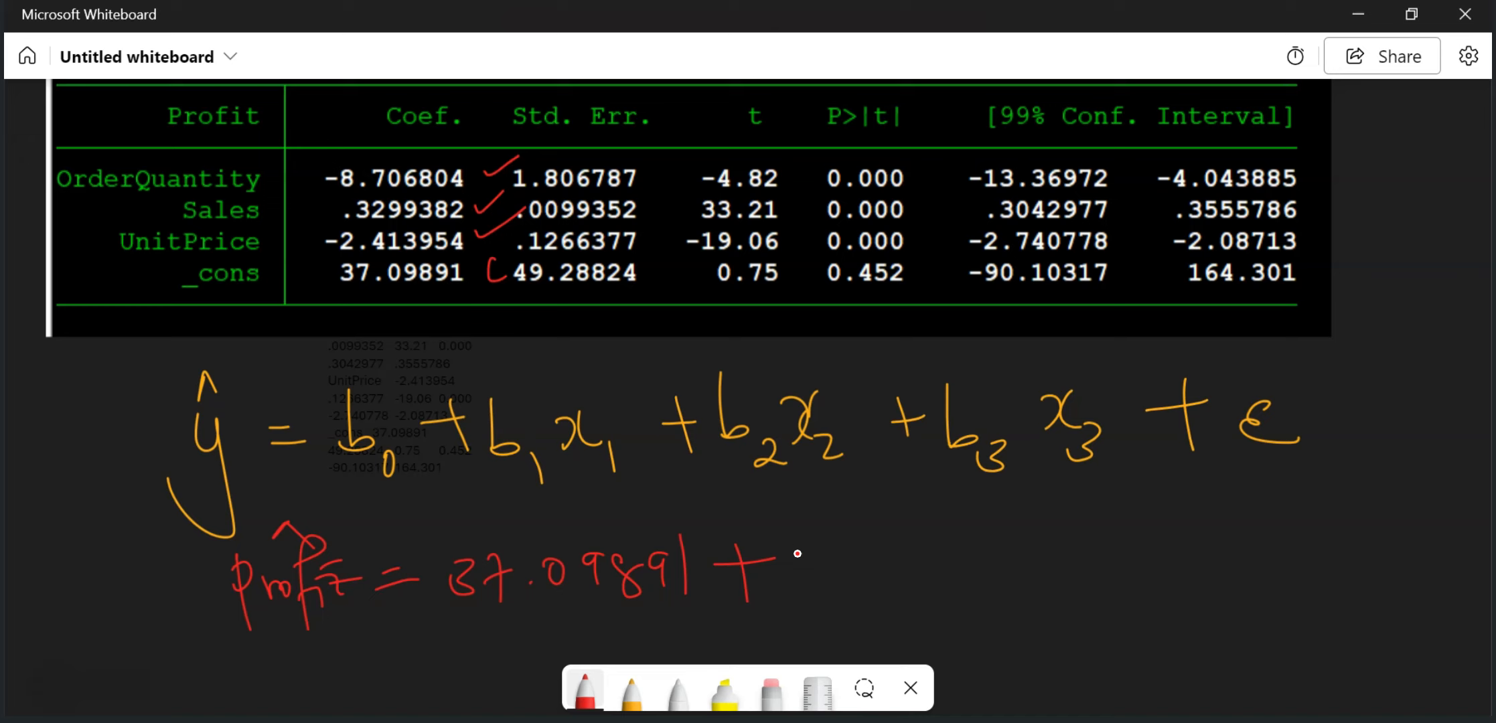
Step: Replace the plus sign after 37.09891 with a minus and write the coefficient 2.41 in red
left_click(771, 690)
left_click(744, 568)
left_click(585, 690)
left_click_drag(711, 570, 776, 582)
left_click(786, 570)
left_click_drag(846, 553, 844, 583)
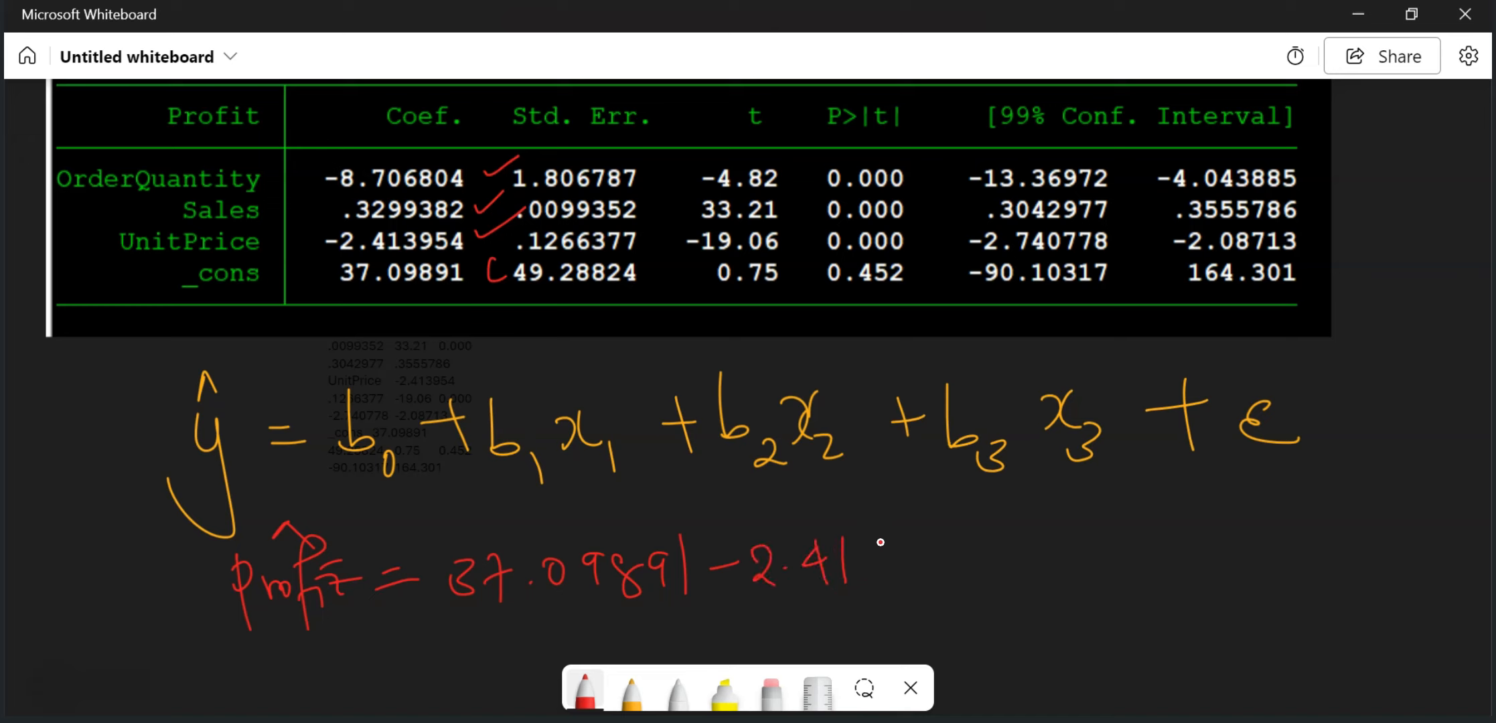
Step: Write Unit Price in red after 2.41, erasing and redrawing the end of Unit
mouse_move(869, 534)
left_mouse_down()
mouse_move(897, 543)
mouse_move(917, 581)
left_mouse_up()
mouse_move(924, 535)
left_mouse_down()
mouse_move(949, 568)
mouse_move(922, 521)
mouse_move(961, 569)
left_mouse_up()
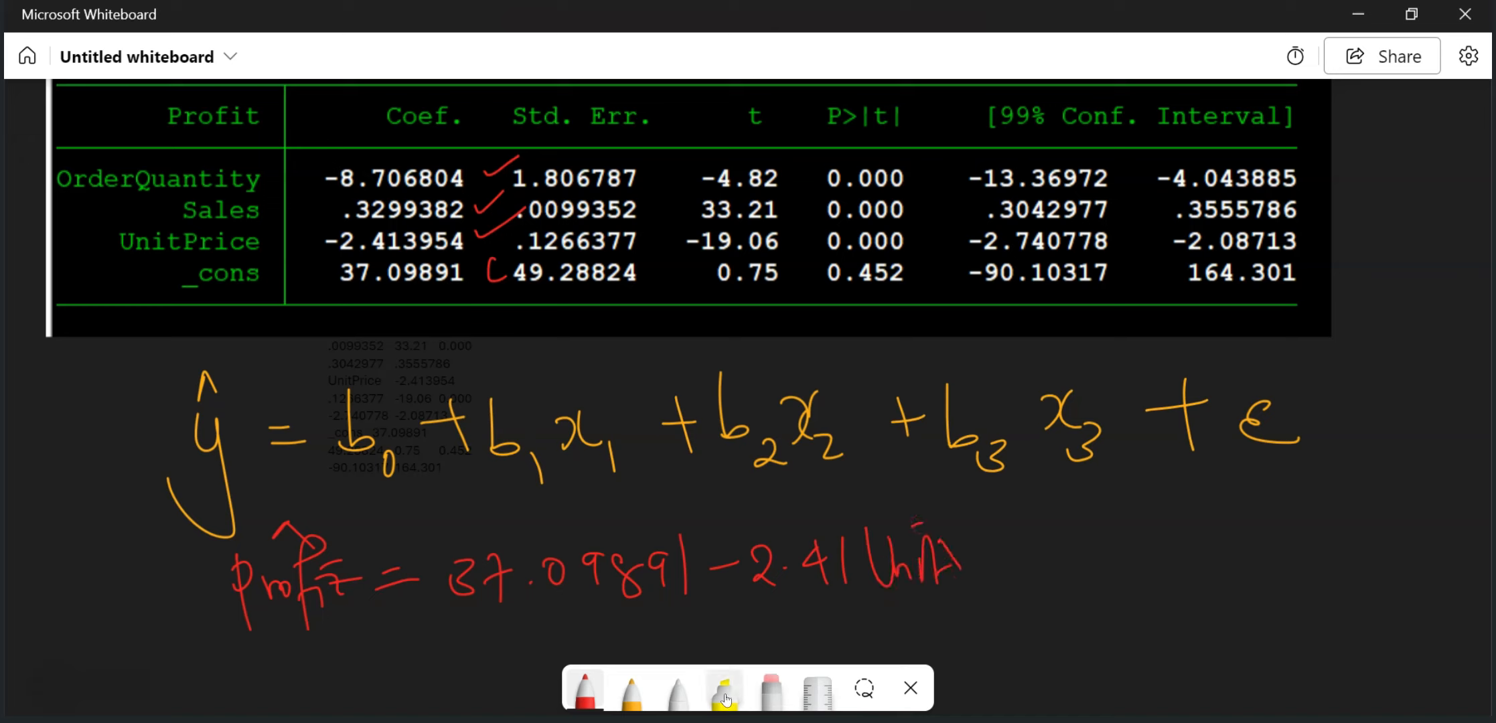
left_click(772, 689)
left_click_drag(934, 546, 945, 557)
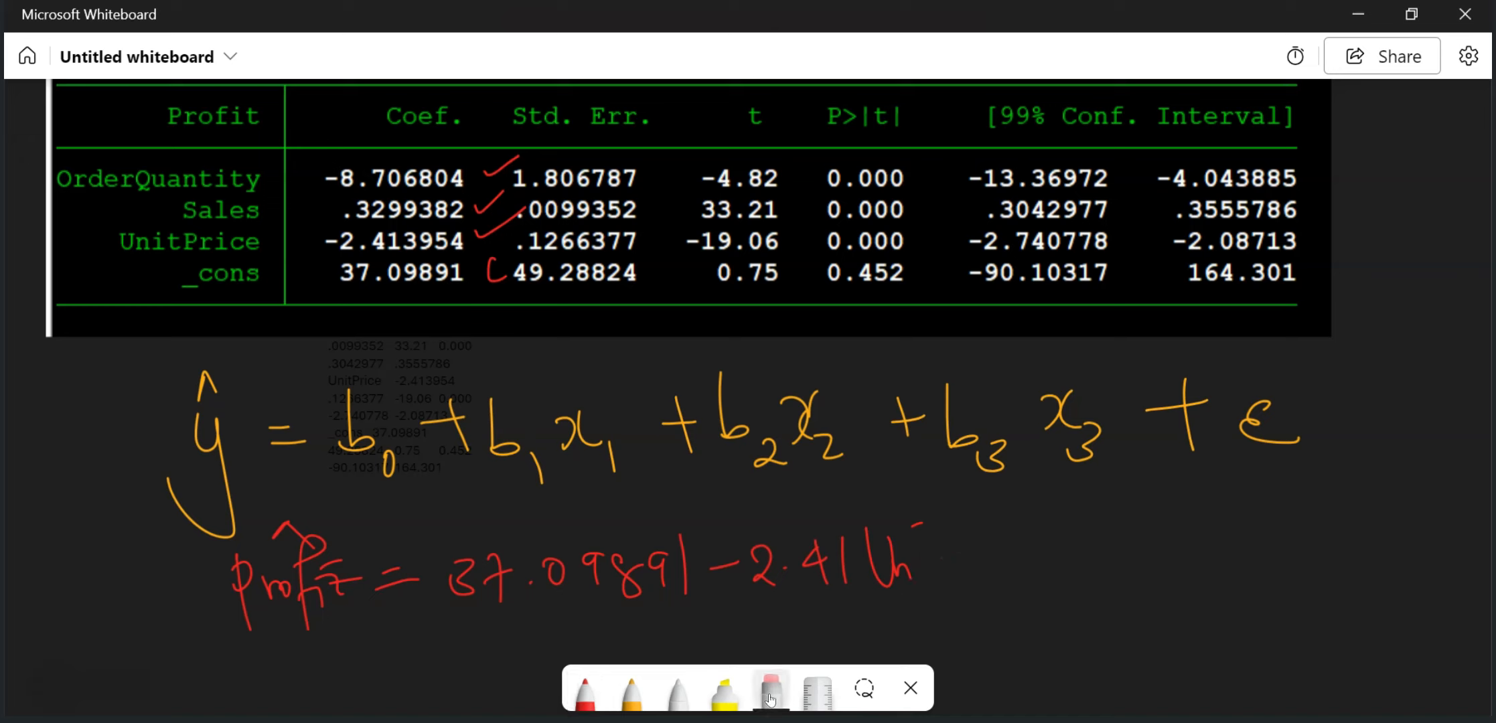
left_click(585, 689)
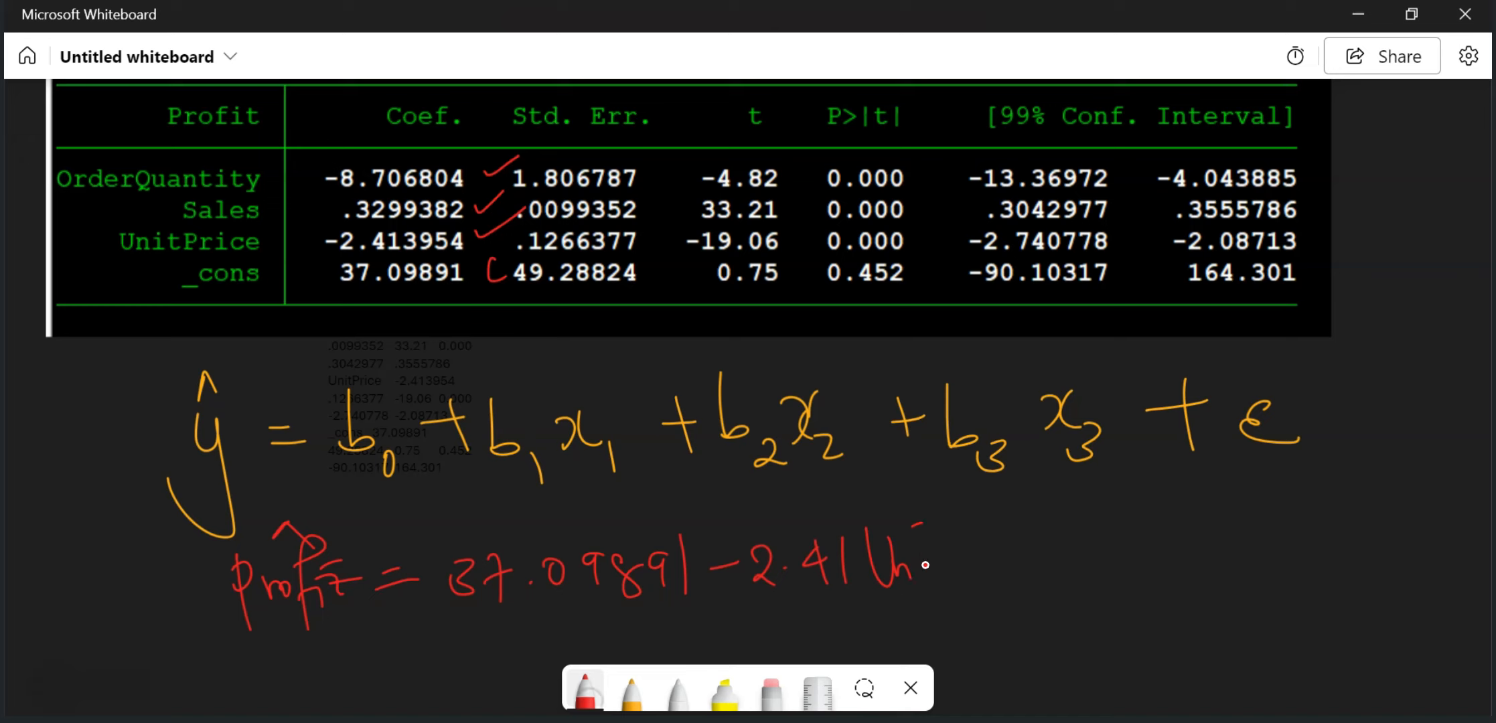
mouse_move(923, 539)
left_mouse_down()
mouse_move(947, 579)
mouse_move(973, 552)
mouse_move(1003, 600)
left_mouse_up()
left_click_drag(990, 534, 995, 566)
mouse_move(1012, 557)
left_mouse_down()
mouse_move(1018, 581)
mouse_move(1035, 573)
left_mouse_up()
left_click_drag(1037, 543, 1085, 566)
left_click_drag(1030, 520, 1049, 516)
Step: Append + 0.33 Sales in red to the fitted profit equation
mouse_move(1104, 554)
left_mouse_down()
mouse_move(1147, 547)
mouse_move(1130, 582)
mouse_move(1173, 547)
mouse_move(1220, 568)
mouse_move(1259, 547)
mouse_move(1284, 567)
mouse_move(1366, 556)
left_mouse_up()
left_click(1209, 566)
left_click_drag(1367, 548, 1422, 514)
Step: Finish the fitted equation with − 8.71 Quantity in red on a second line
mouse_move(916, 628)
left_mouse_down()
mouse_move(936, 623)
mouse_move(926, 644)
mouse_move(931, 612)
left_mouse_up()
left_click(772, 697)
left_click(584, 693)
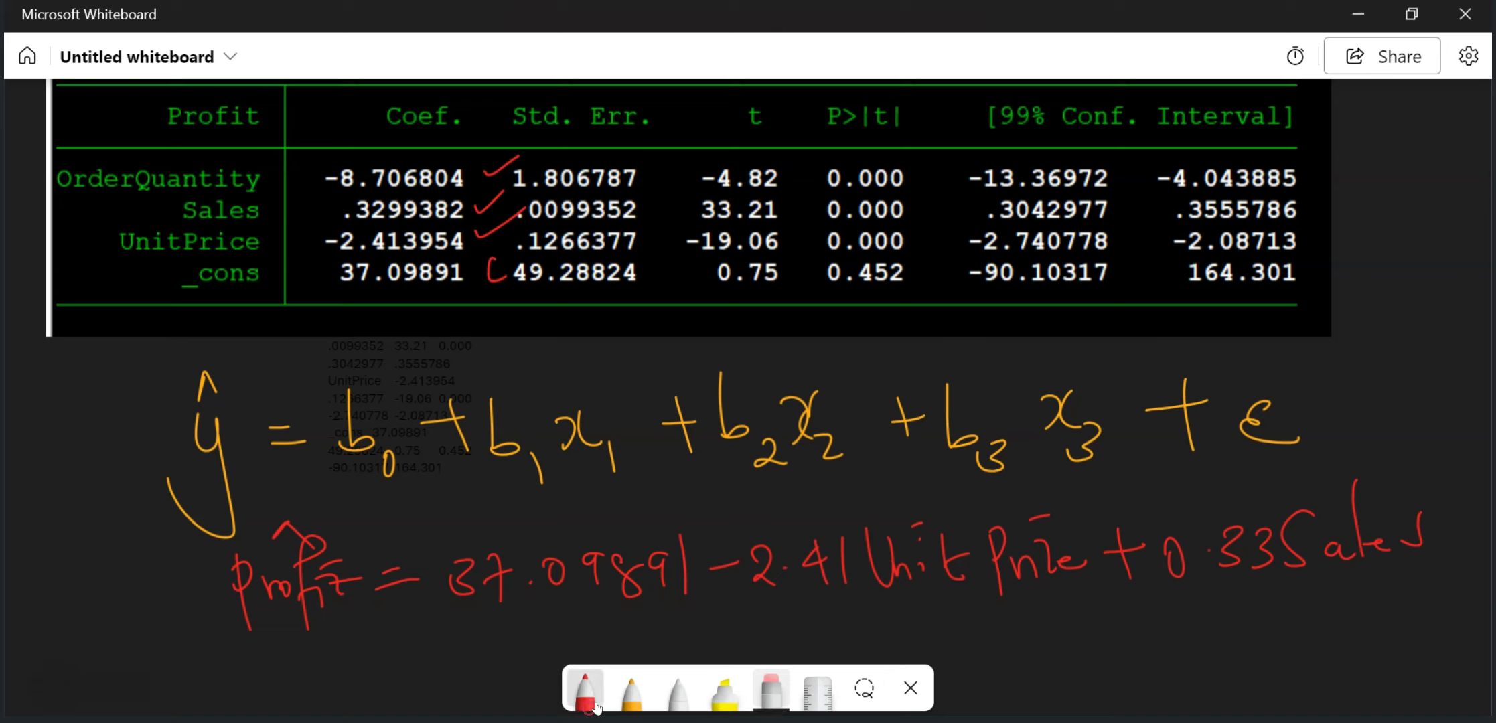
mouse_move(862, 640)
left_mouse_down()
mouse_move(937, 609)
mouse_move(1010, 659)
left_mouse_up()
left_click(959, 631)
mouse_move(1004, 642)
left_mouse_down()
mouse_move(1040, 629)
mouse_move(1057, 651)
left_mouse_up()
mouse_move(1130, 601)
left_mouse_down()
mouse_move(1151, 643)
mouse_move(1180, 644)
mouse_move(1269, 602)
mouse_move(1289, 647)
mouse_move(1322, 626)
mouse_move(1316, 576)
left_mouse_up()
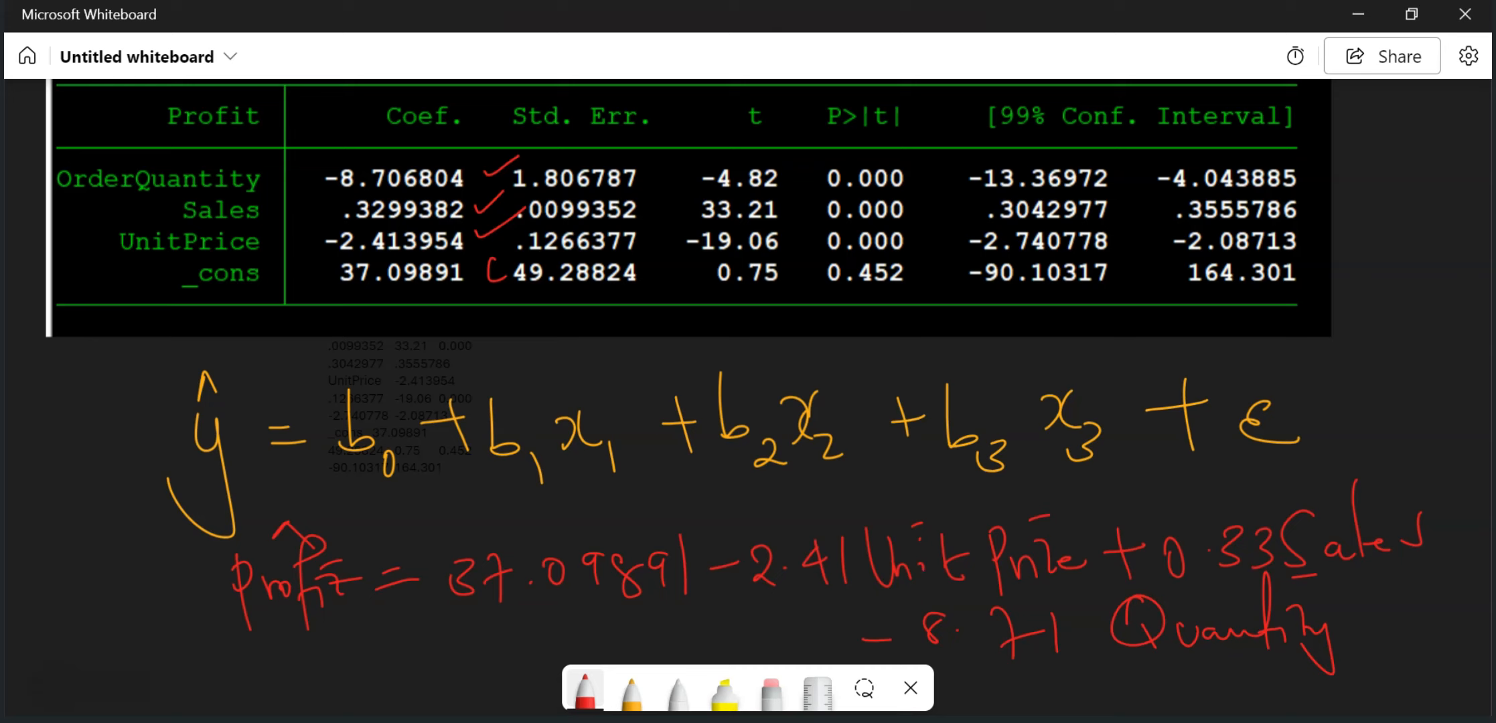
Step: Return to Stata and open the regression diagnostics' specification tests to view the heteroskedasticity test (hettest)
left_click(644, 705)
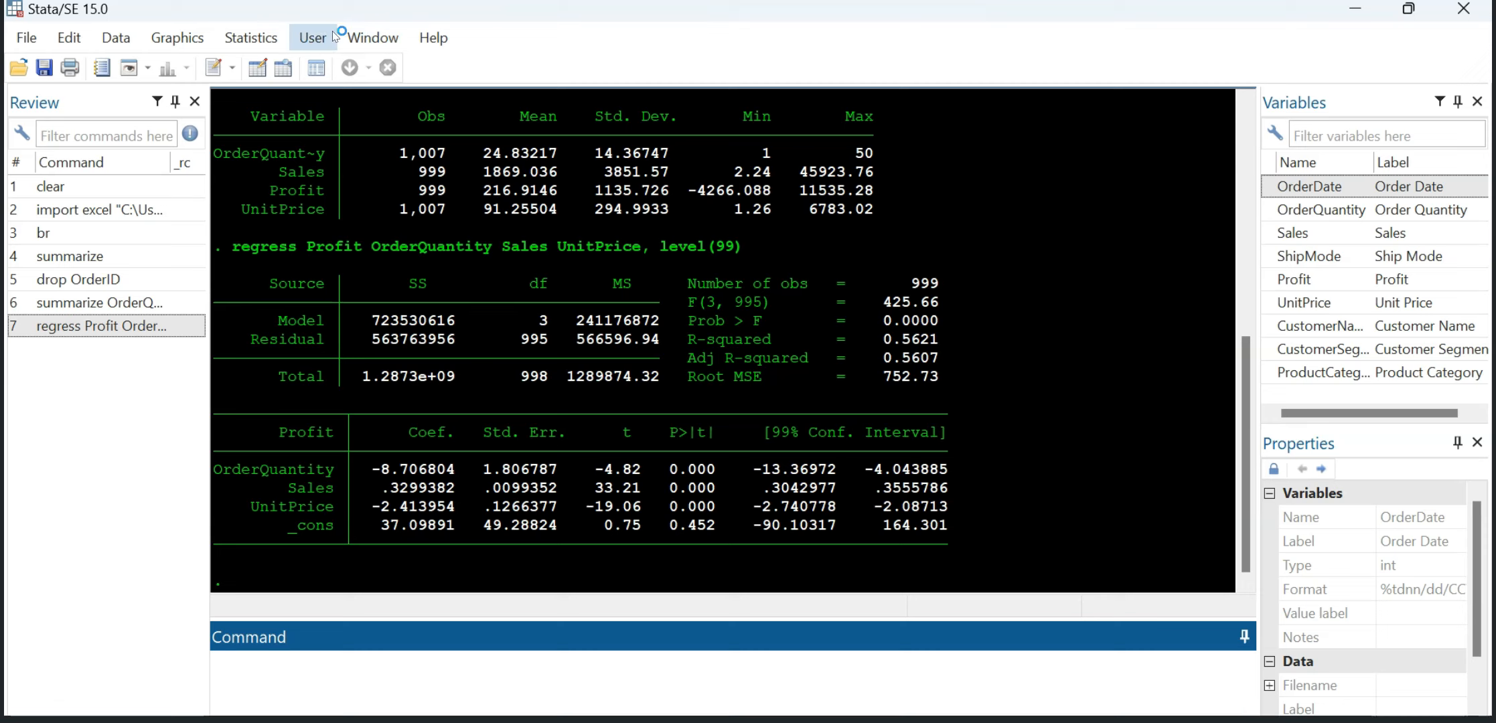
left_click(256, 34)
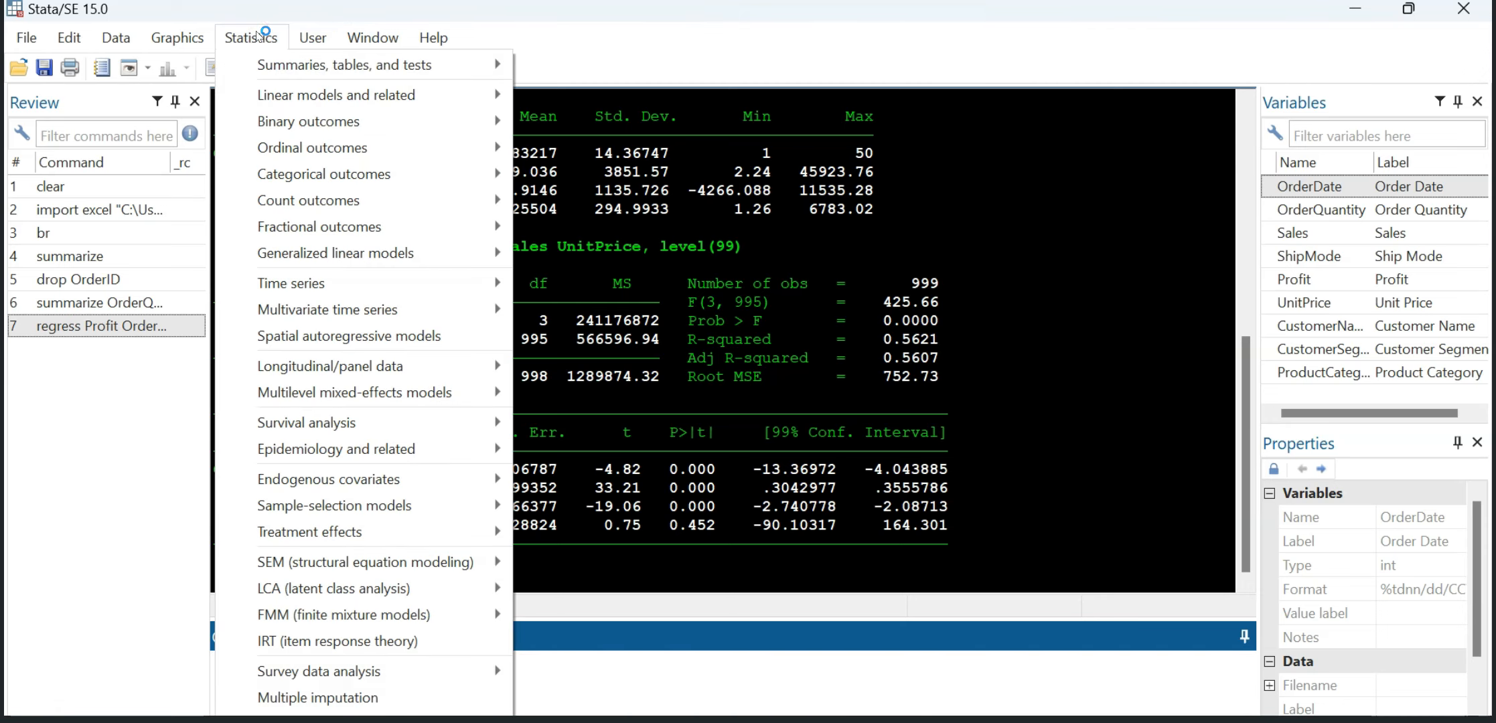
mouse_move(314, 95)
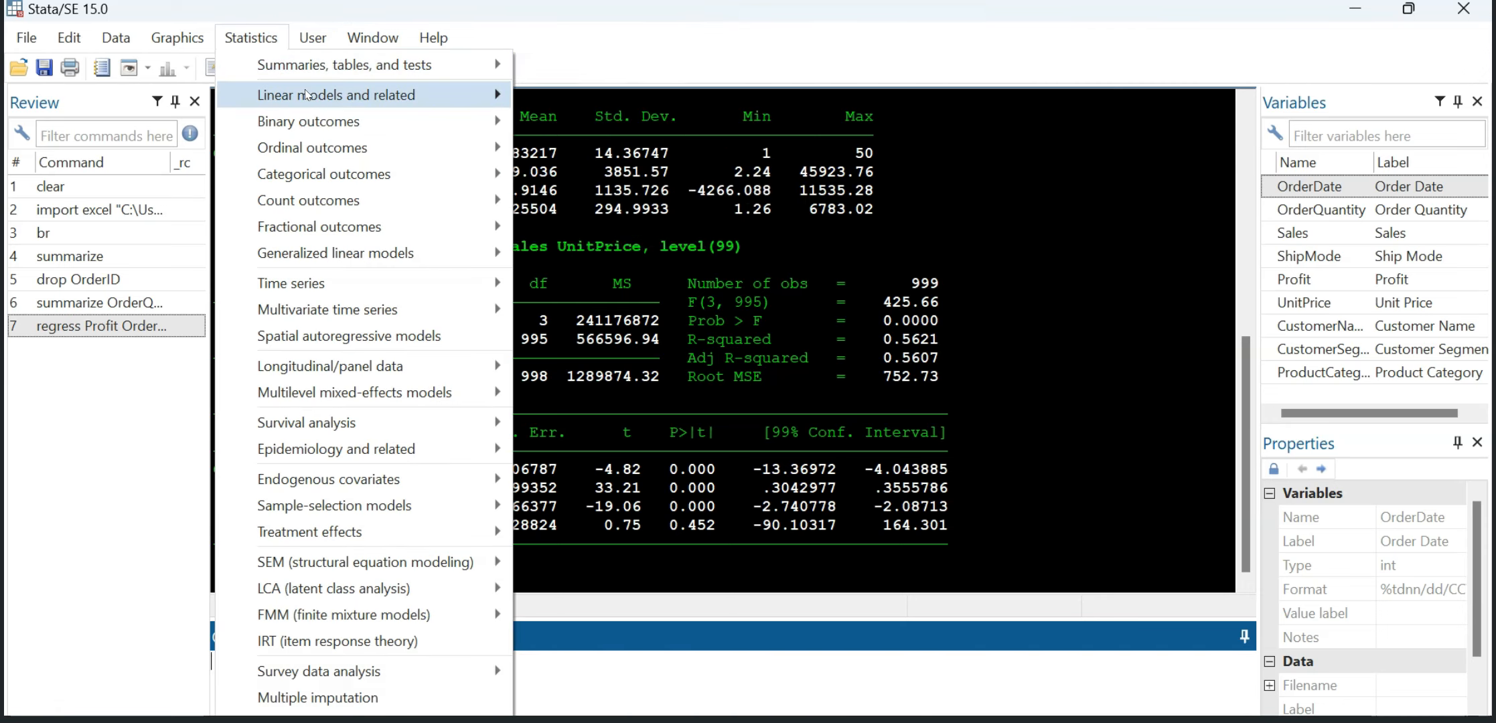
mouse_move(652, 78)
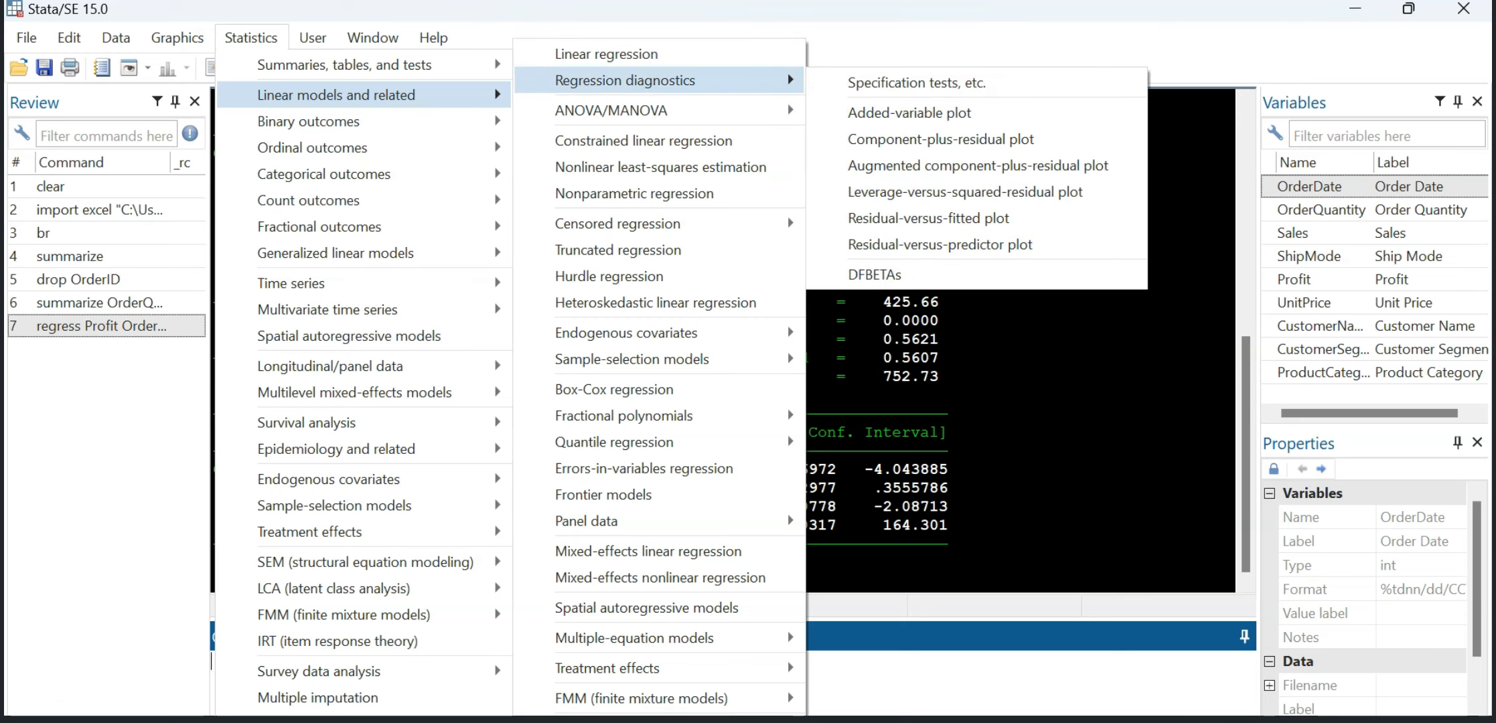
left_click(880, 81)
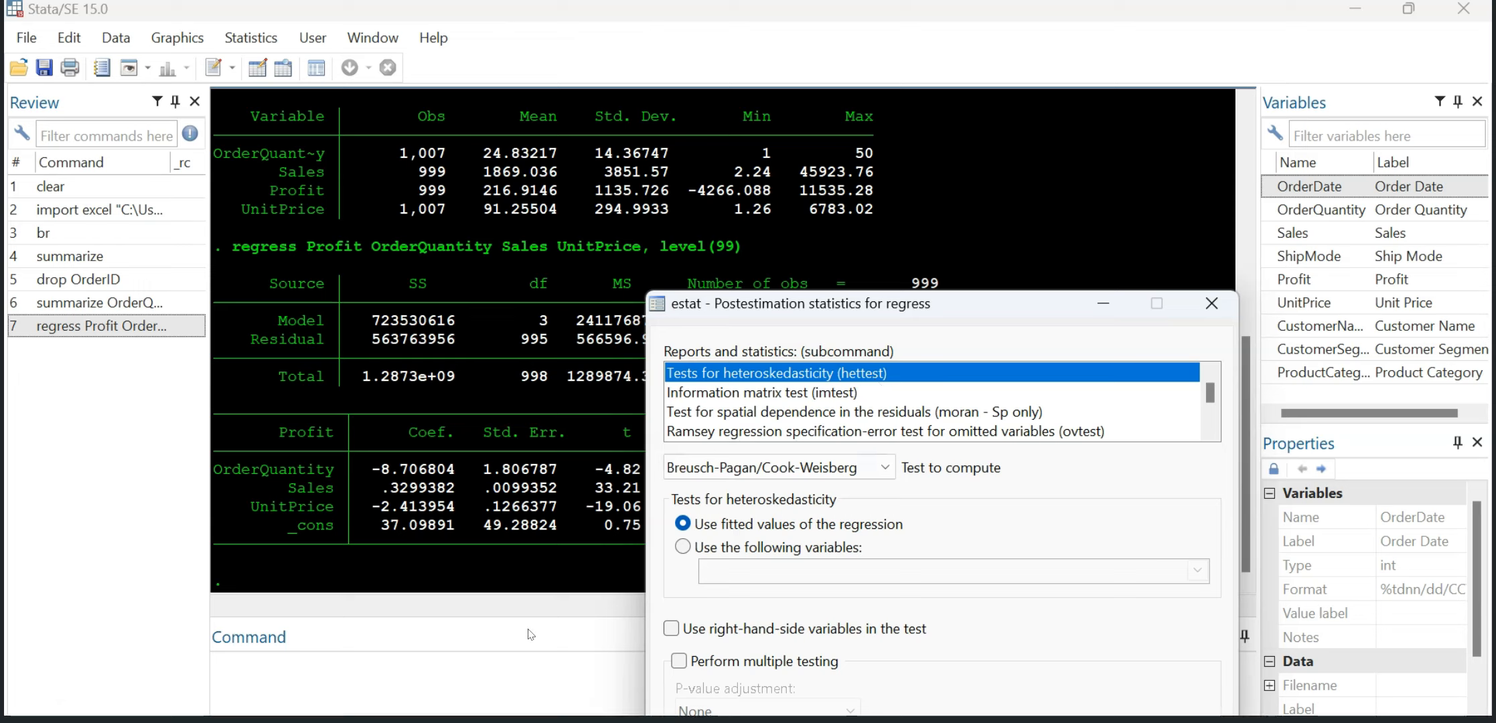
Step: Run the Breusch-Pagan/Cook-Weisberg heteroskedasticity test on the regression with the command hettest
left_click(349, 672)
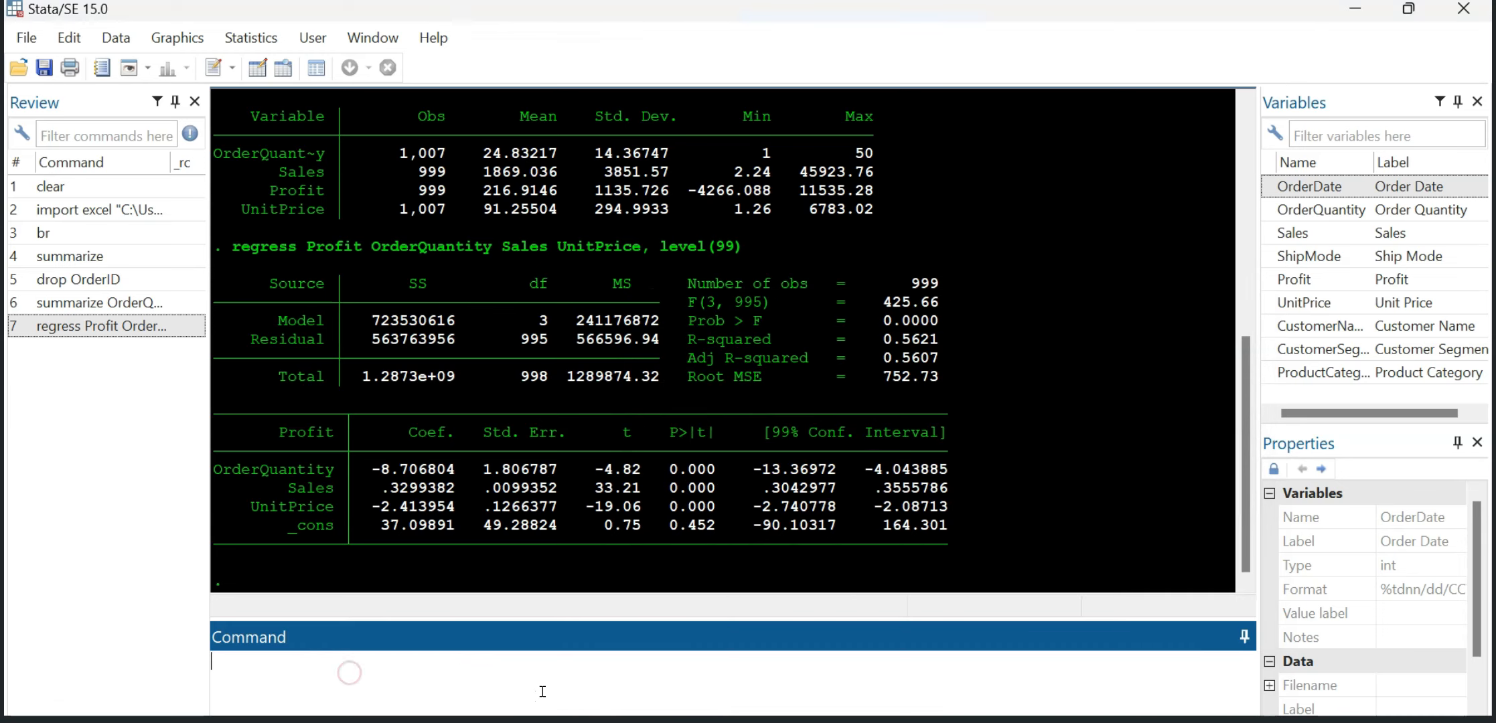
type("hettest")
key("Return")
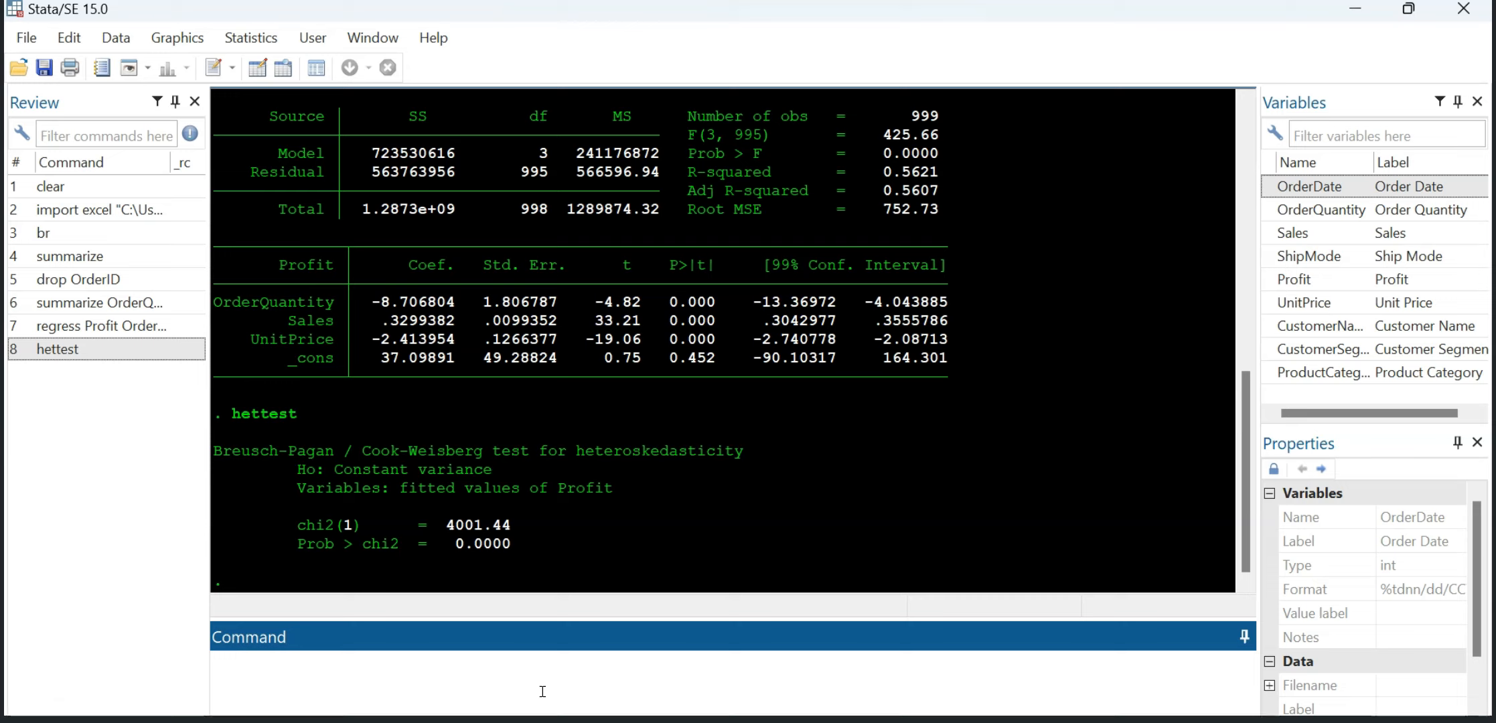
Step: Open the regression diagnostics' specification tests, review the available heteroskedasticity test types, and close the dialog without running one
left_click(251, 39)
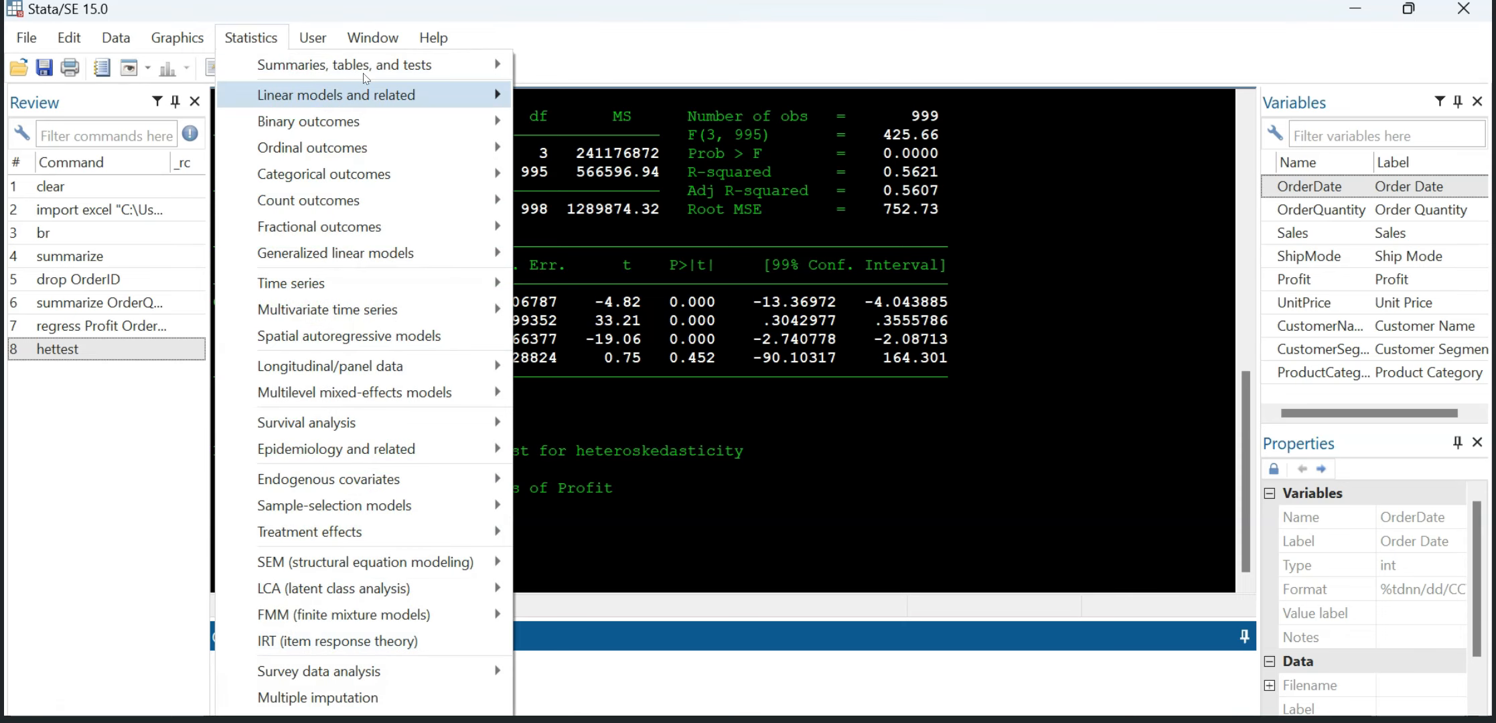
mouse_move(396, 100)
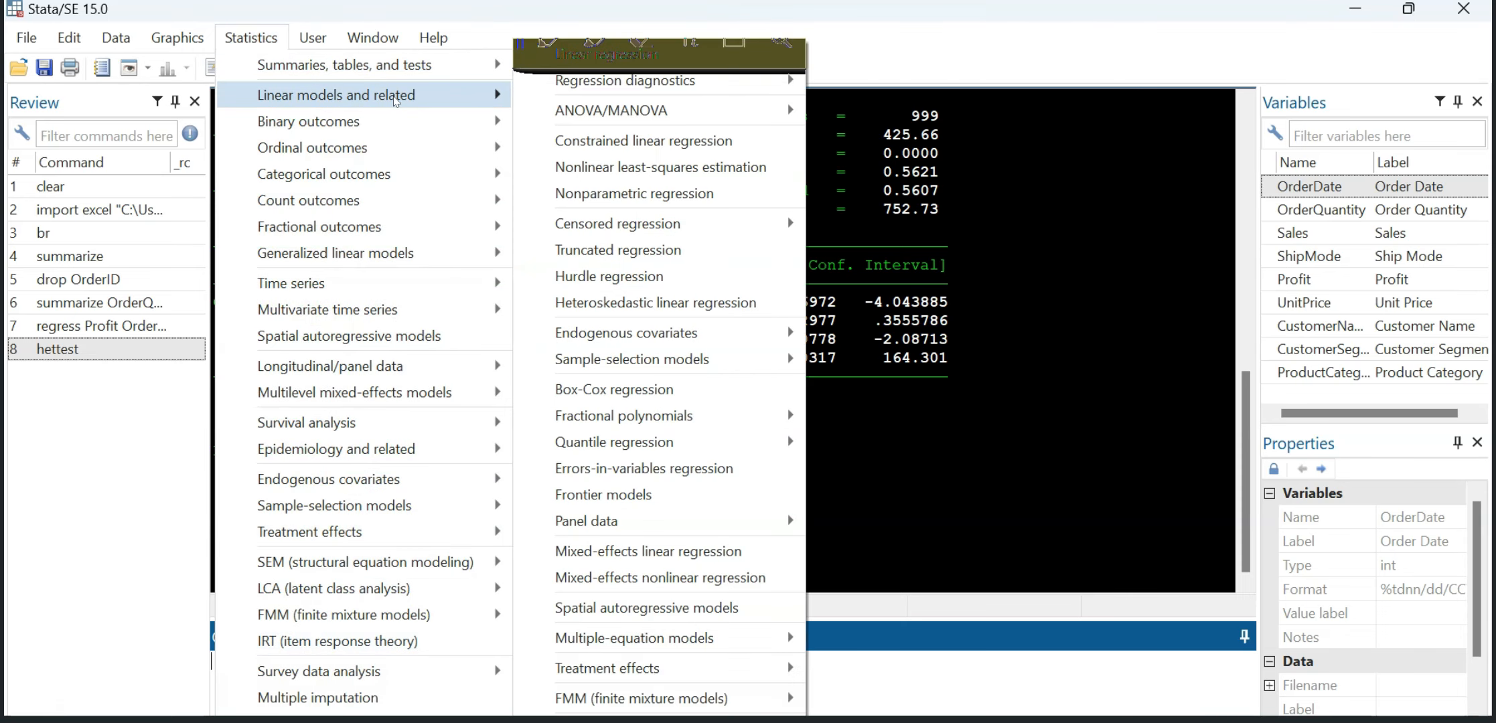
mouse_move(676, 87)
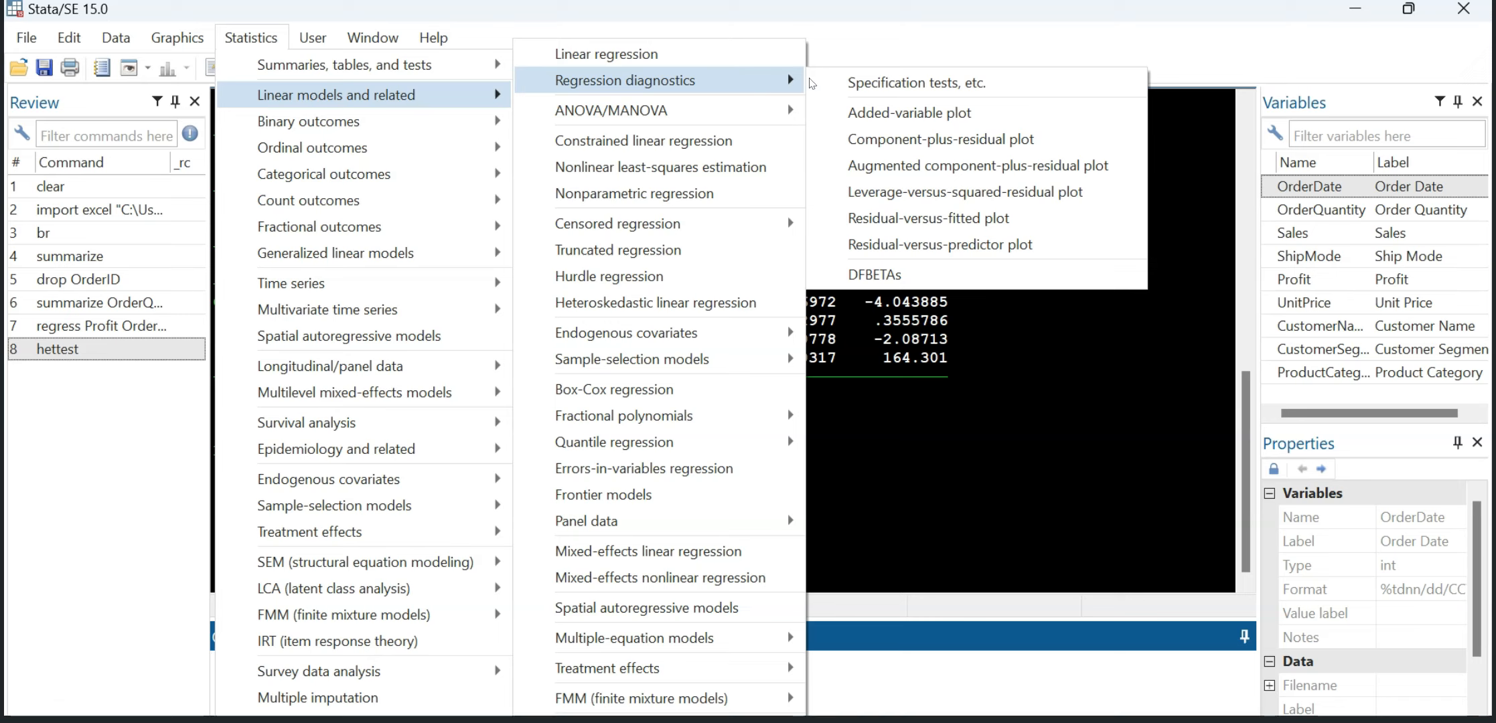
left_click(875, 83)
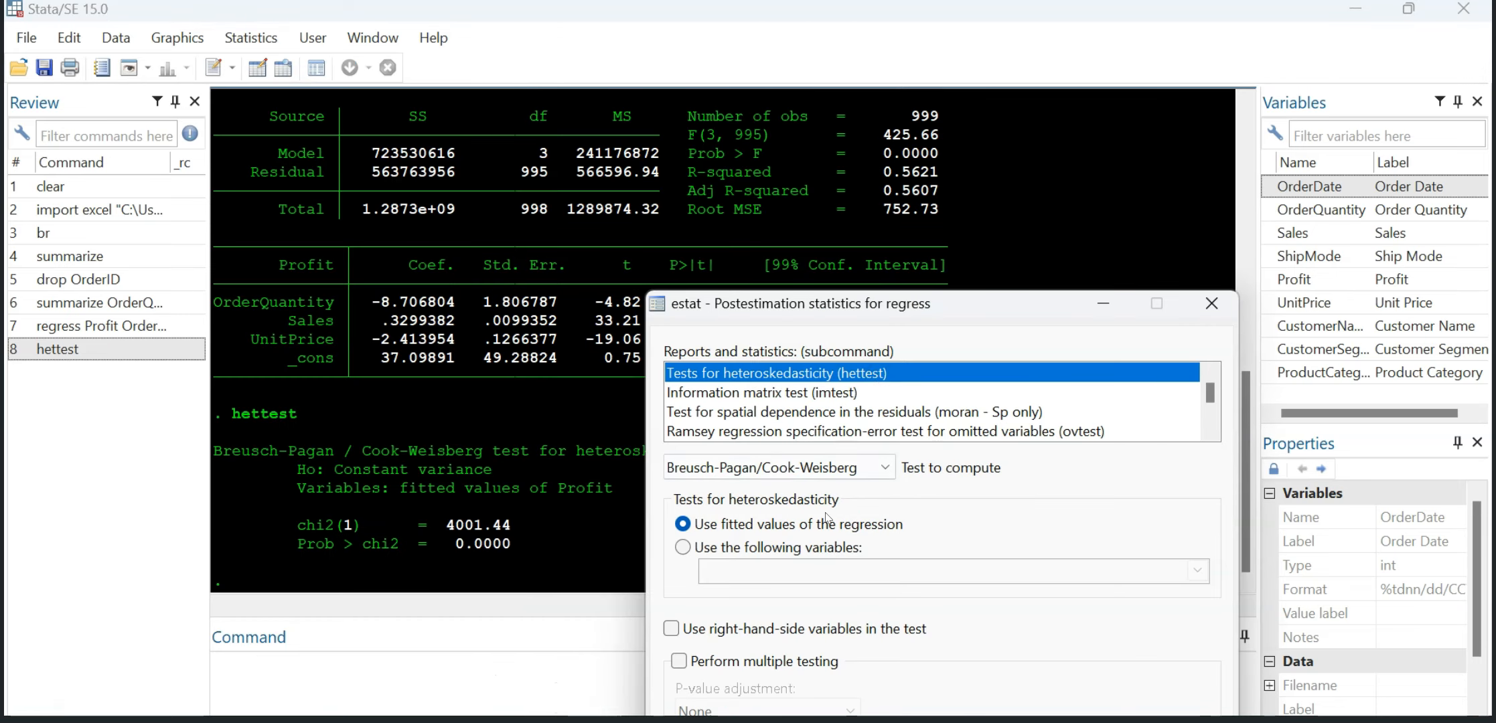
left_click(877, 469)
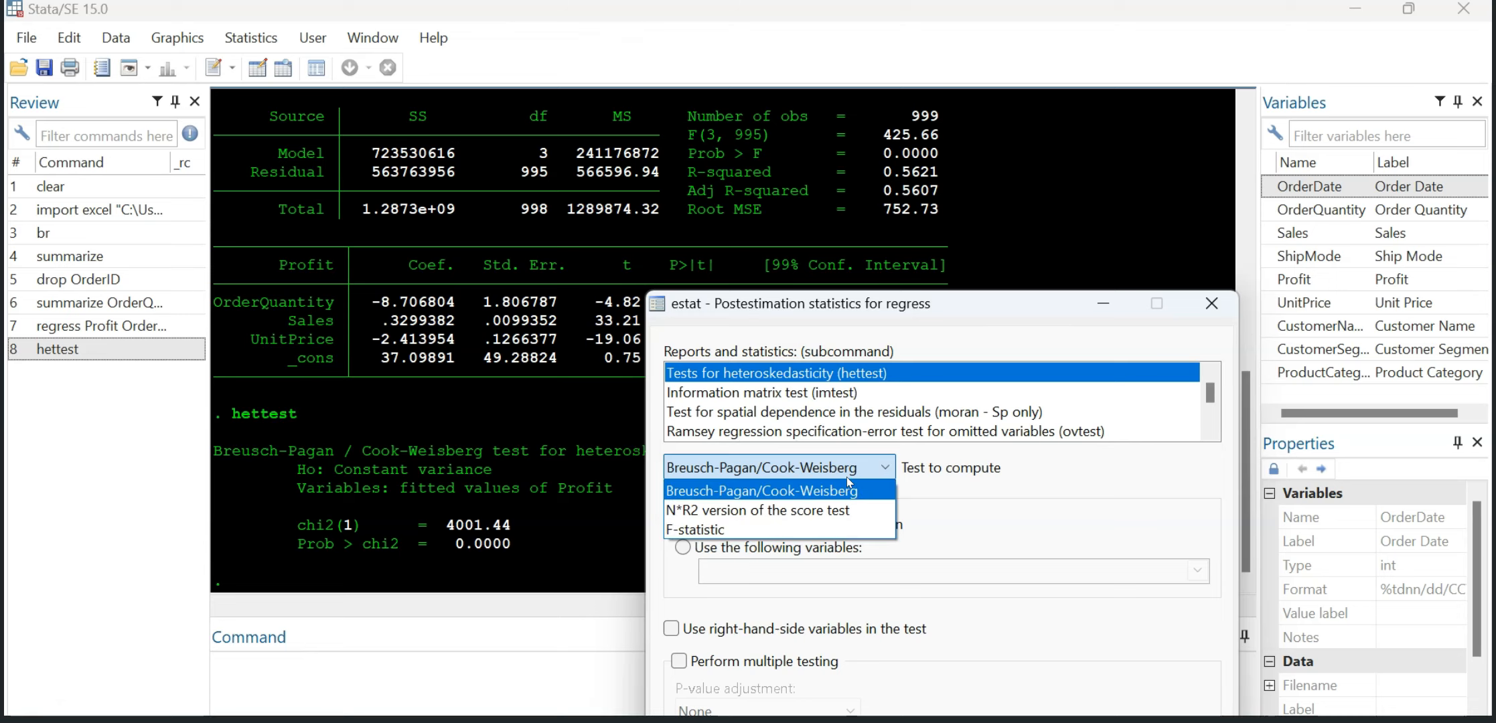
left_click(812, 474)
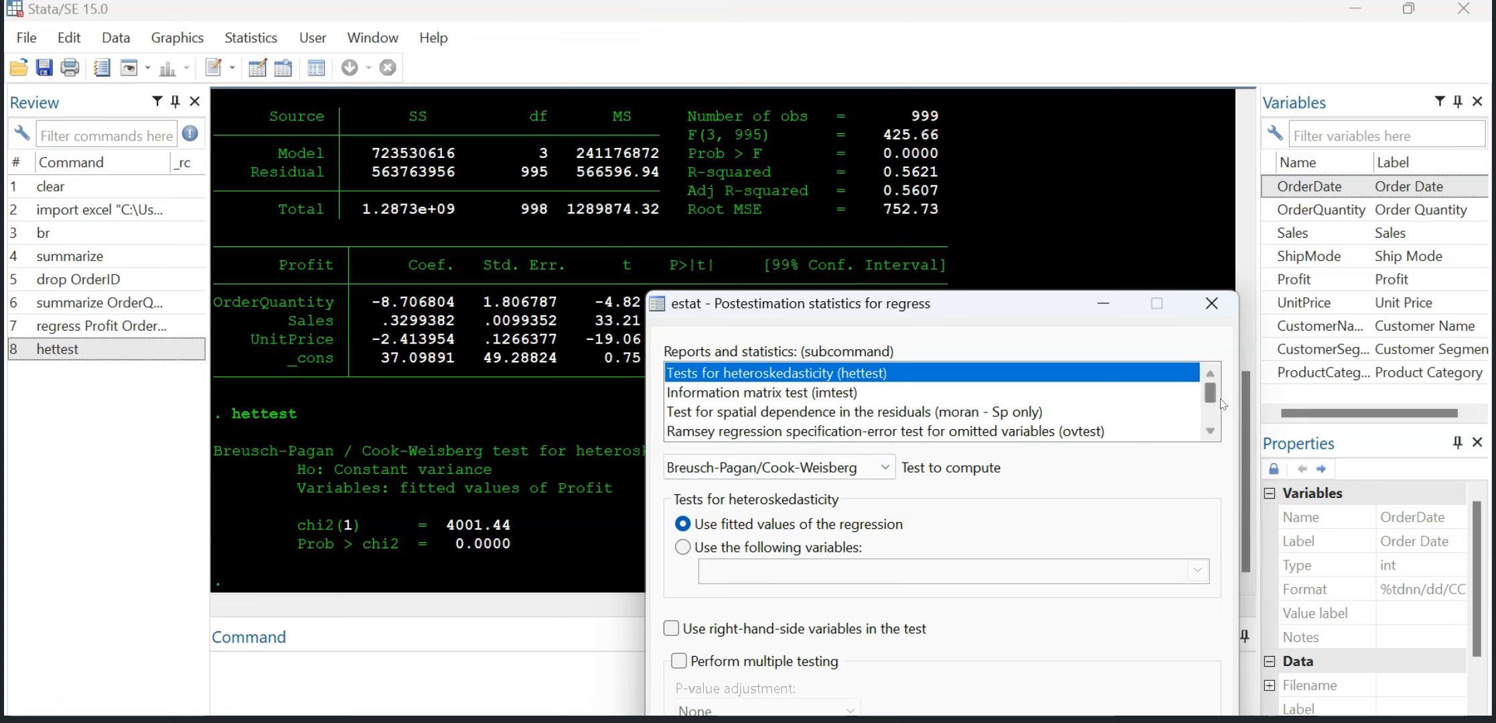
key("Escape")
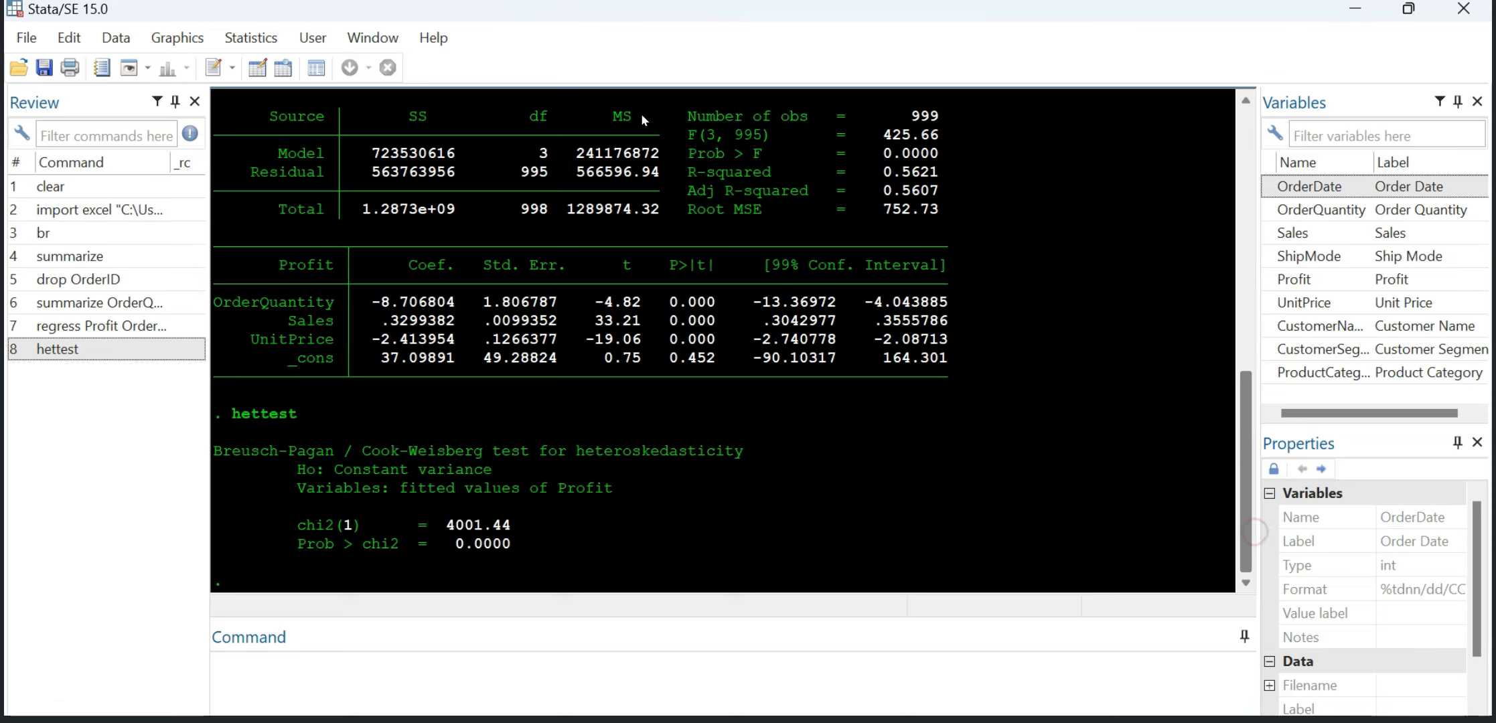
Step: Run the Breusch-Pagan/Cook-Weisberg heteroskedasticity test from the postestimation specification tests, using the fitted values of the regression
left_click(254, 37)
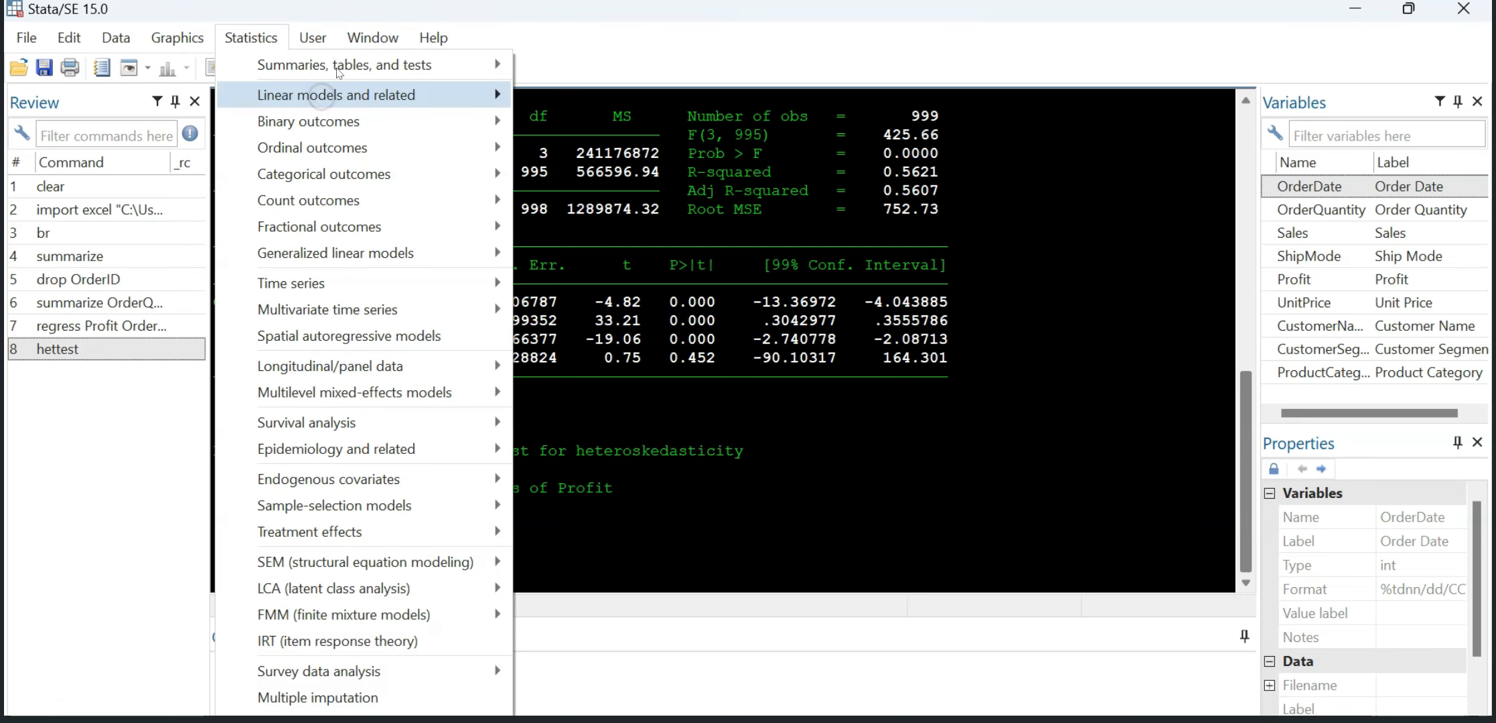
mouse_move(499, 97)
mouse_move(730, 80)
left_click(886, 84)
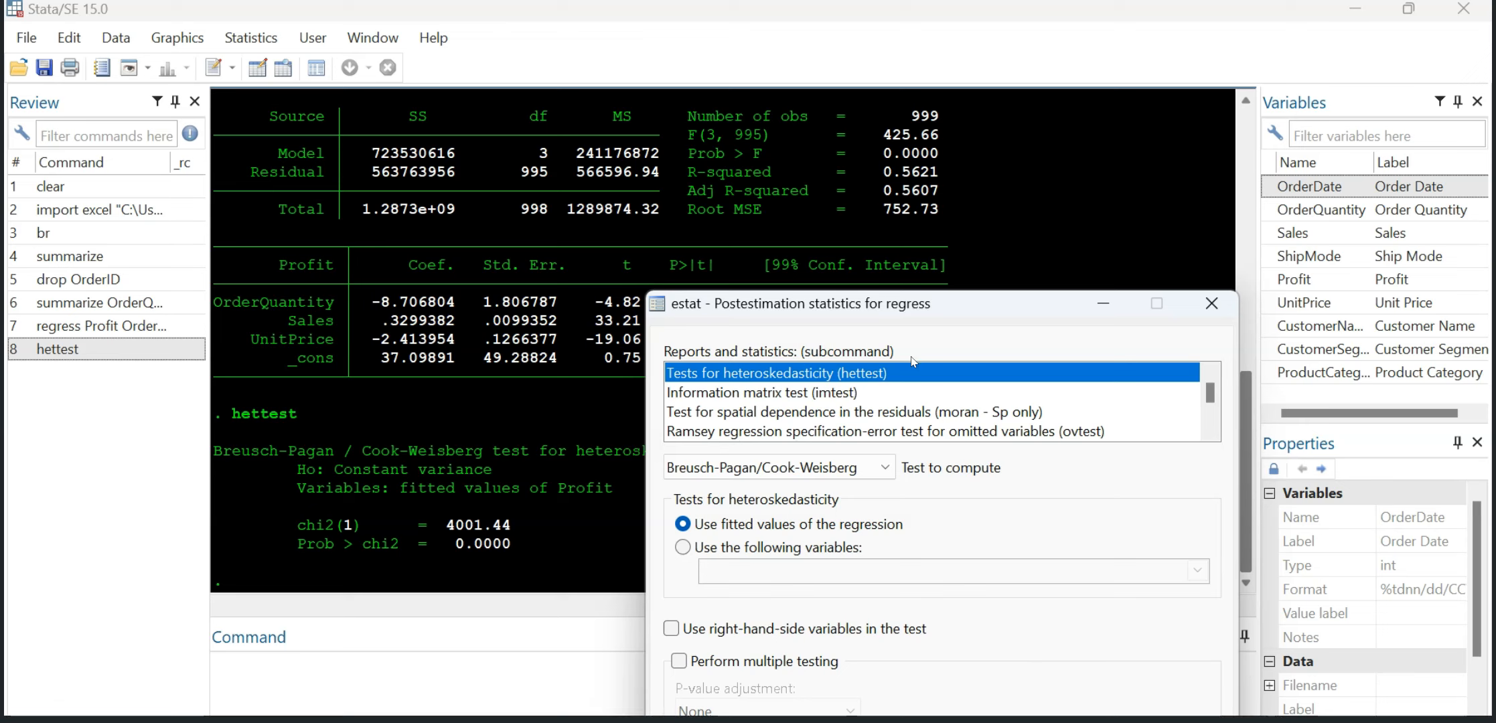
left_click_drag(983, 308, 931, 138)
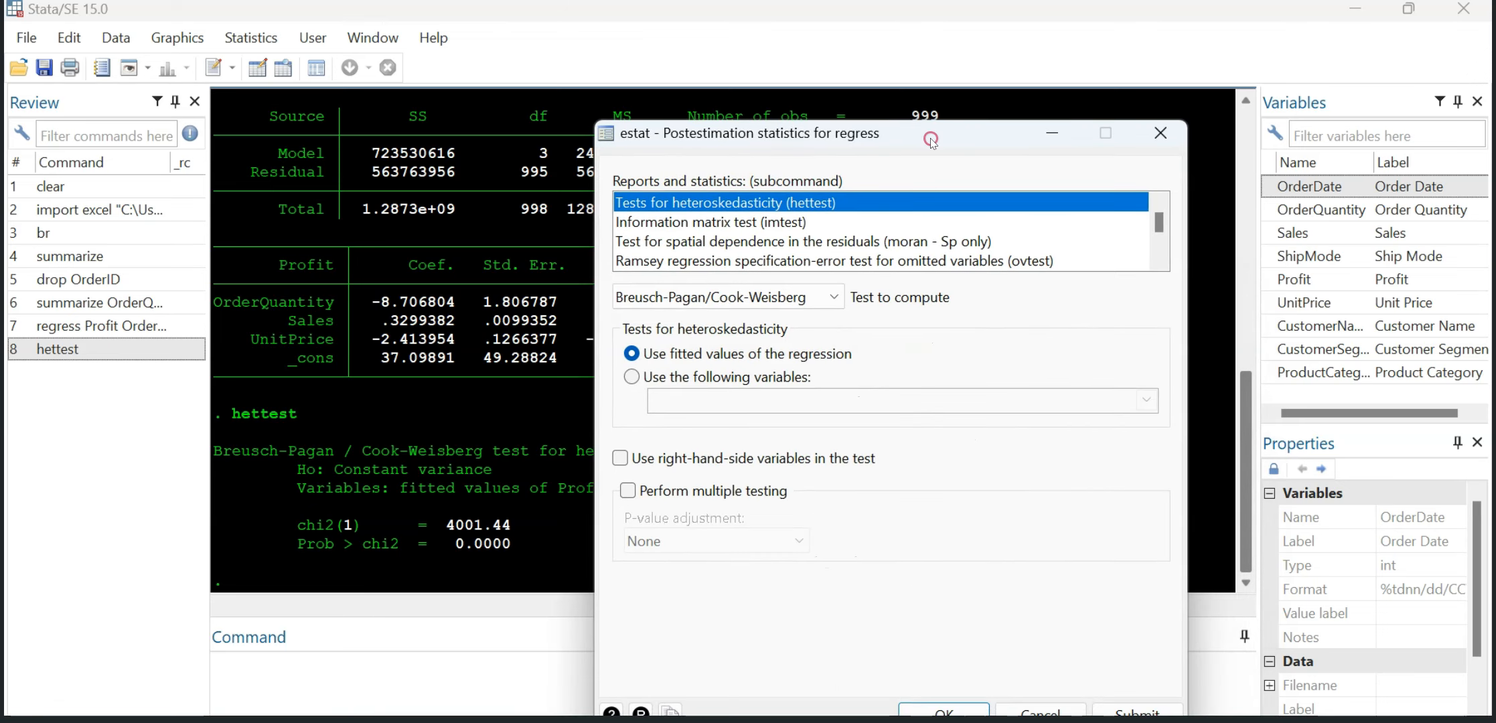
left_click(928, 708)
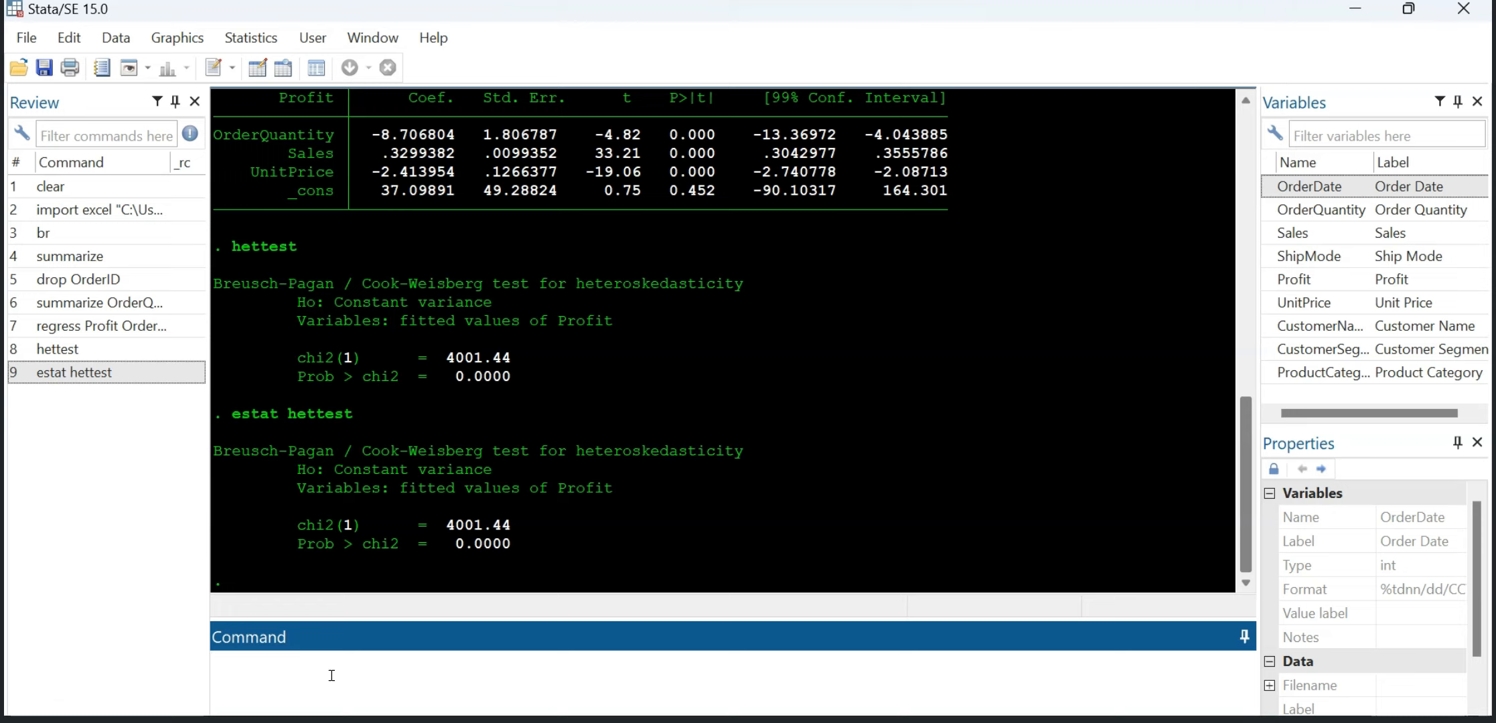
Step: Highlight the Prob > chi2 value in the first hettest output to examine the test's significance
left_click_drag(446, 376, 541, 379)
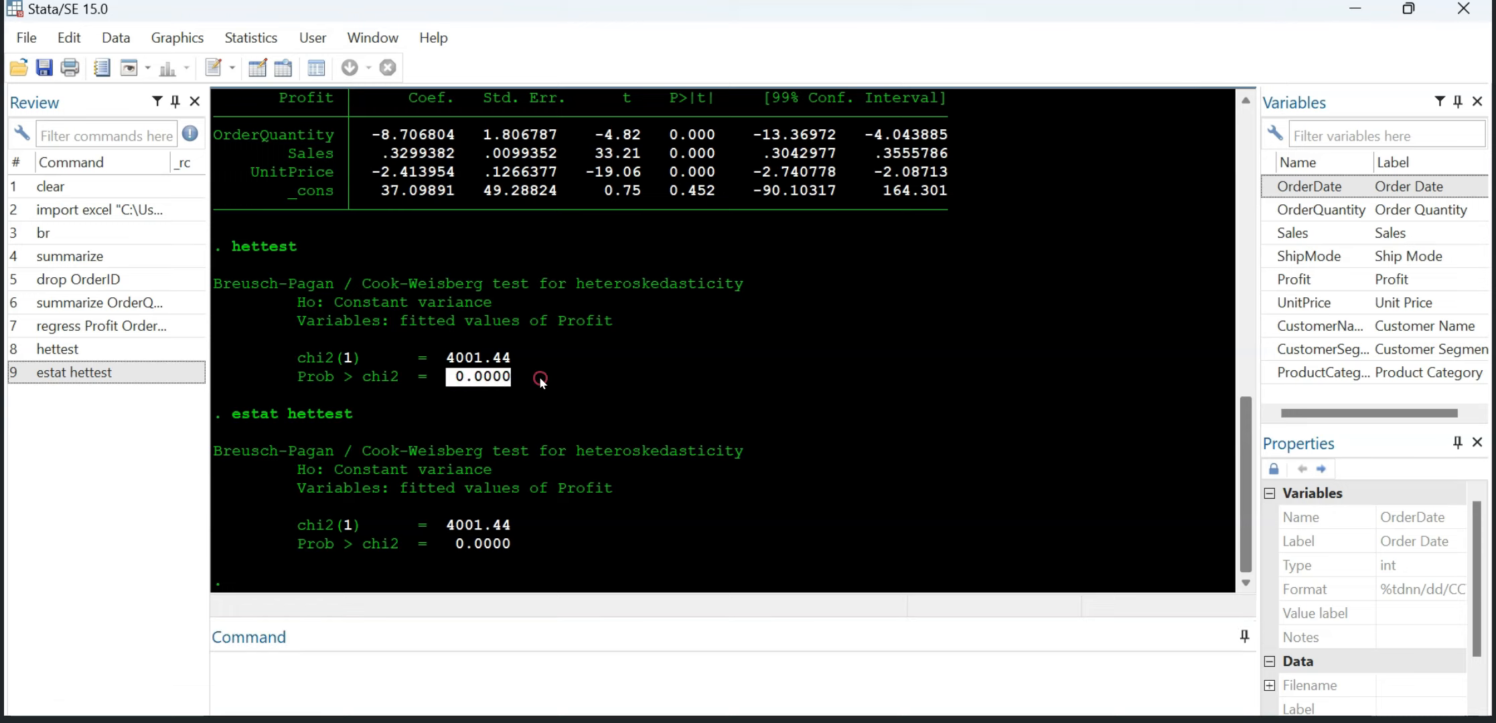
left_click(526, 380)
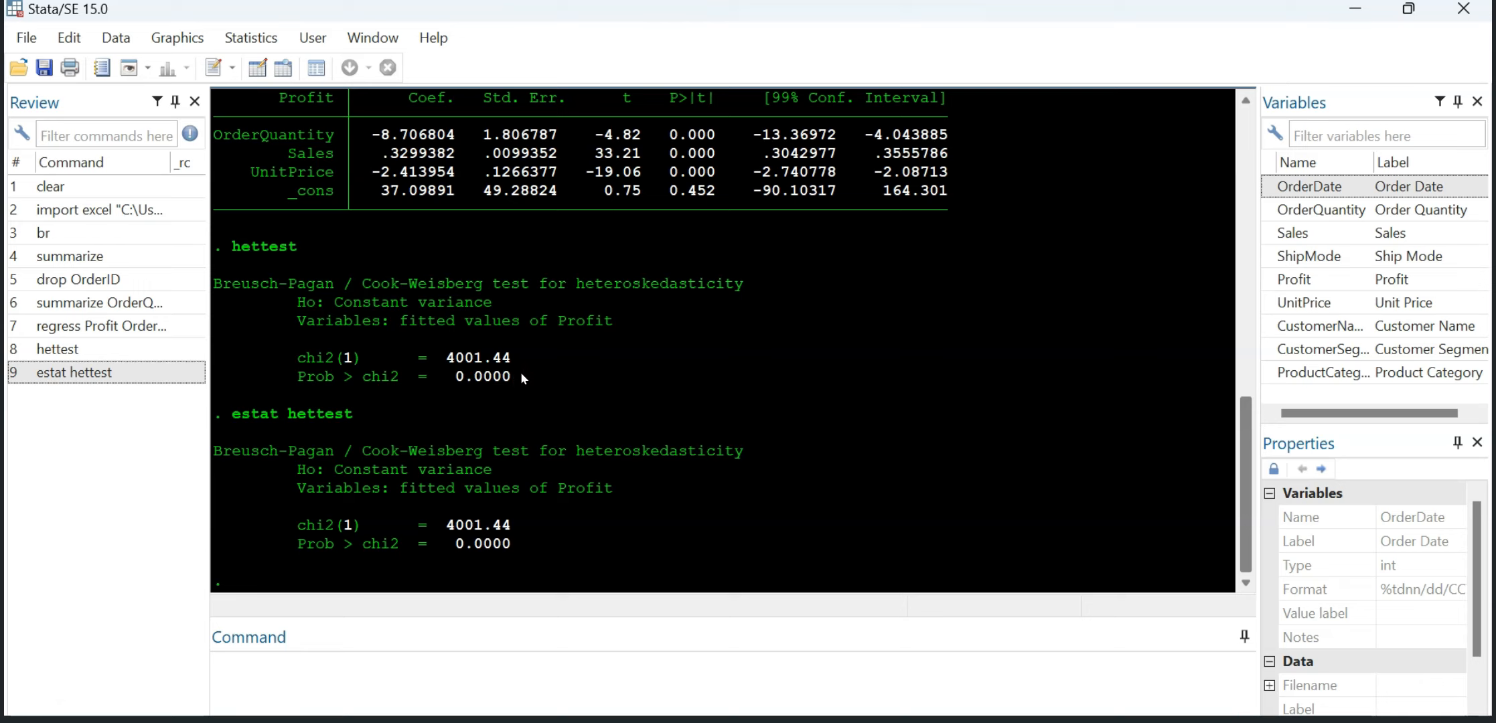
mouse_move(512, 377)
left_mouse_down()
mouse_move(445, 377)
mouse_move(508, 381)
left_mouse_up()
left_click(560, 387)
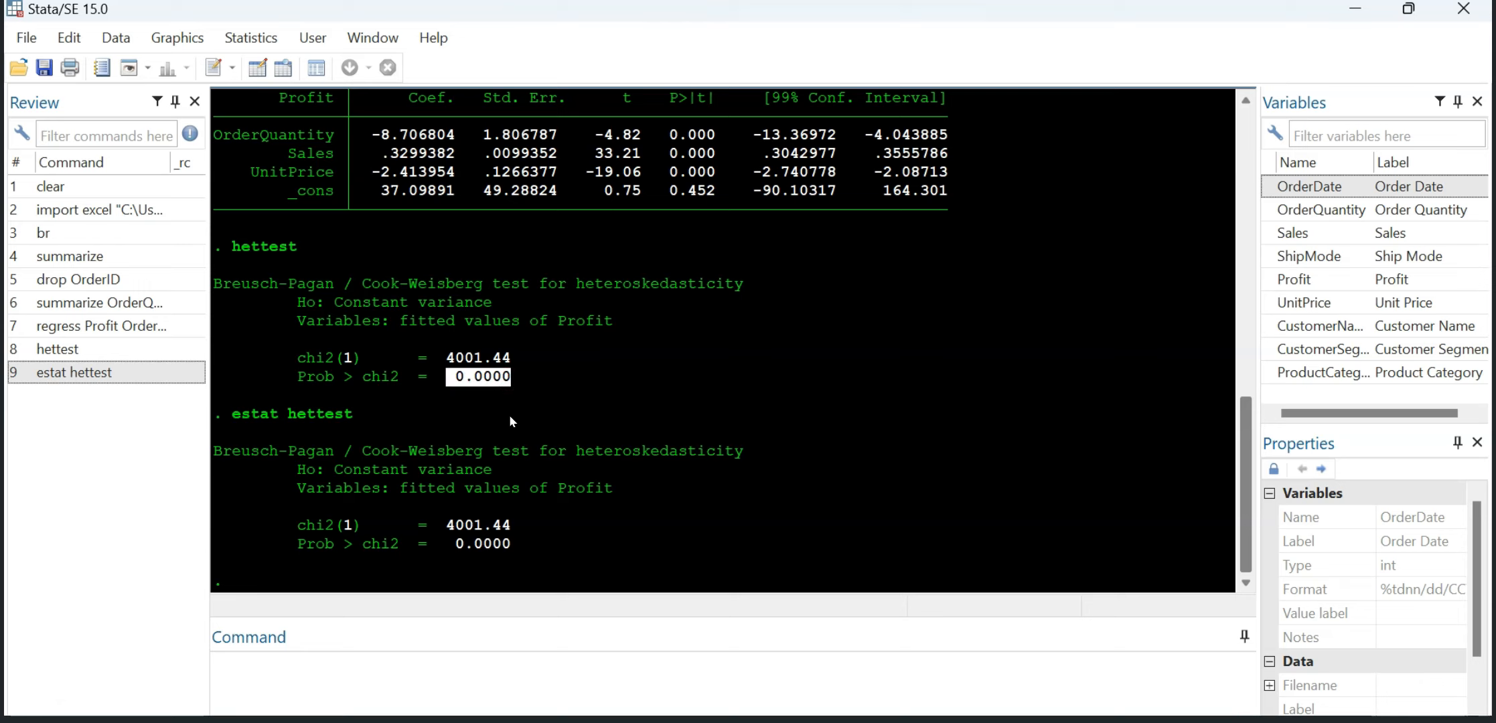
left_click(519, 379)
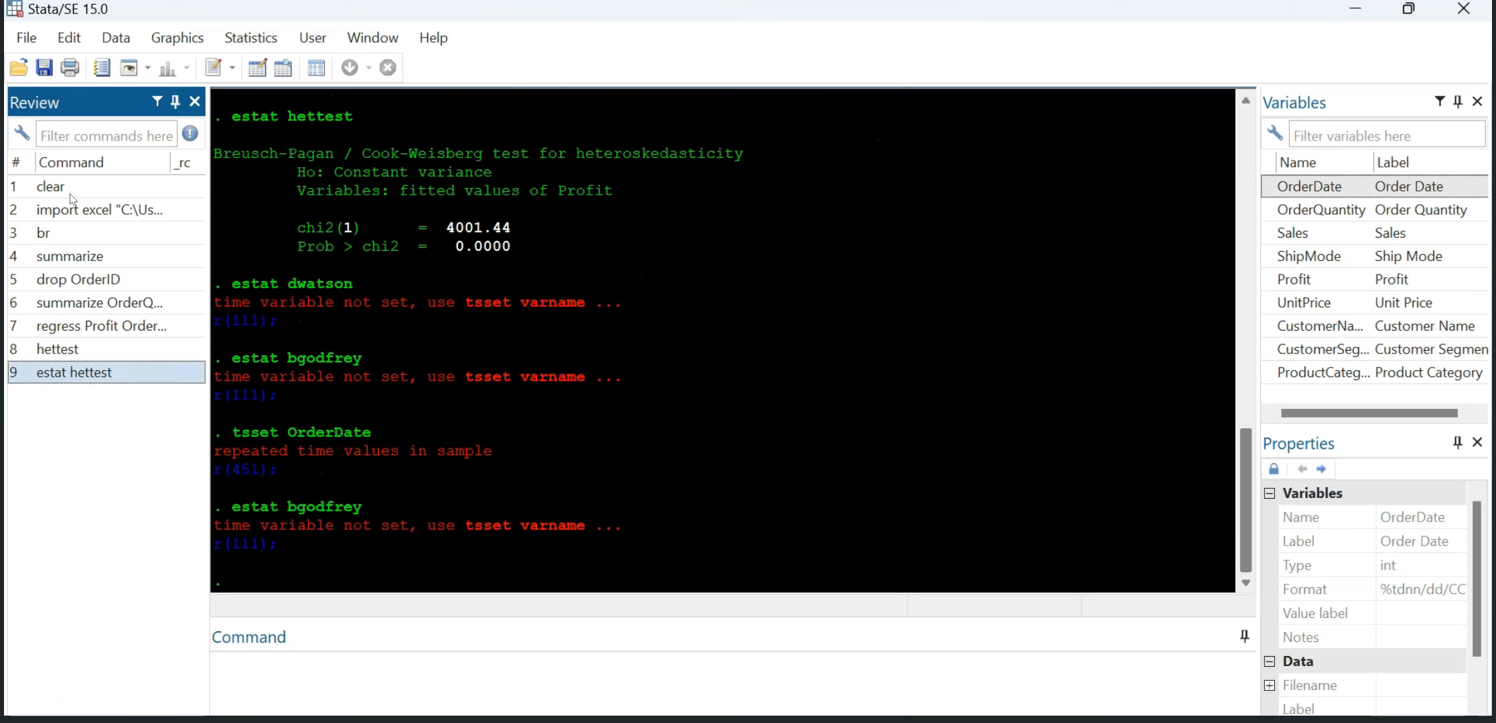
Step: Recall the earlier regression from the command history and run regress Profit OrderQuantity Sales UnitPrice, level(99)
left_click(71, 187)
left_click(70, 231)
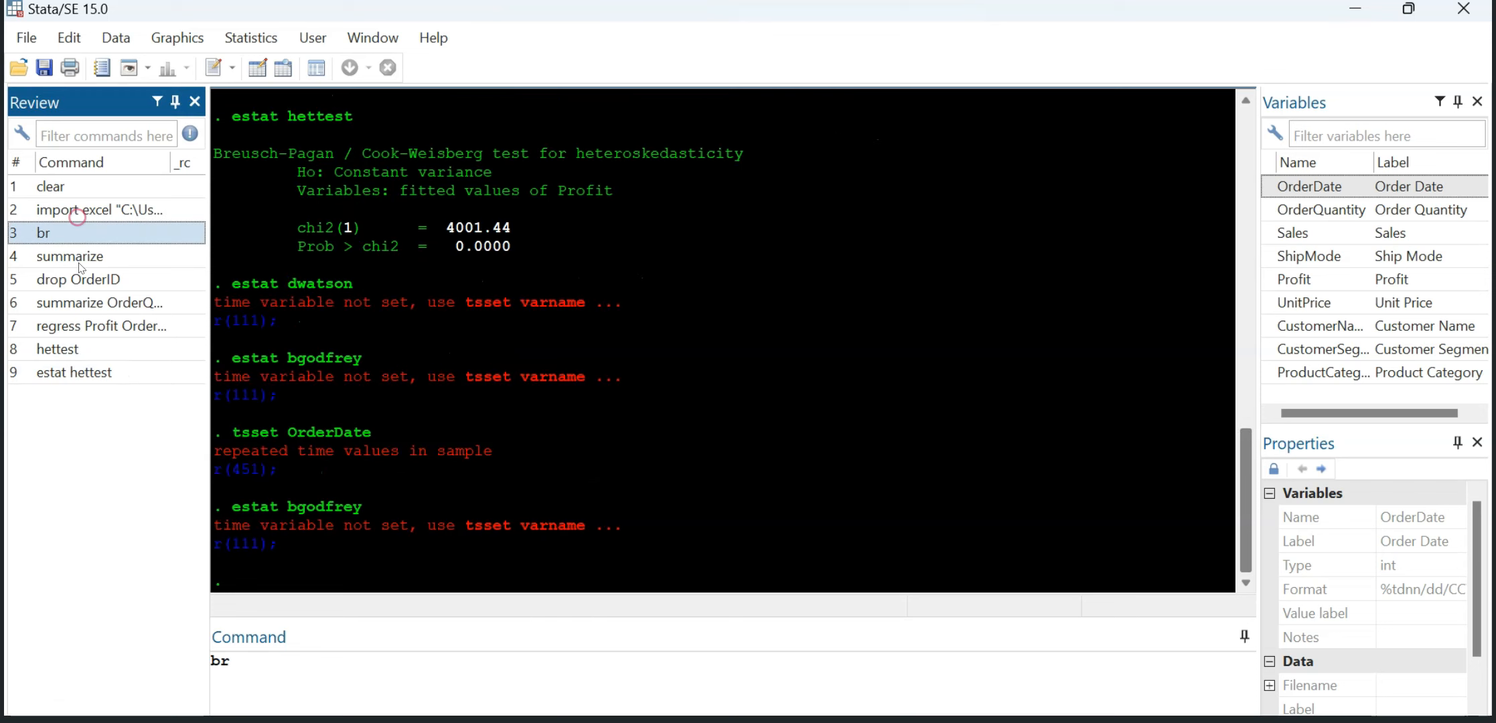
left_click(79, 257)
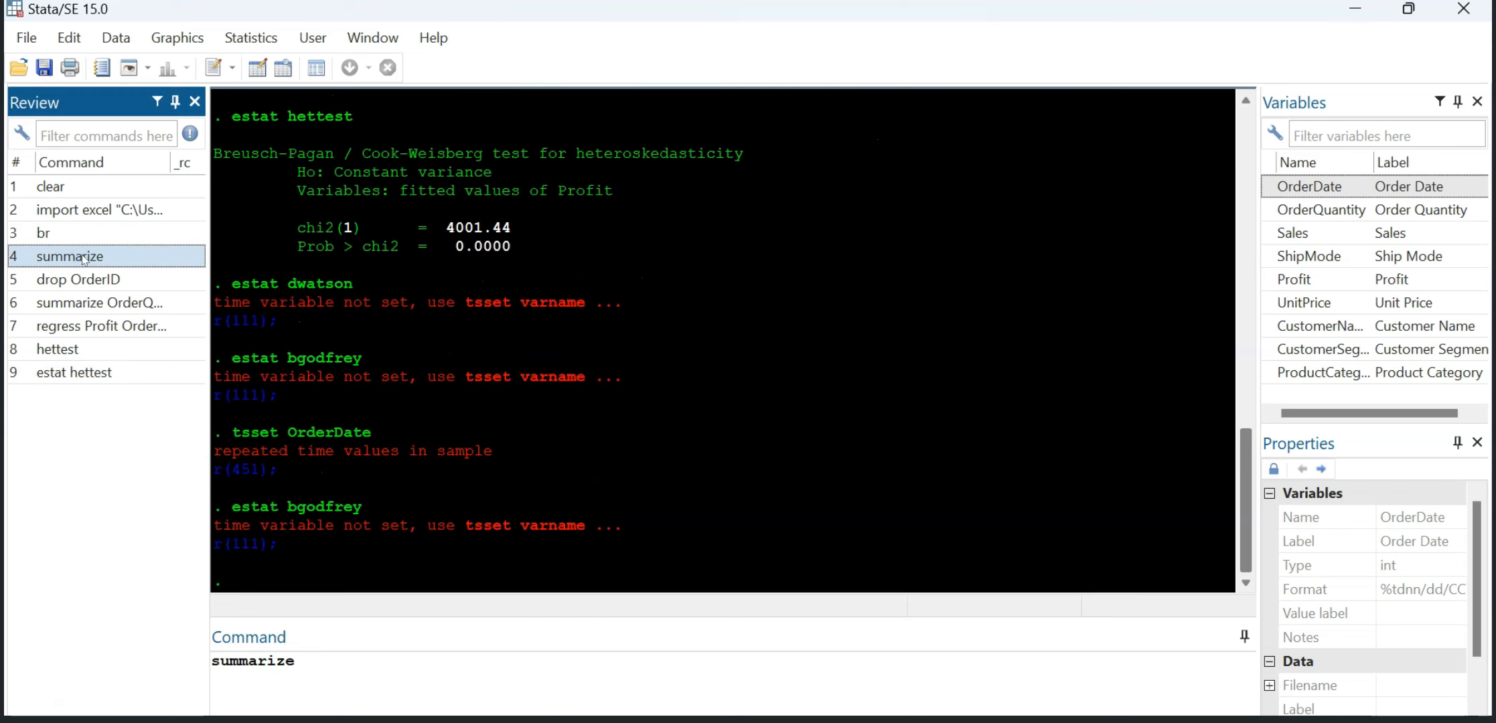
left_click(74, 280)
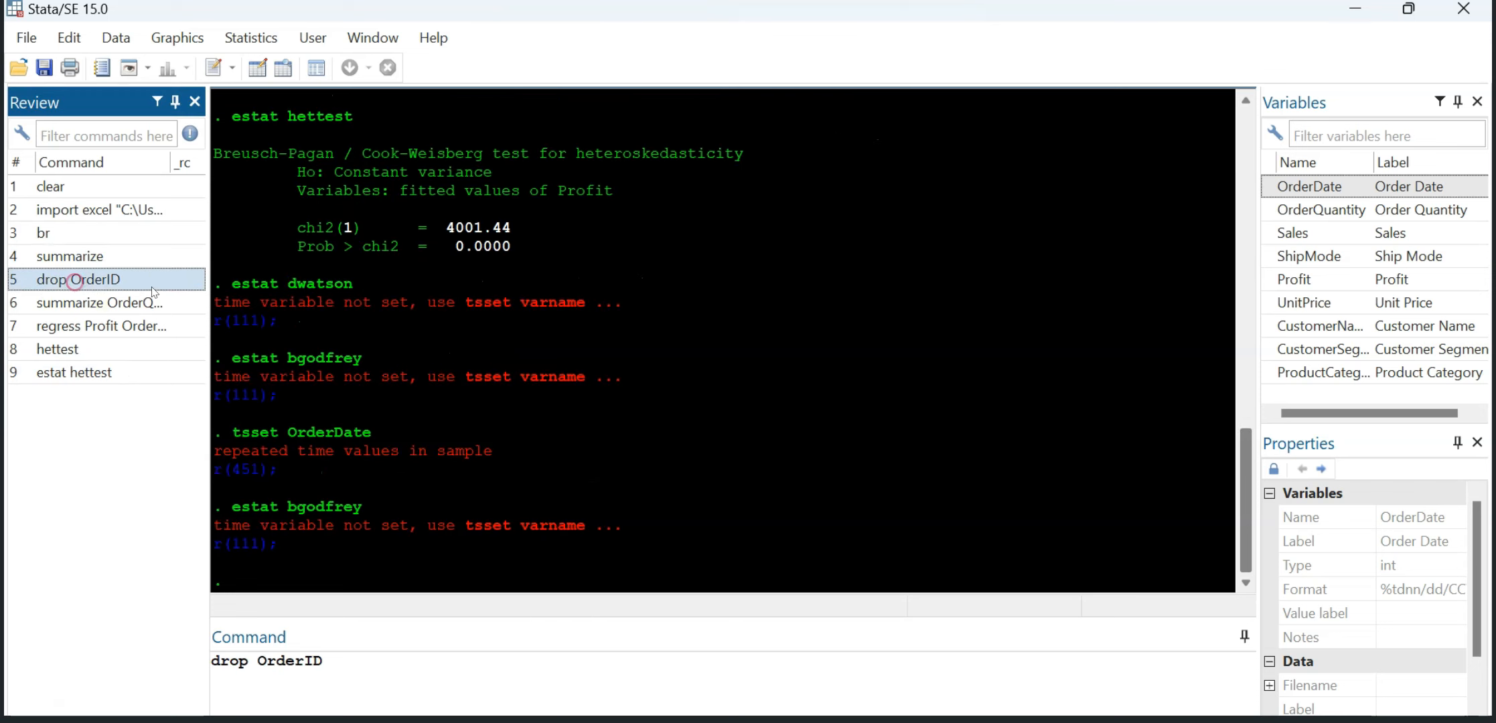
left_click(105, 306)
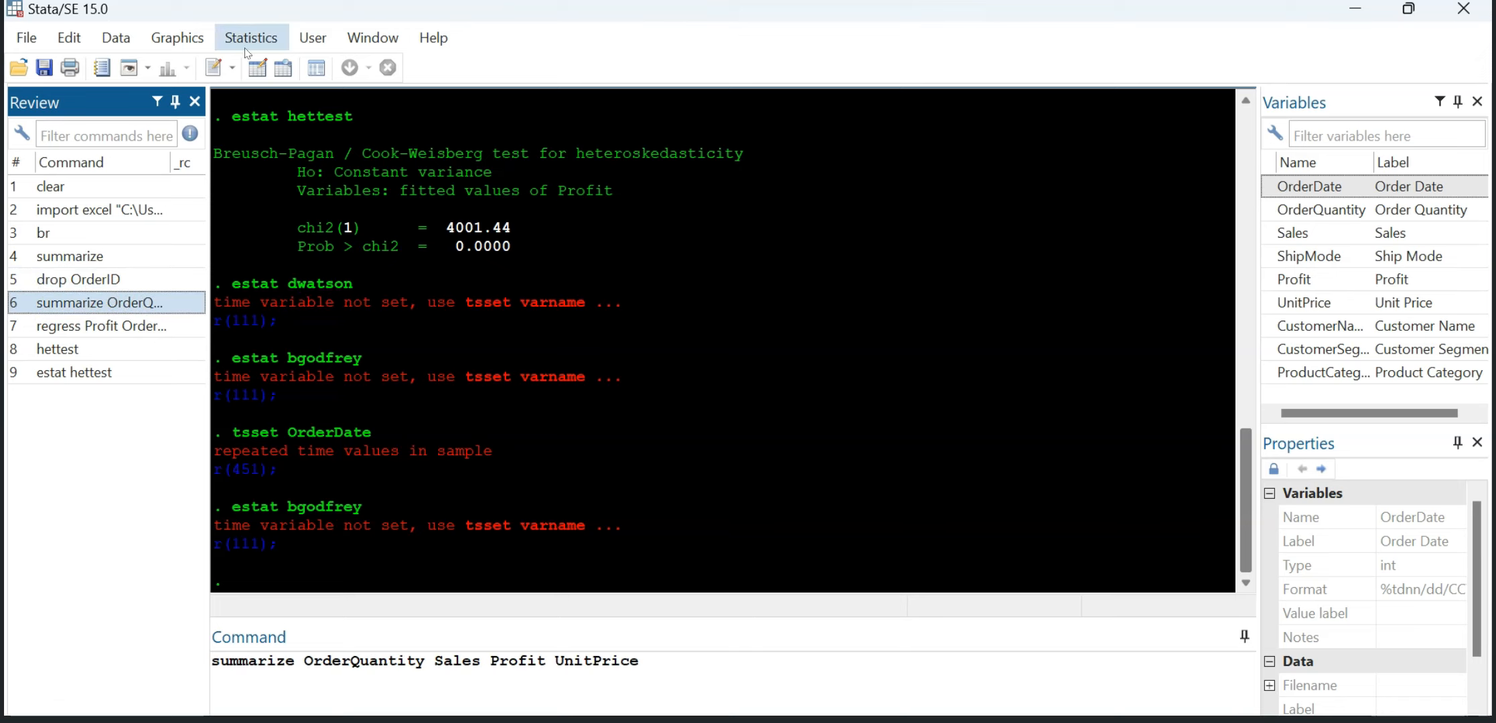
left_click(83, 335)
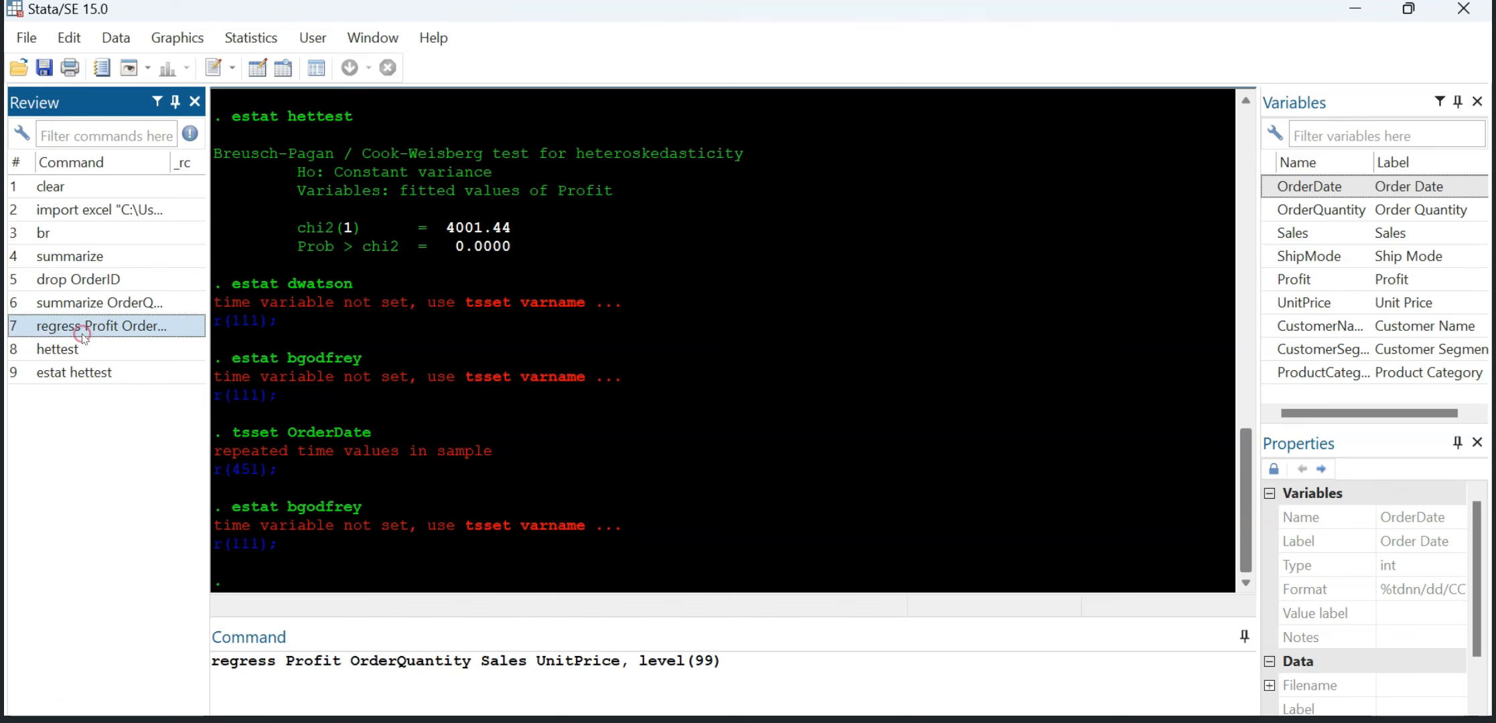
left_click(740, 672)
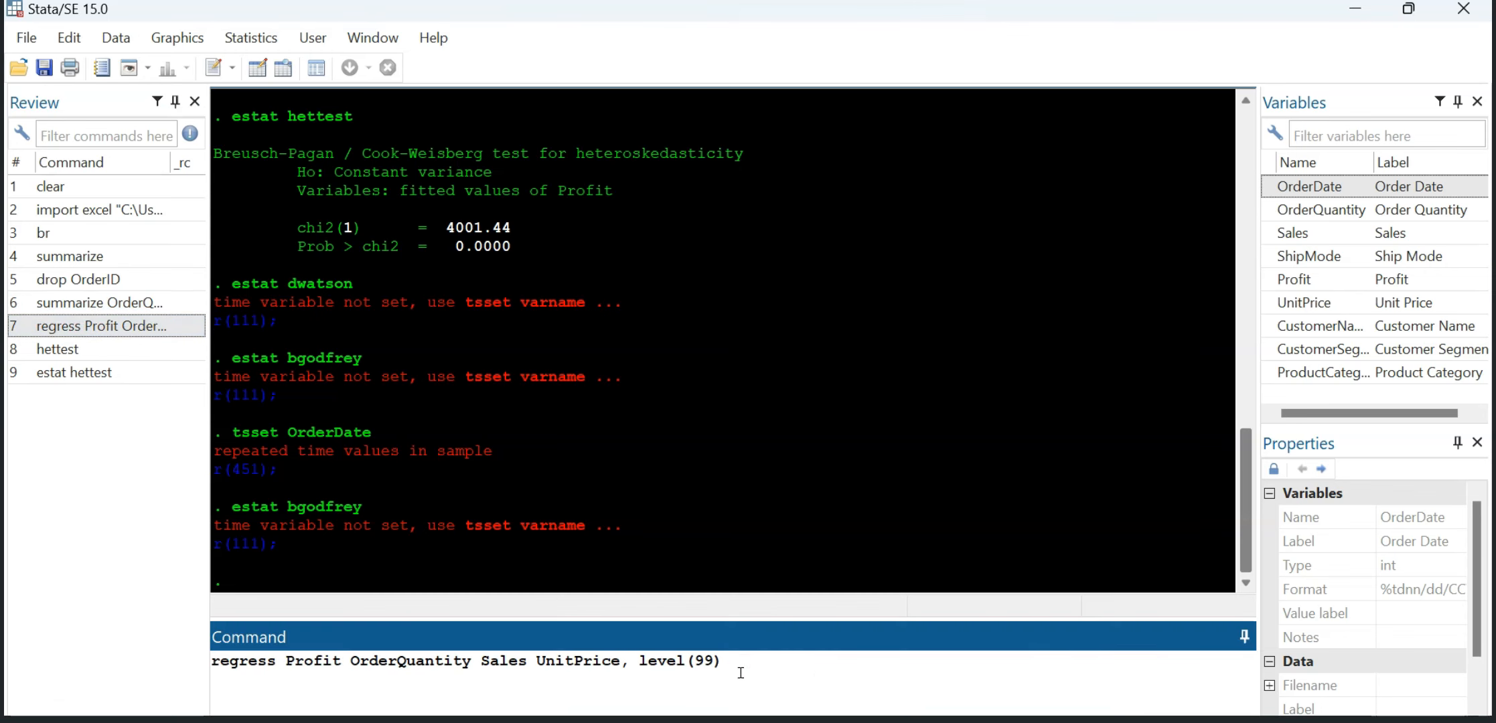
key("Return")
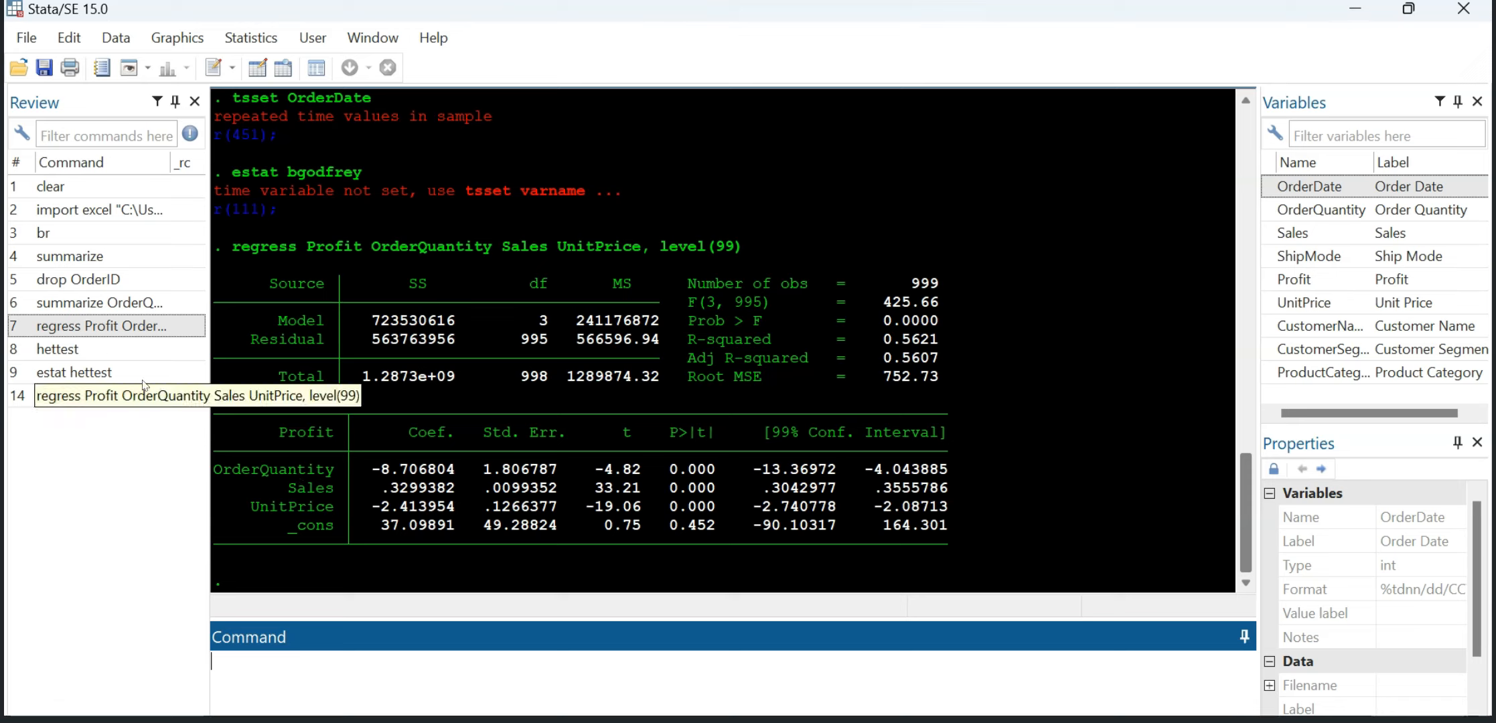
Step: Go through the past test commands, recall the most recent regress command at level(99), and run it once more
left_click(88, 353)
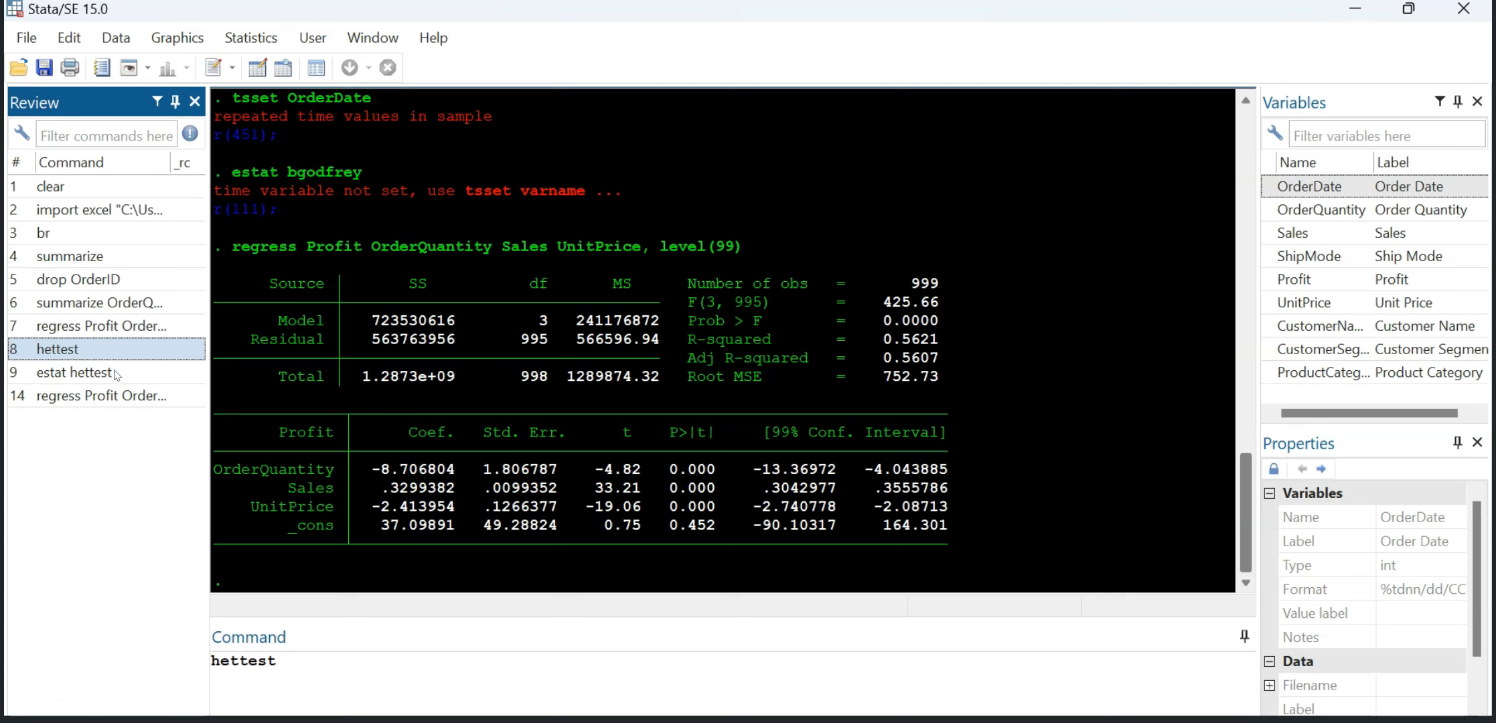
left_click(107, 374)
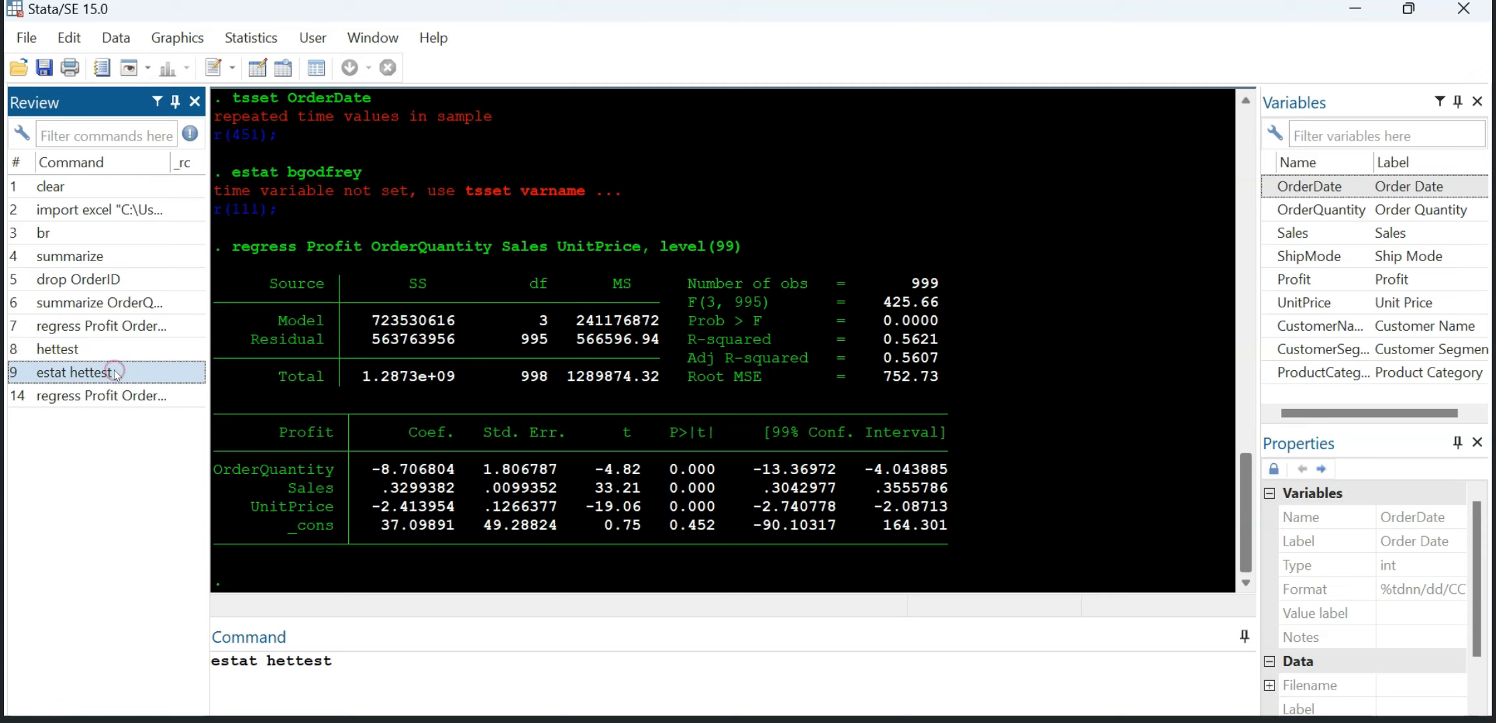
left_click(77, 399)
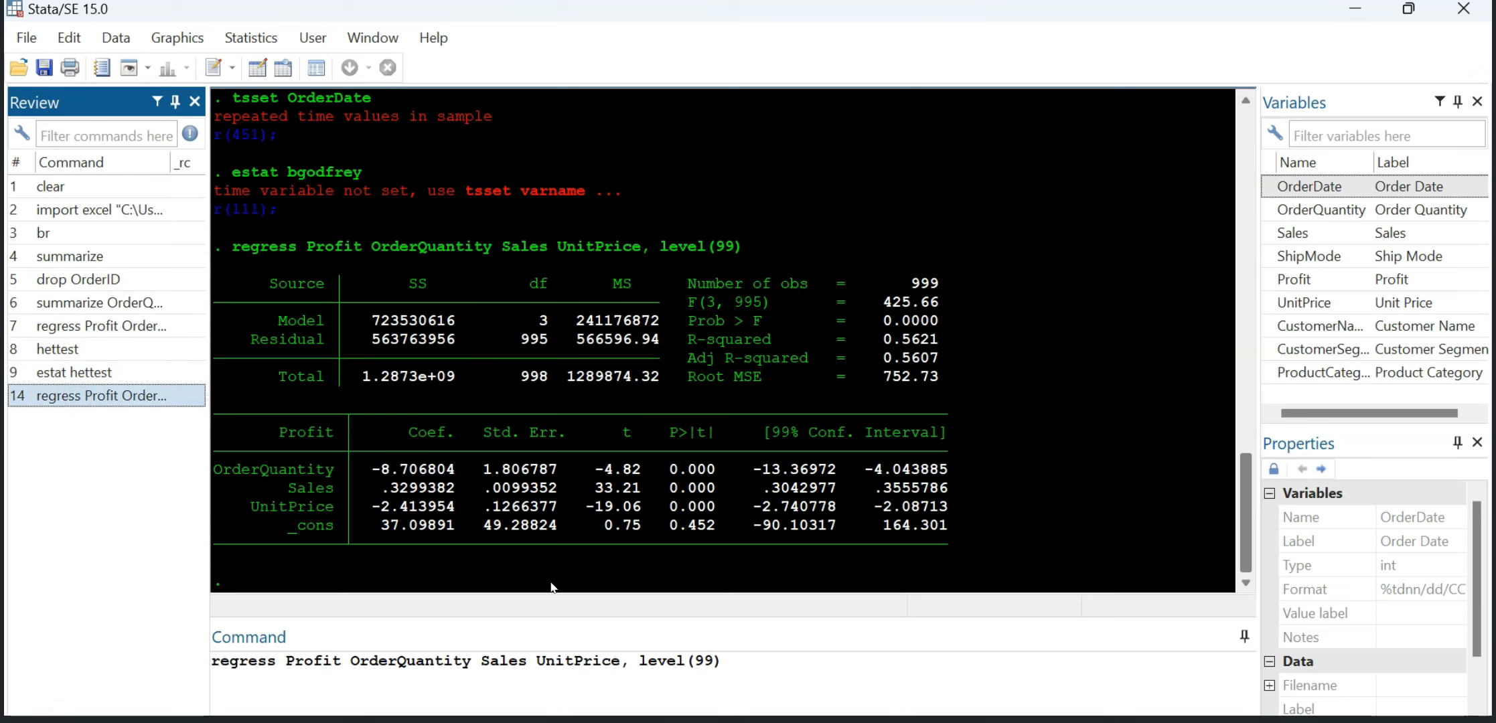
left_click(729, 663)
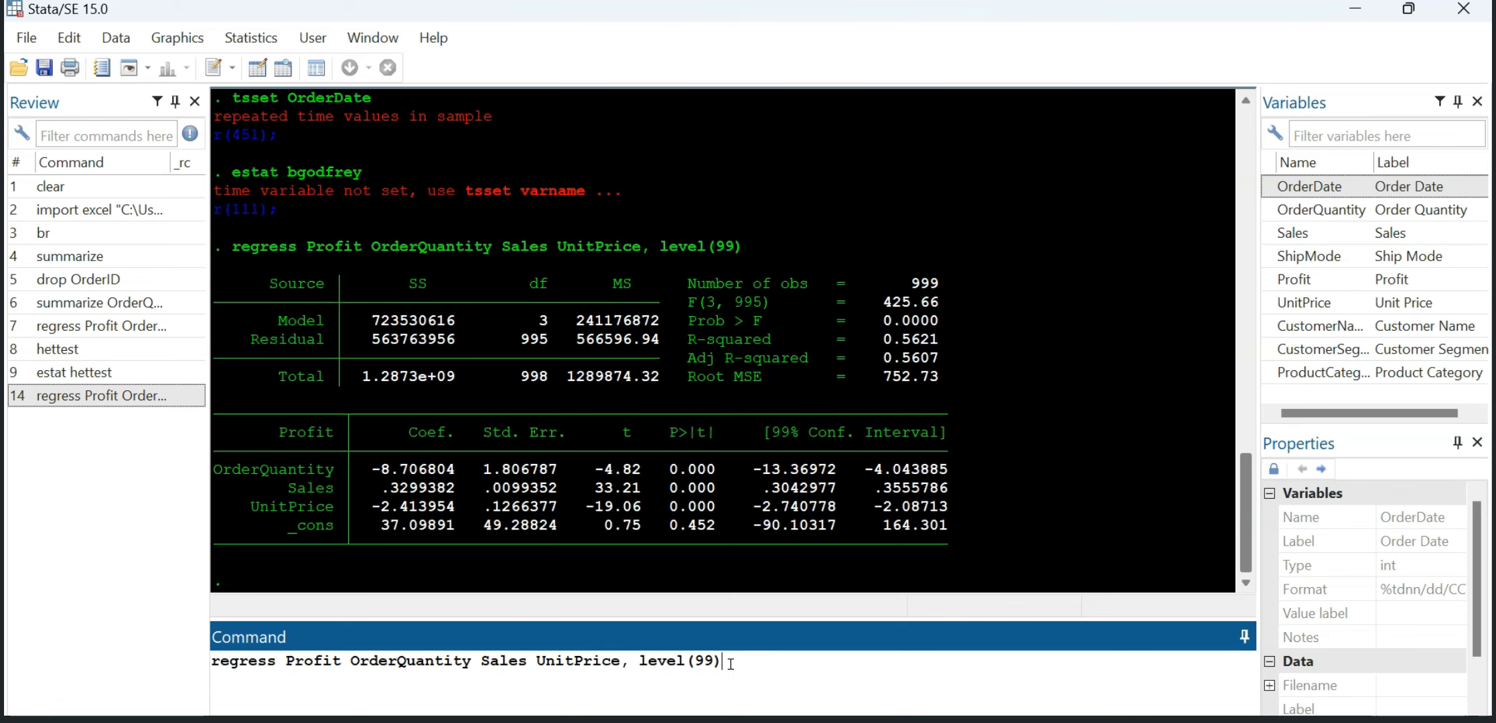
key("Return")
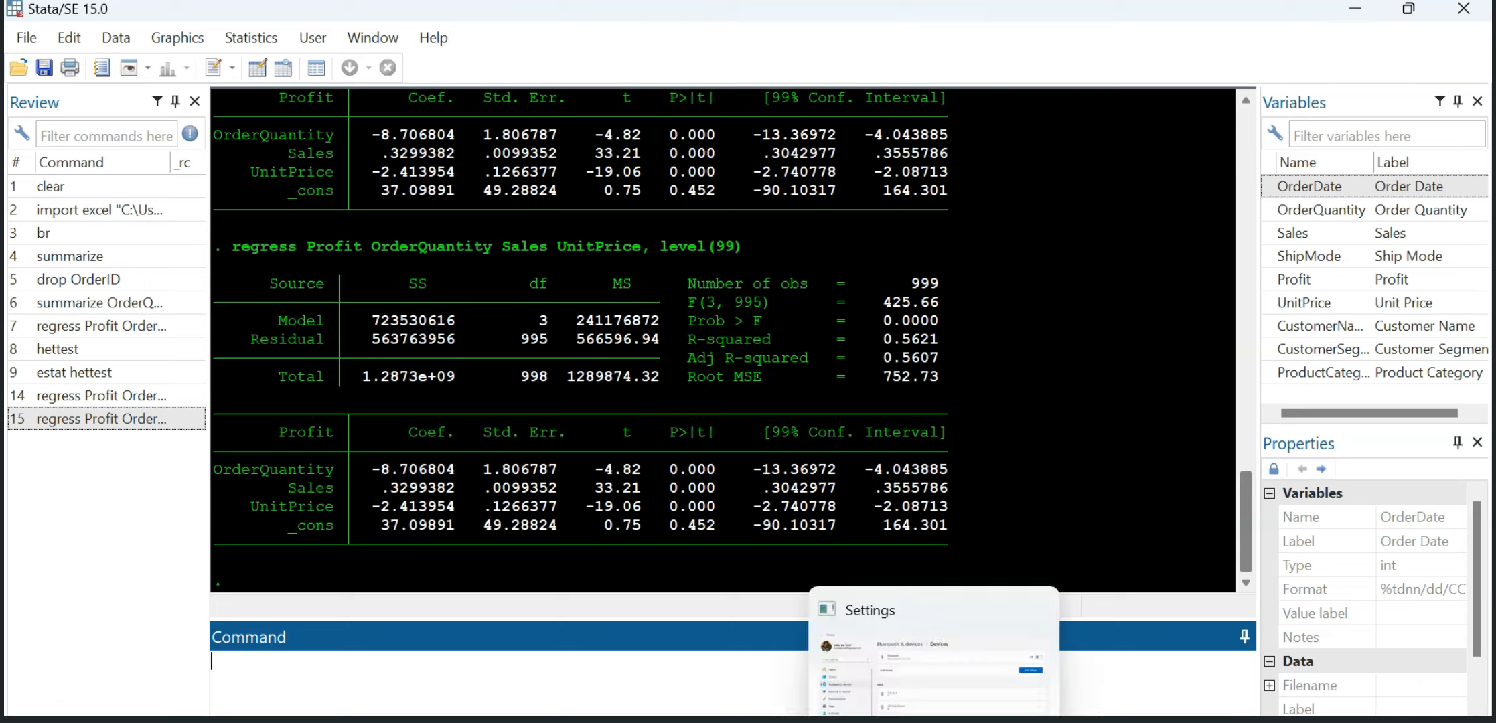
mouse_move(832, 721)
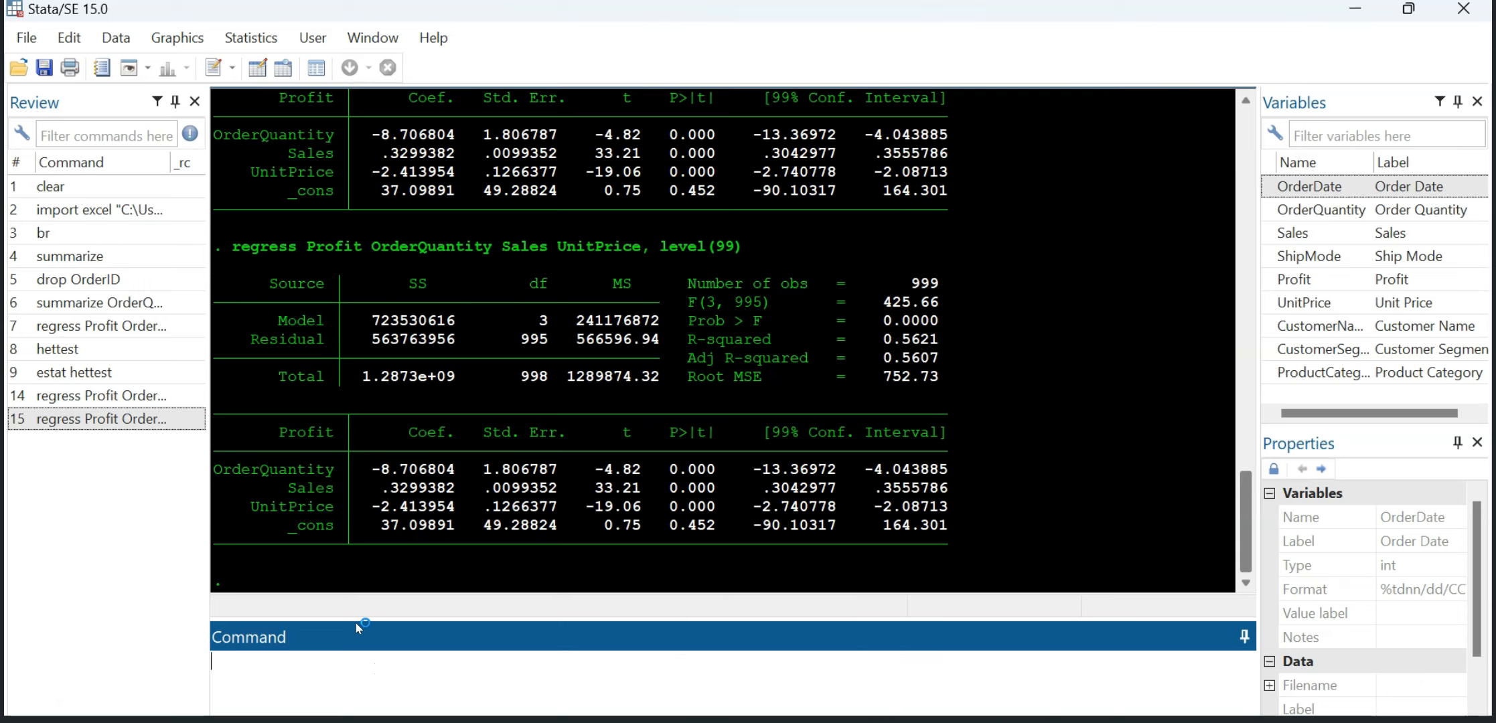